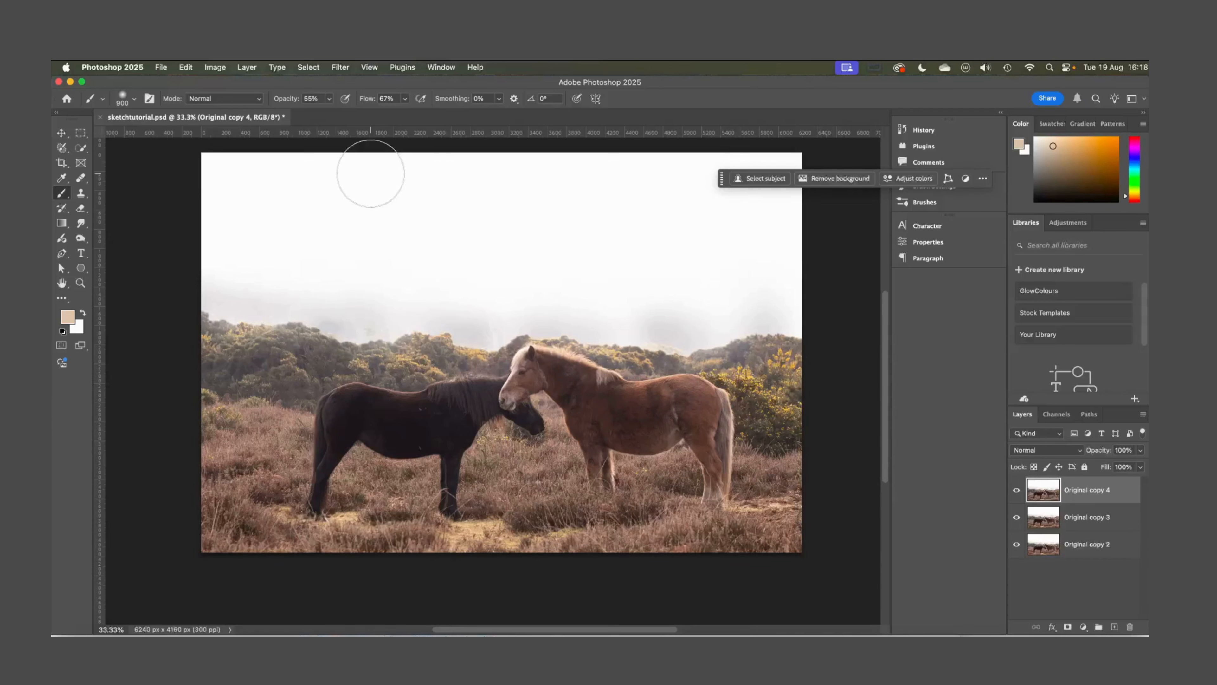
Desaturate the Original copy 4 layer and invert its tones
left_click(215, 67)
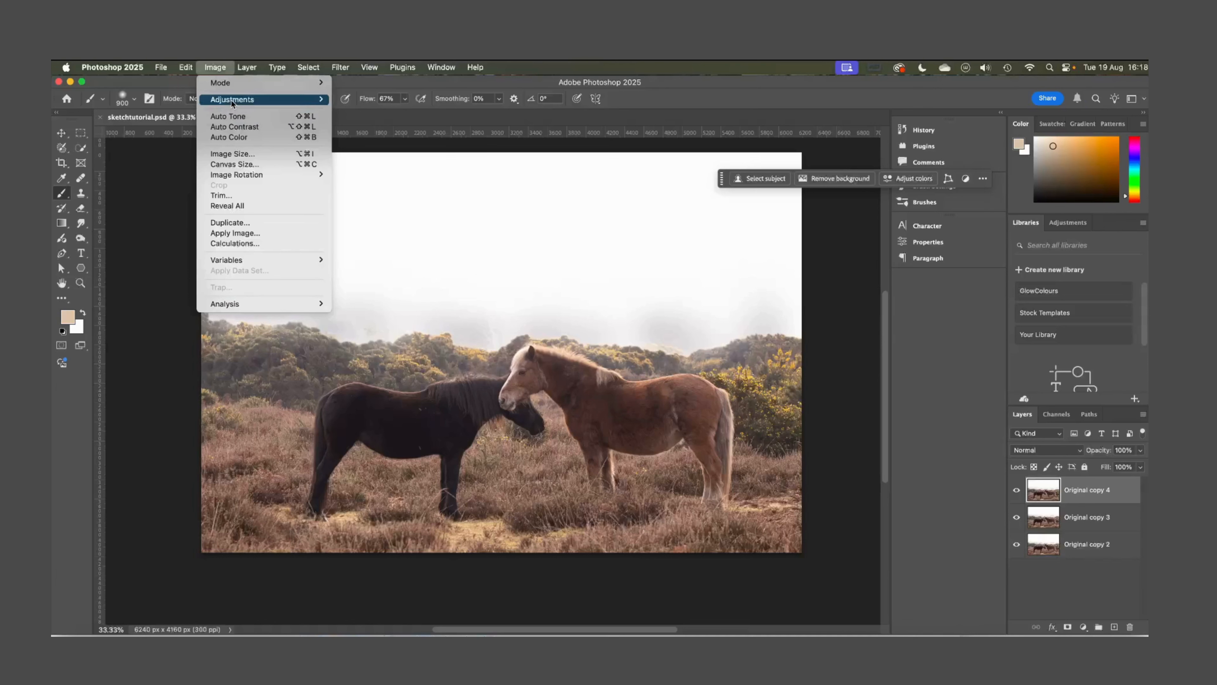
mouse_move(231, 99)
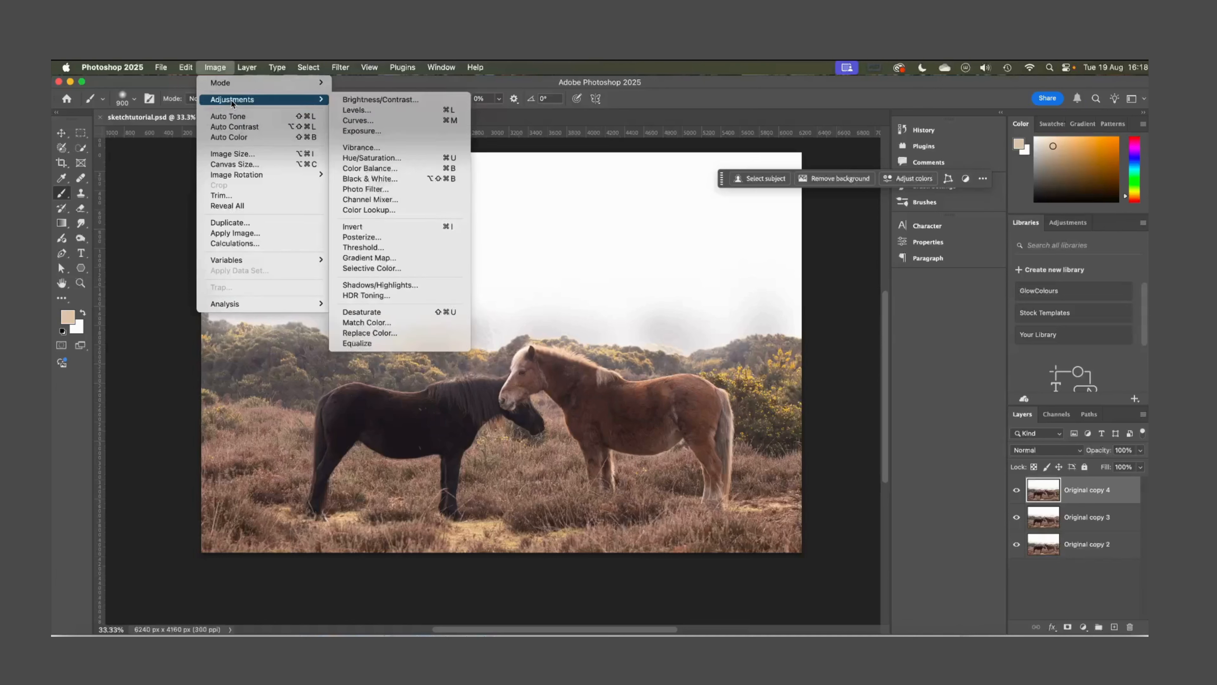
left_click(363, 312)
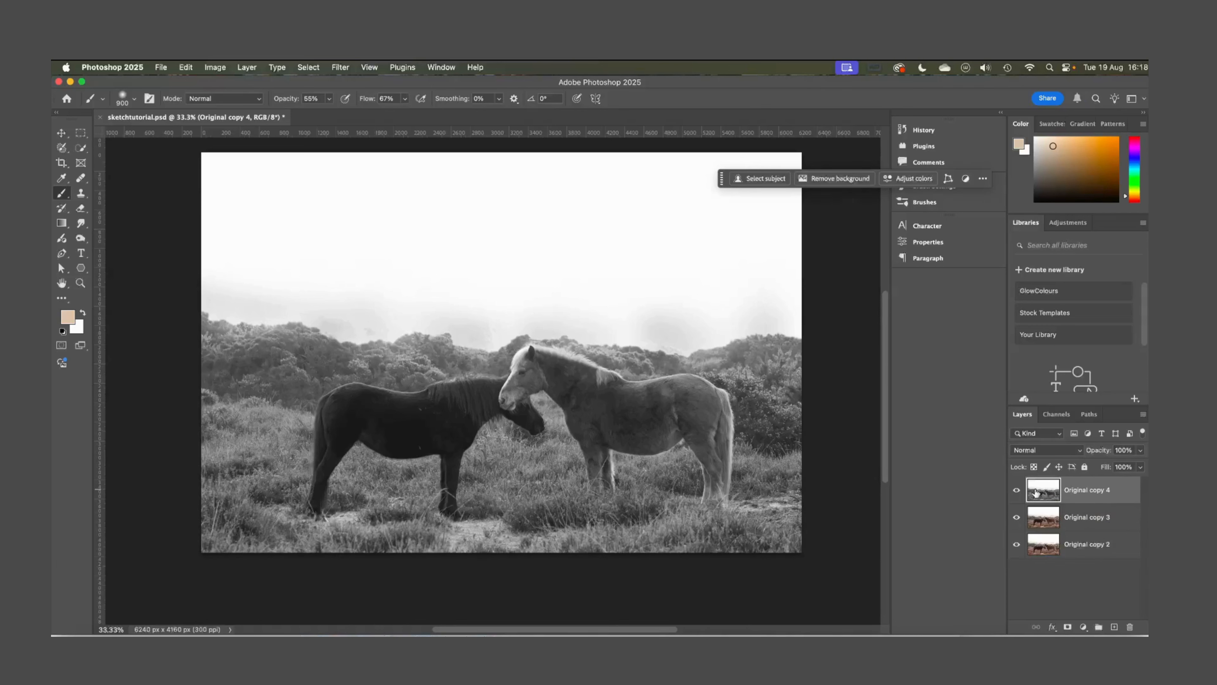
key("super+i")
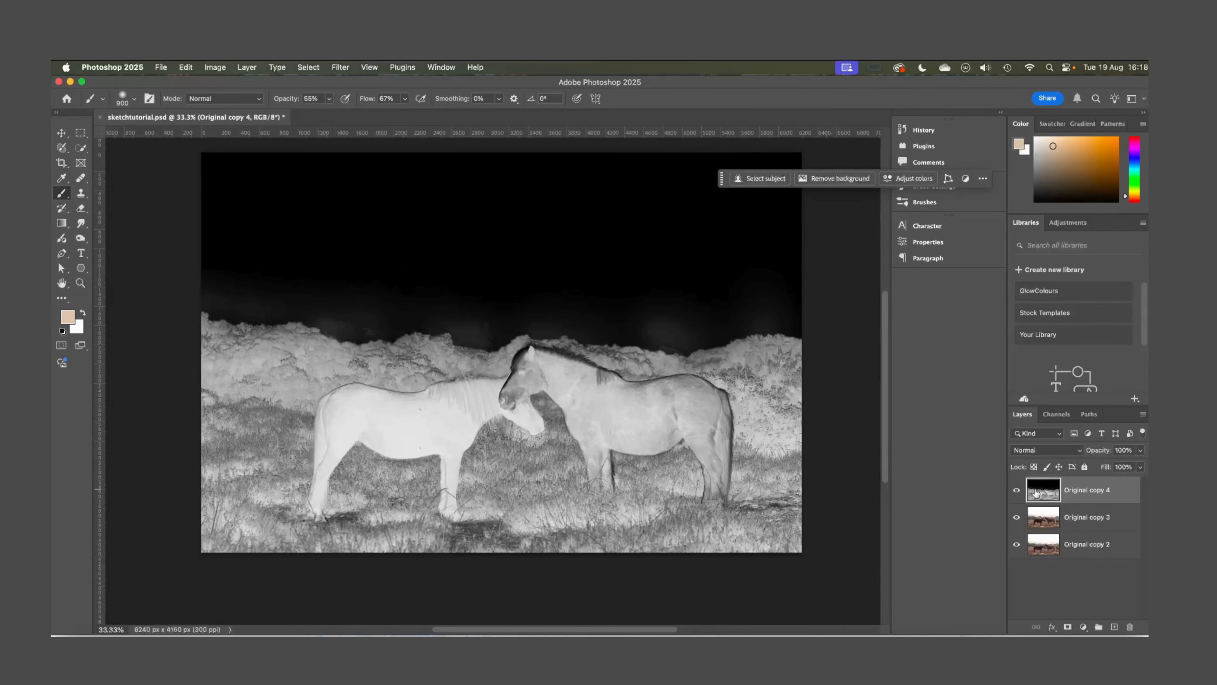
Set the Original copy 4 layer's blend mode to Color Dodge and convert the layer to a smart object
left_click(1049, 450)
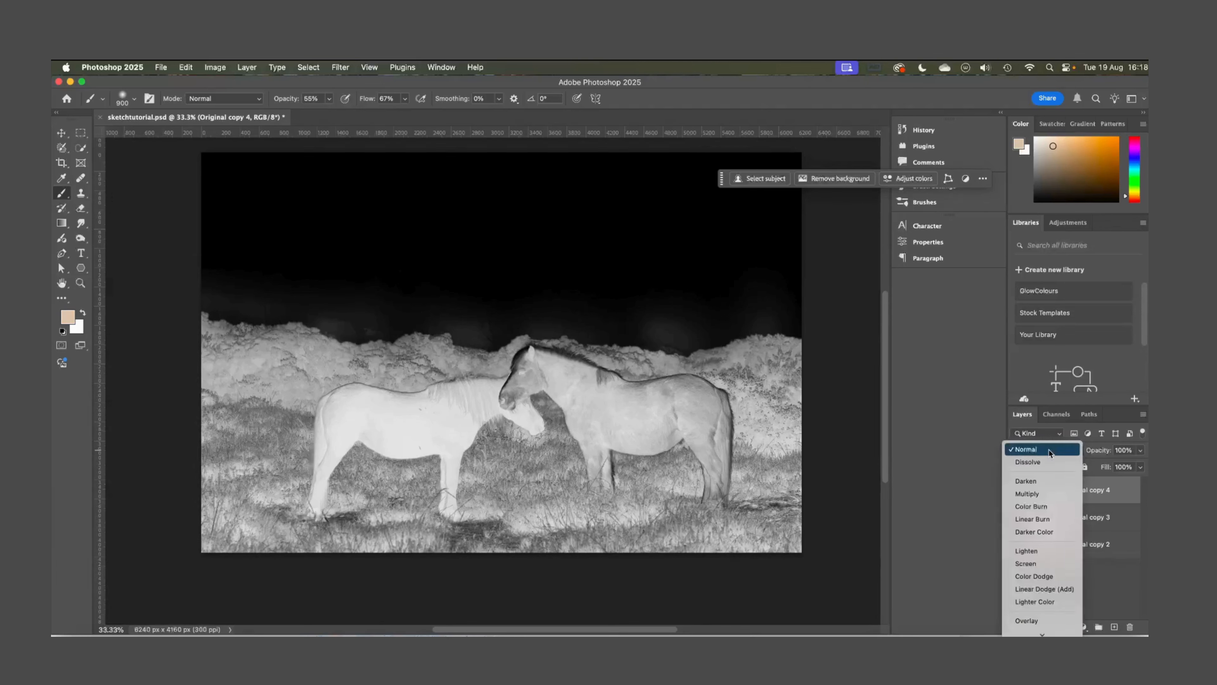
left_click(1036, 575)
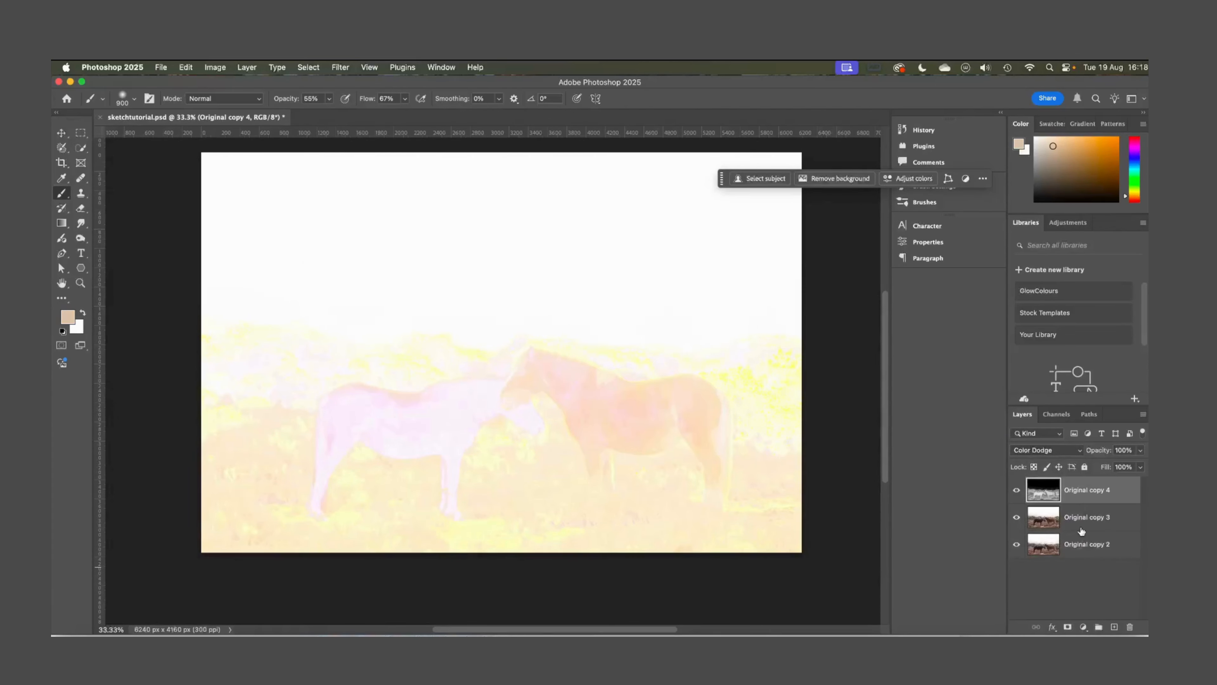
right_click(1086, 490)
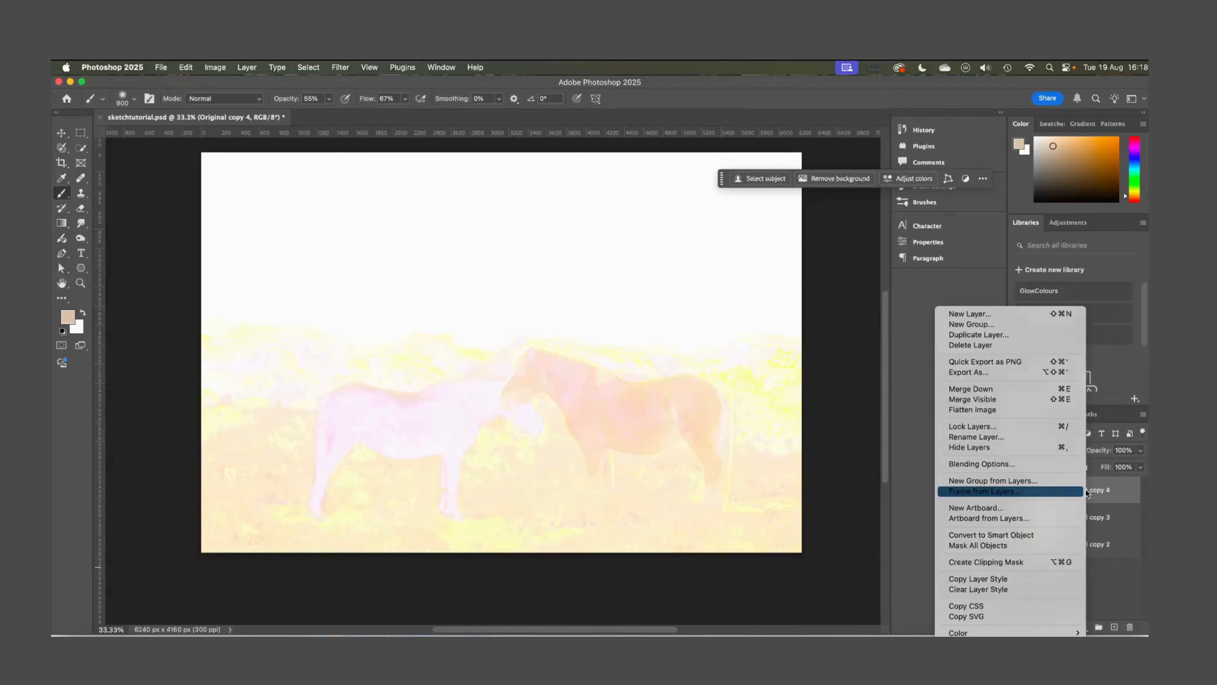
left_click(1050, 535)
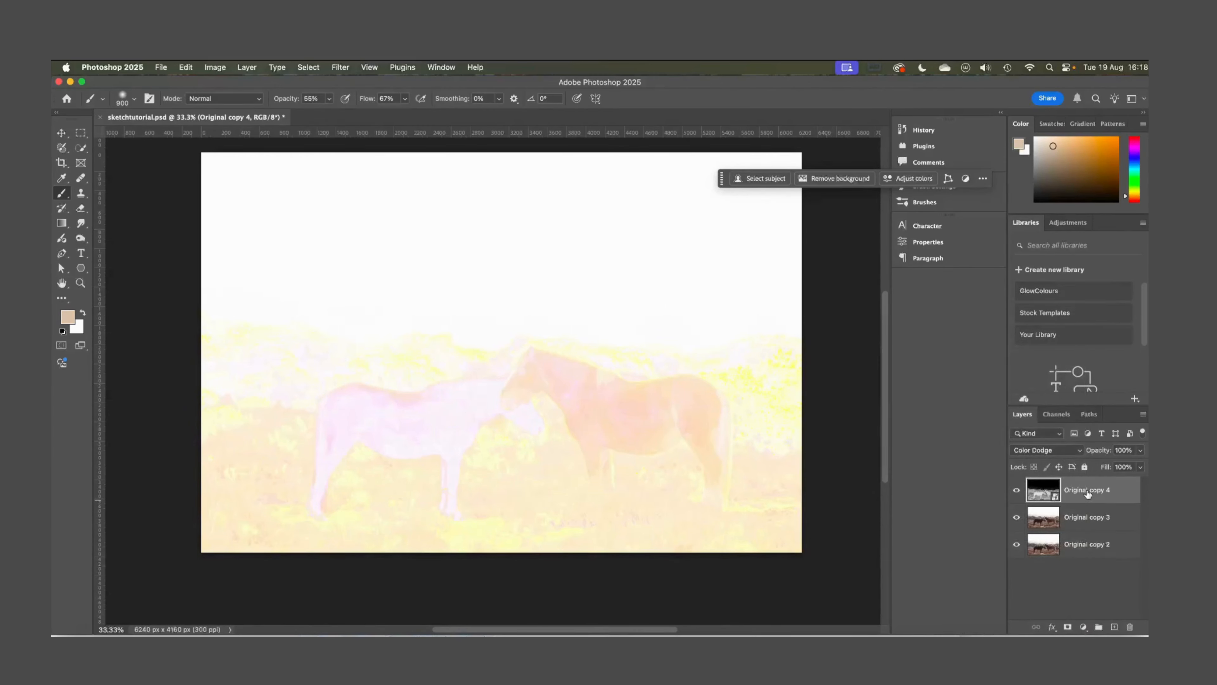
Apply a Gaussian Blur smart filter with a radius of 7.6 pixels to Original copy 4
left_click(341, 67)
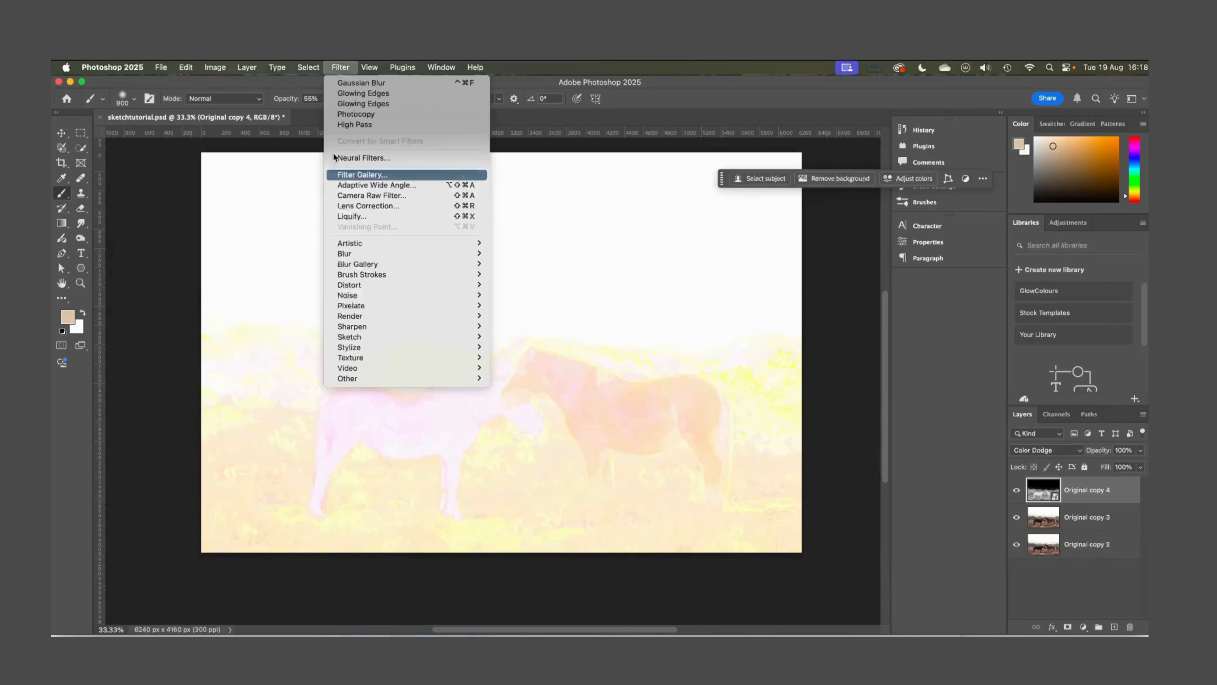
mouse_move(363, 253)
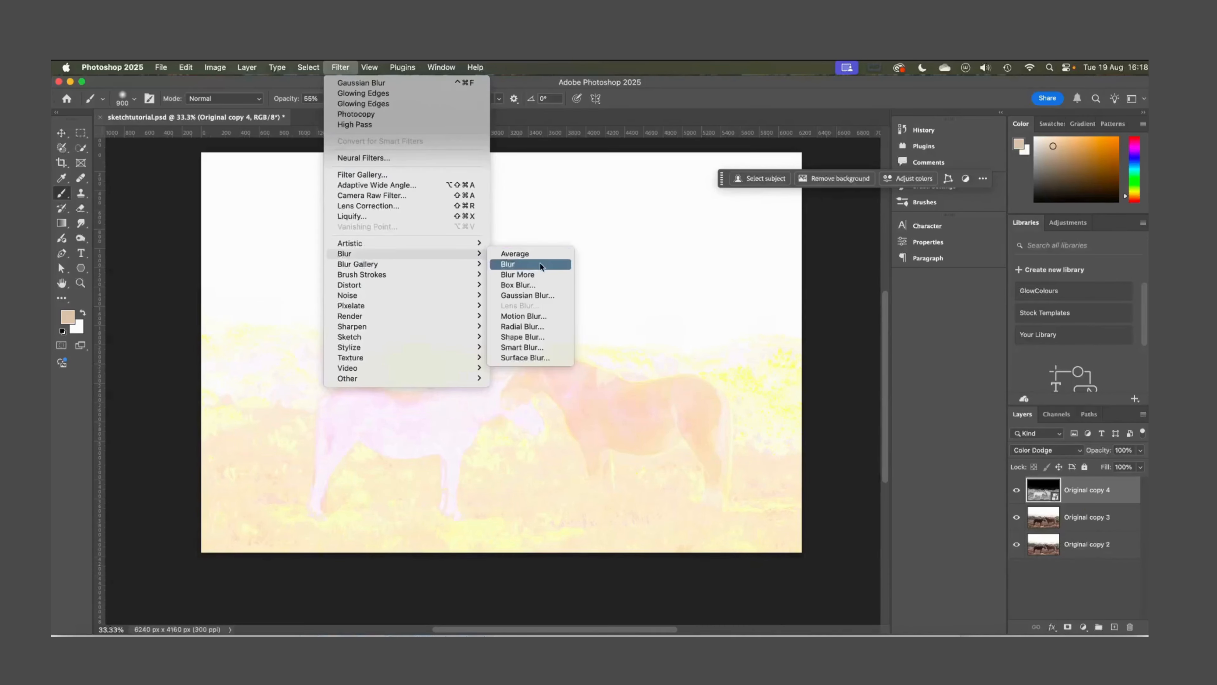
left_click(527, 295)
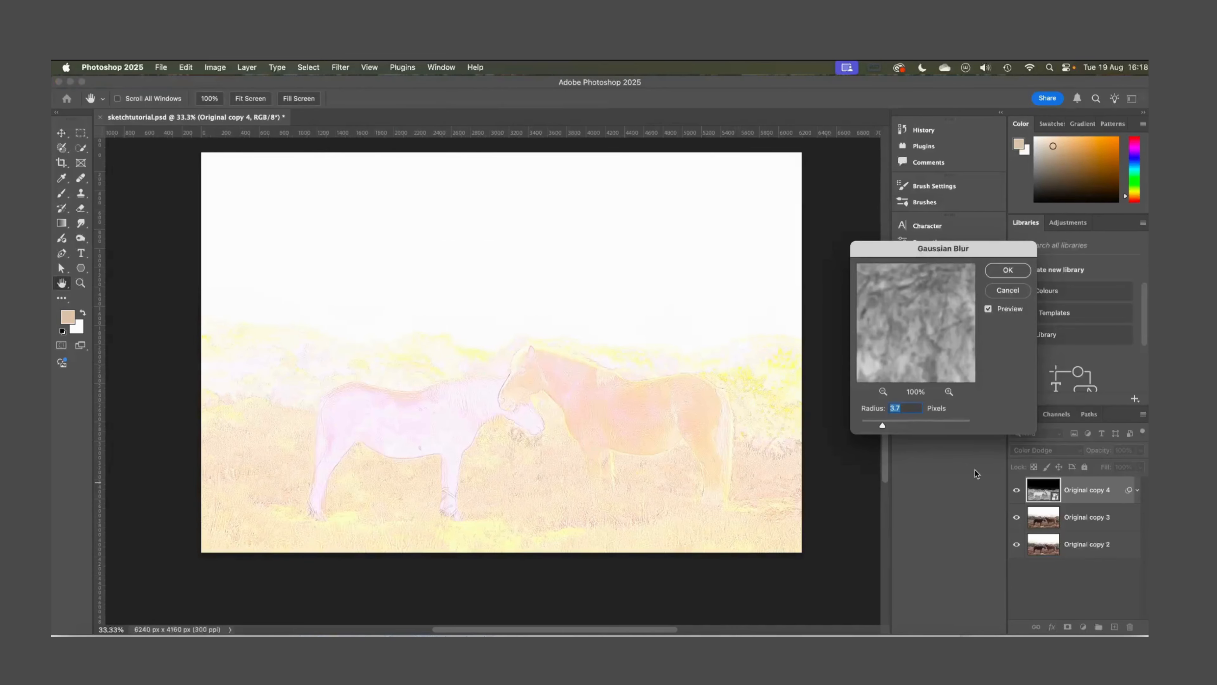
left_click_drag(884, 425, 894, 424)
left_click_drag(894, 425, 898, 425)
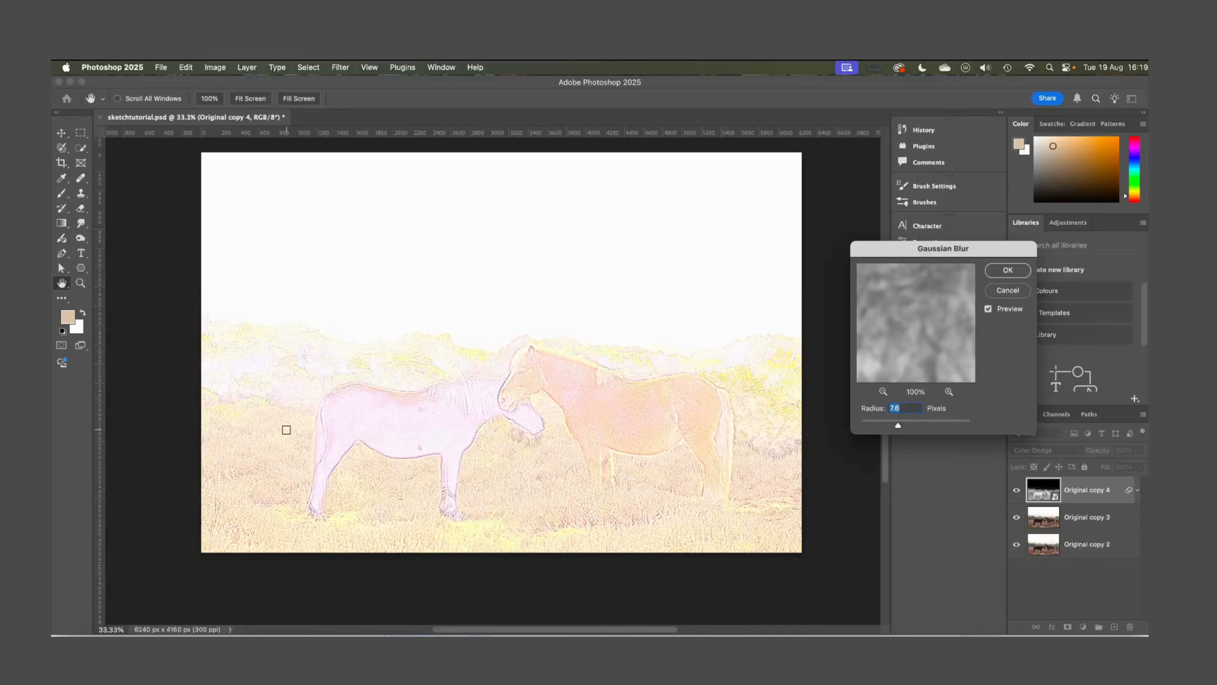
key("super+equal")
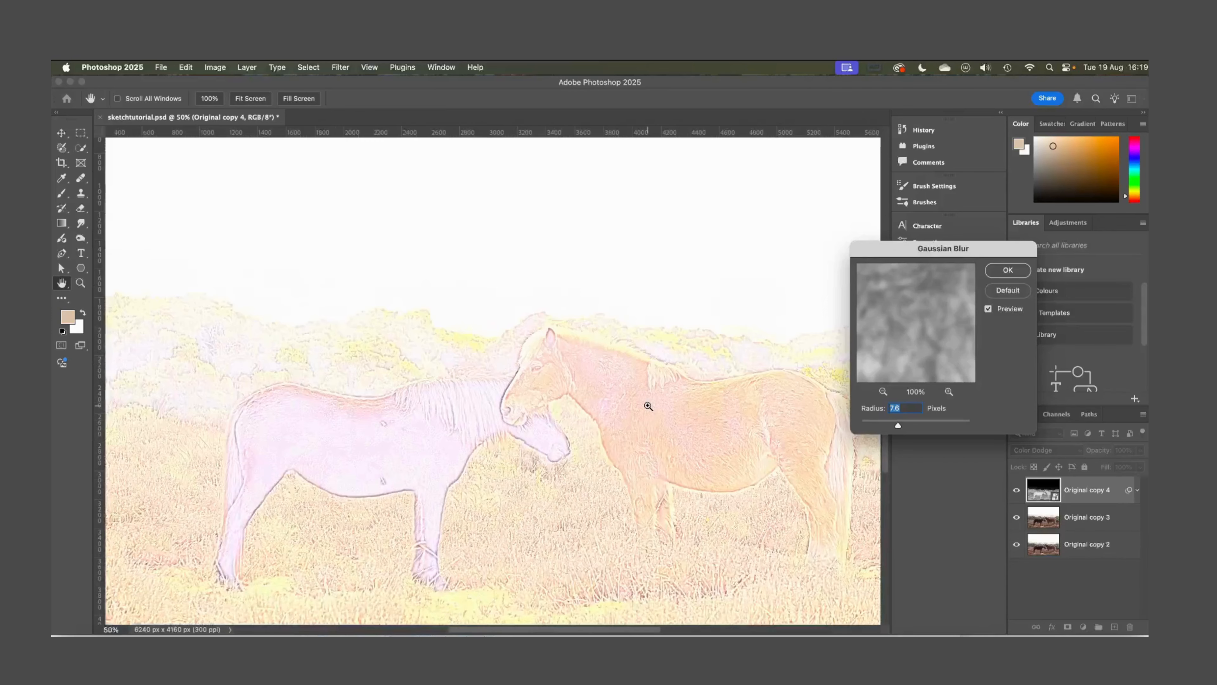
key("super+equal")
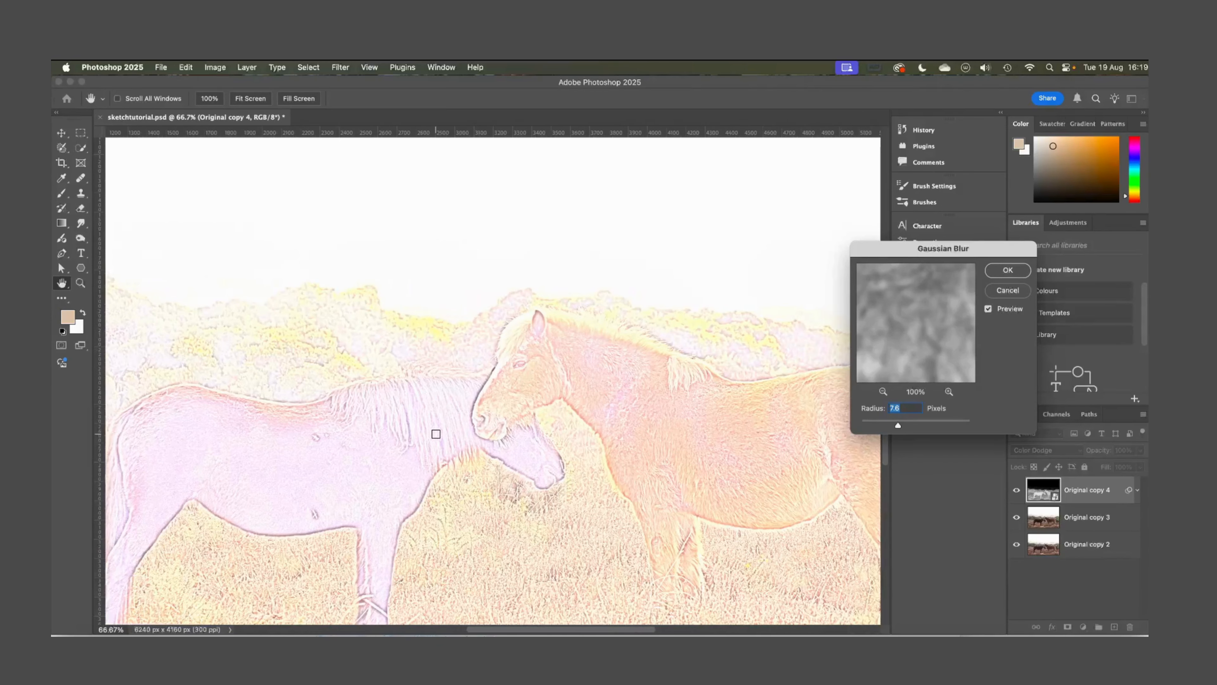
scroll(686, 357, "right", 3)
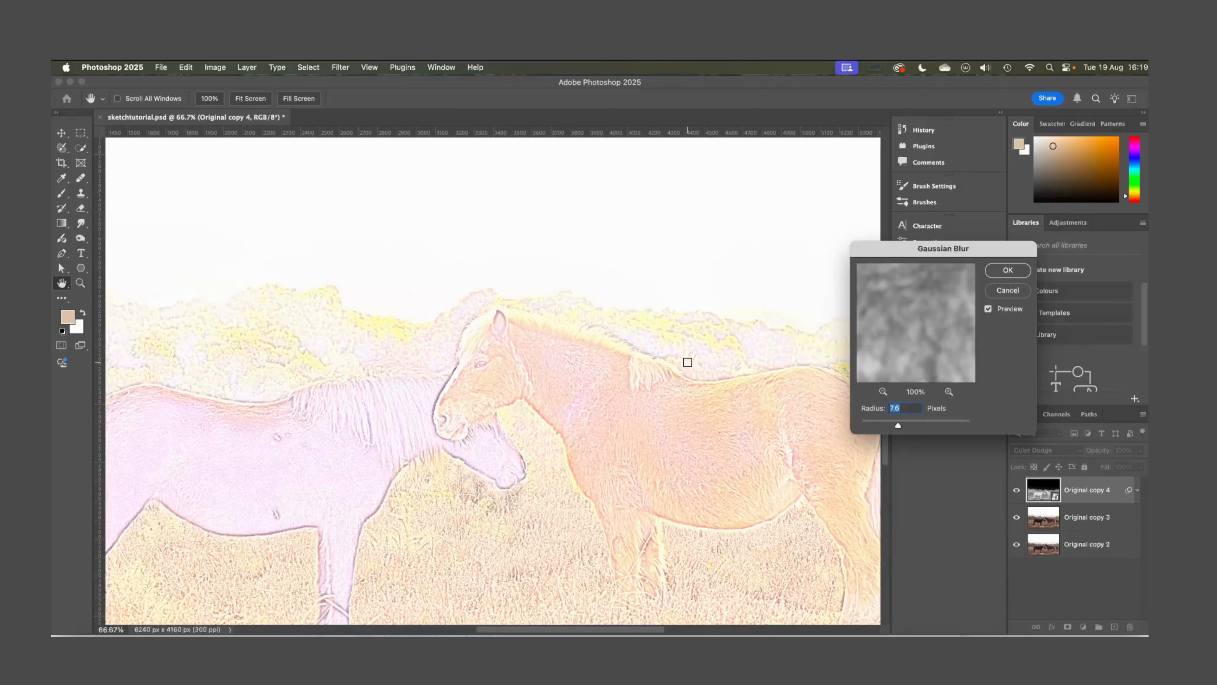
scroll(687, 362, "right", 5)
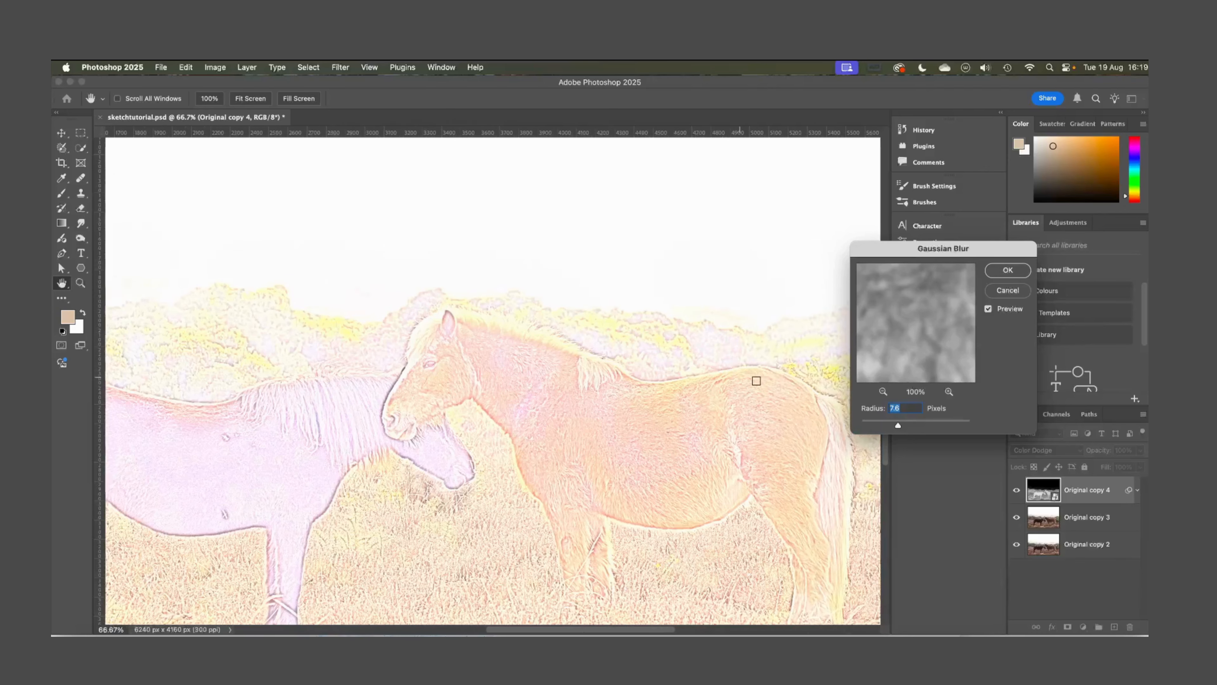
left_click(1008, 271)
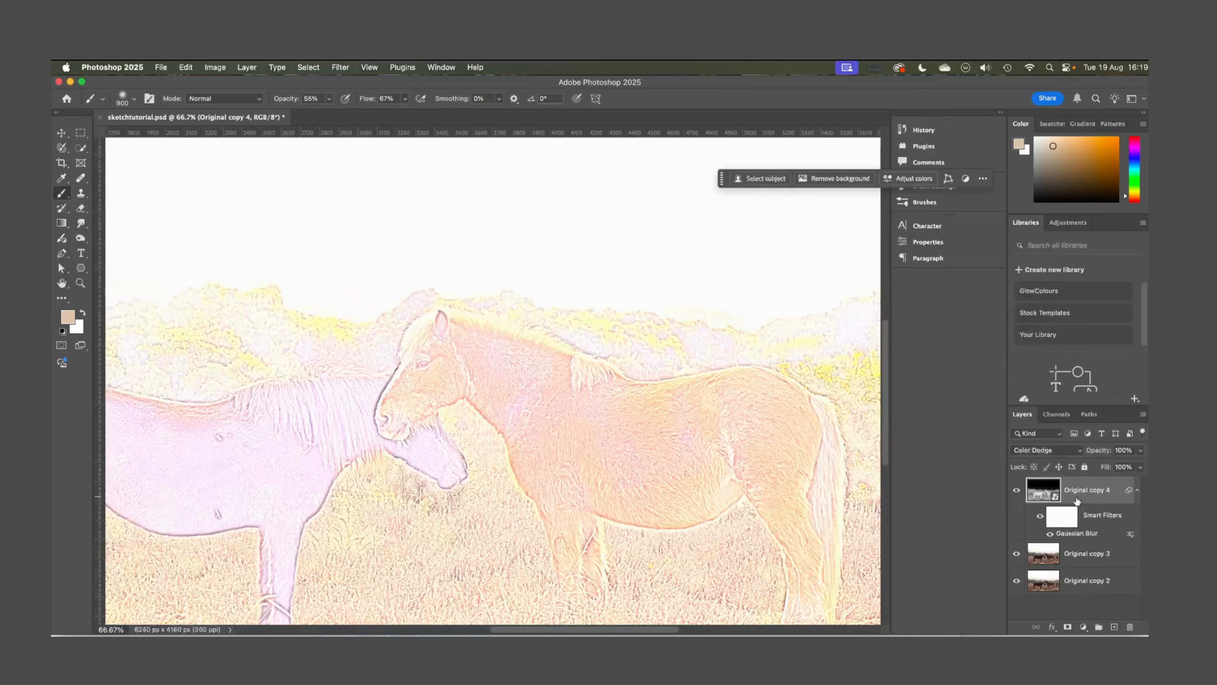
Add a Black & White adjustment layer above Original copy 4 with Reds at -62 and Yellows at 52
left_click(1083, 626)
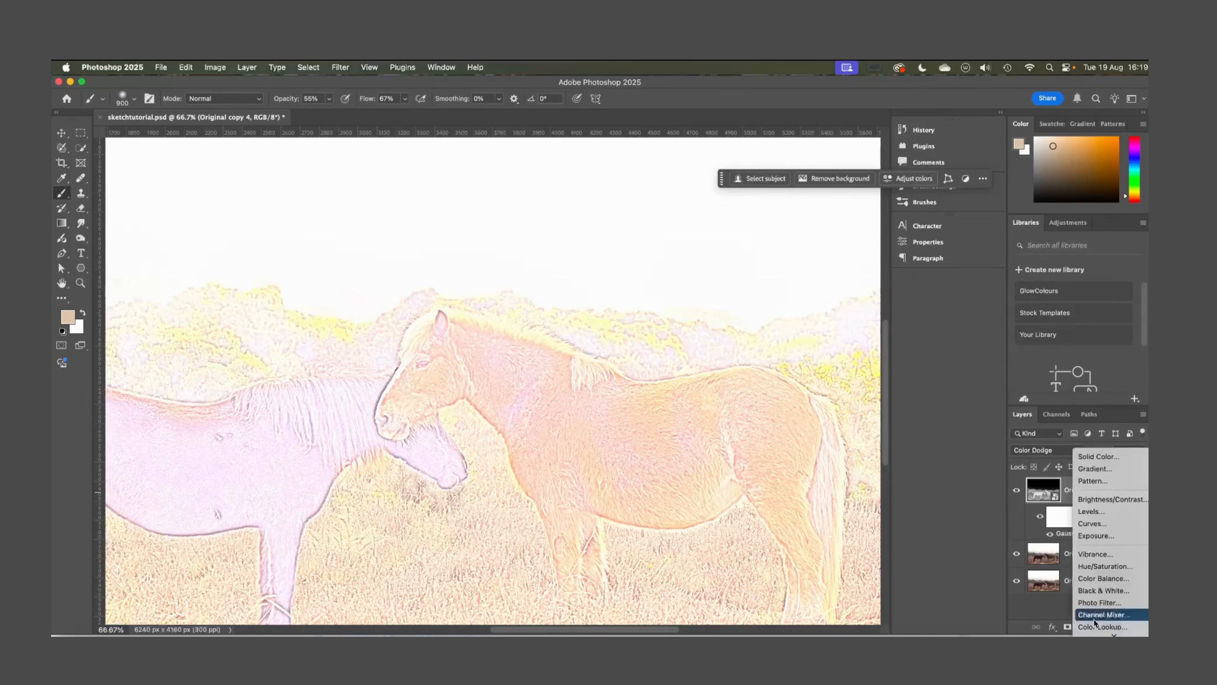
left_click(1101, 591)
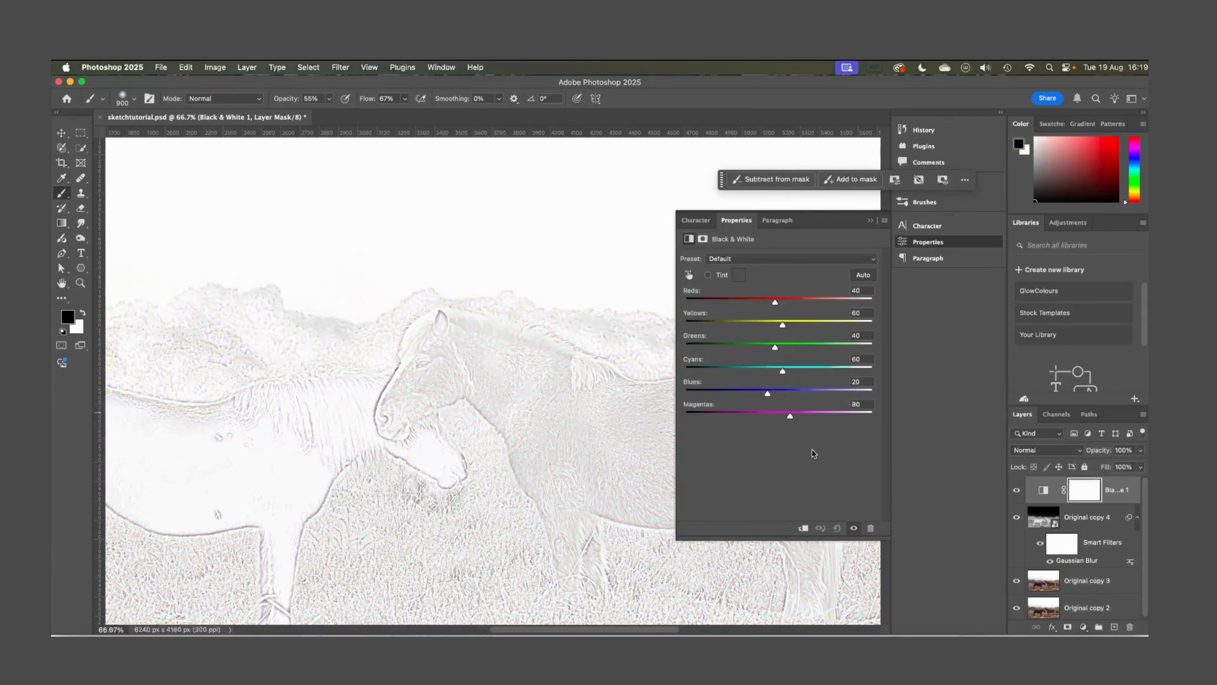
scroll(592, 367, "left", 5)
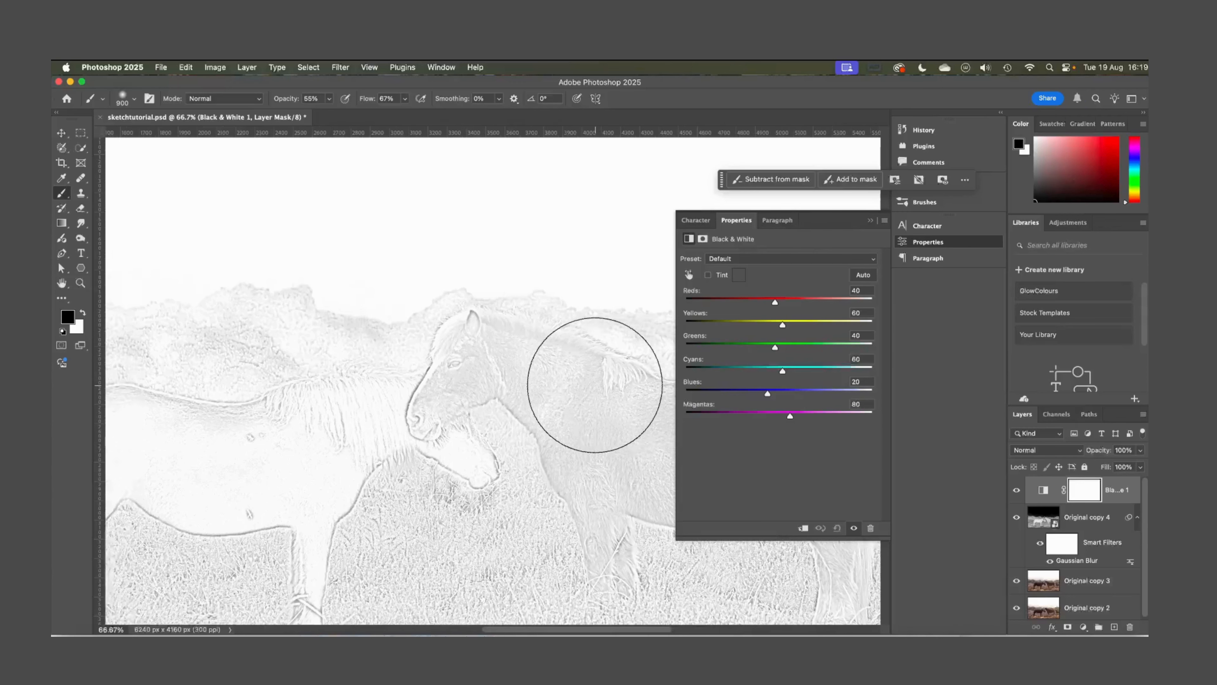
key("super+minus")
key("super+minus")
key("super+minus")
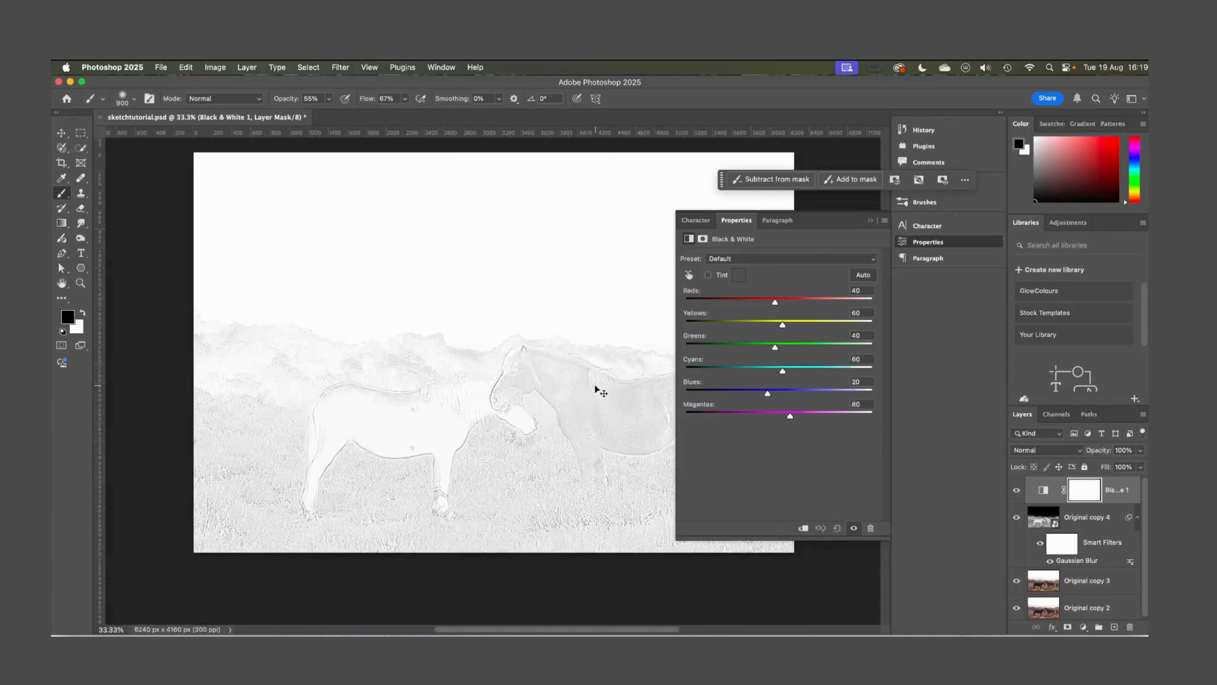
scroll(595, 385, "right", 5)
mouse_move(775, 302)
left_mouse_down()
mouse_move(795, 303)
mouse_move(725, 303)
mouse_move(796, 326)
mouse_move(769, 327)
mouse_move(780, 330)
left_mouse_up()
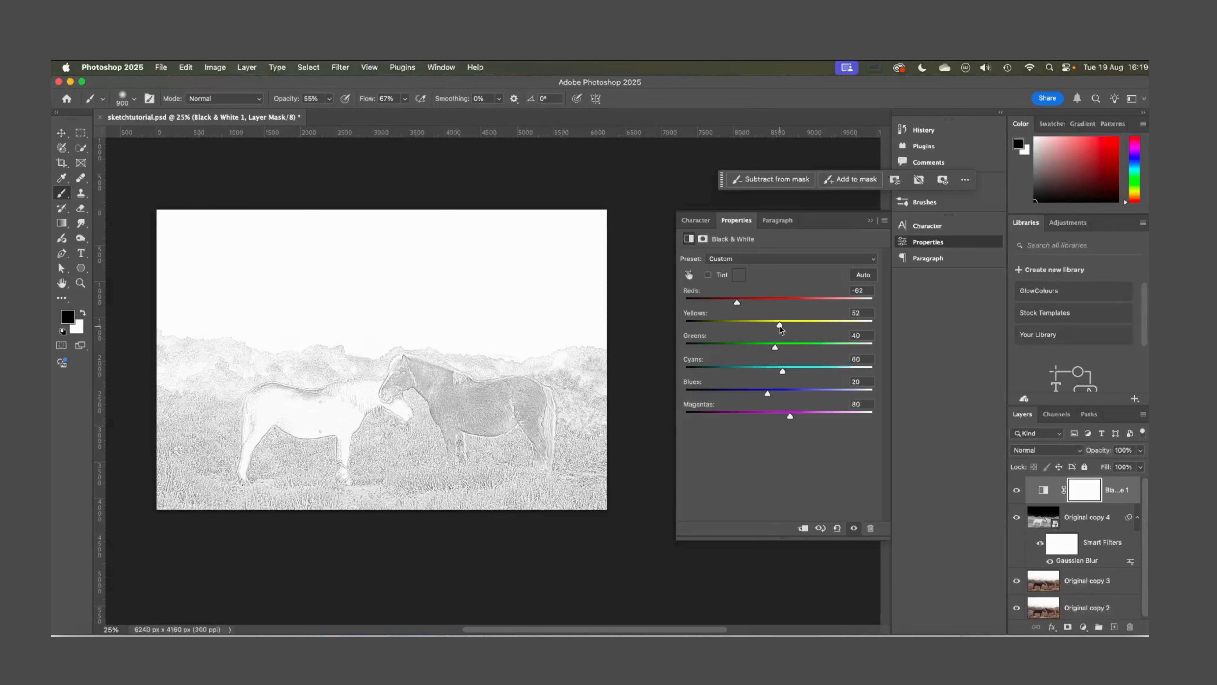
Compare the image with and without the Black & White layer, and slightly raise its Blues and lower its Greens
left_click(1016, 491)
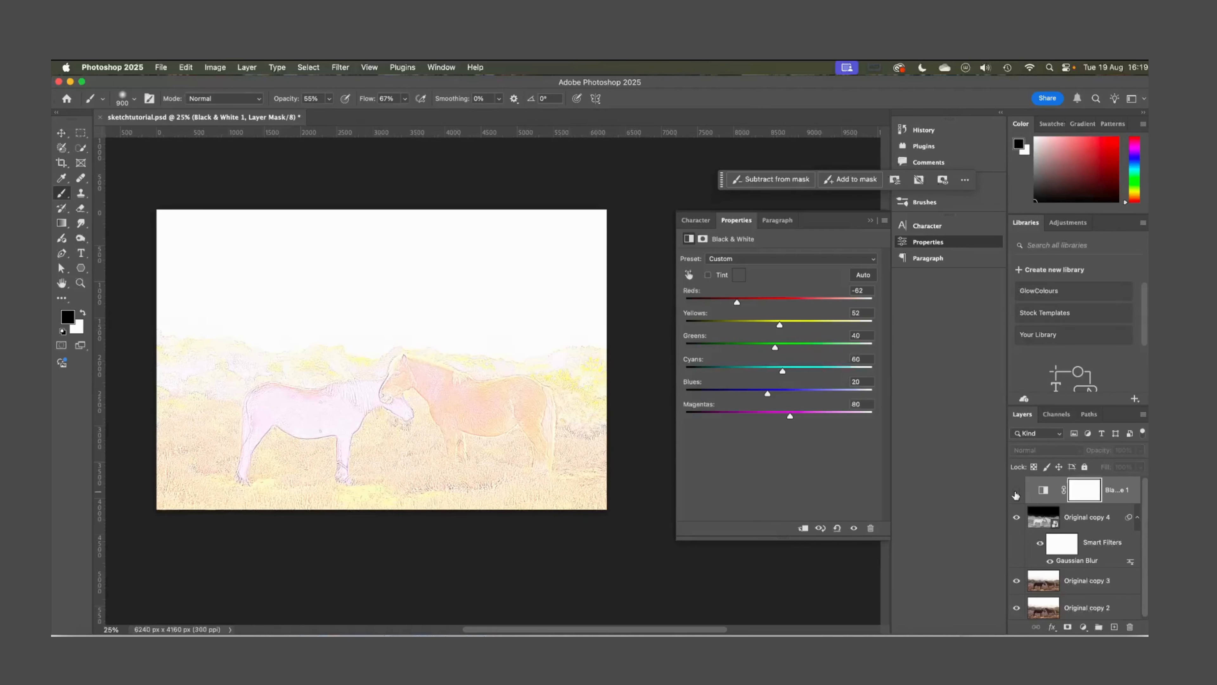
left_click(1017, 491)
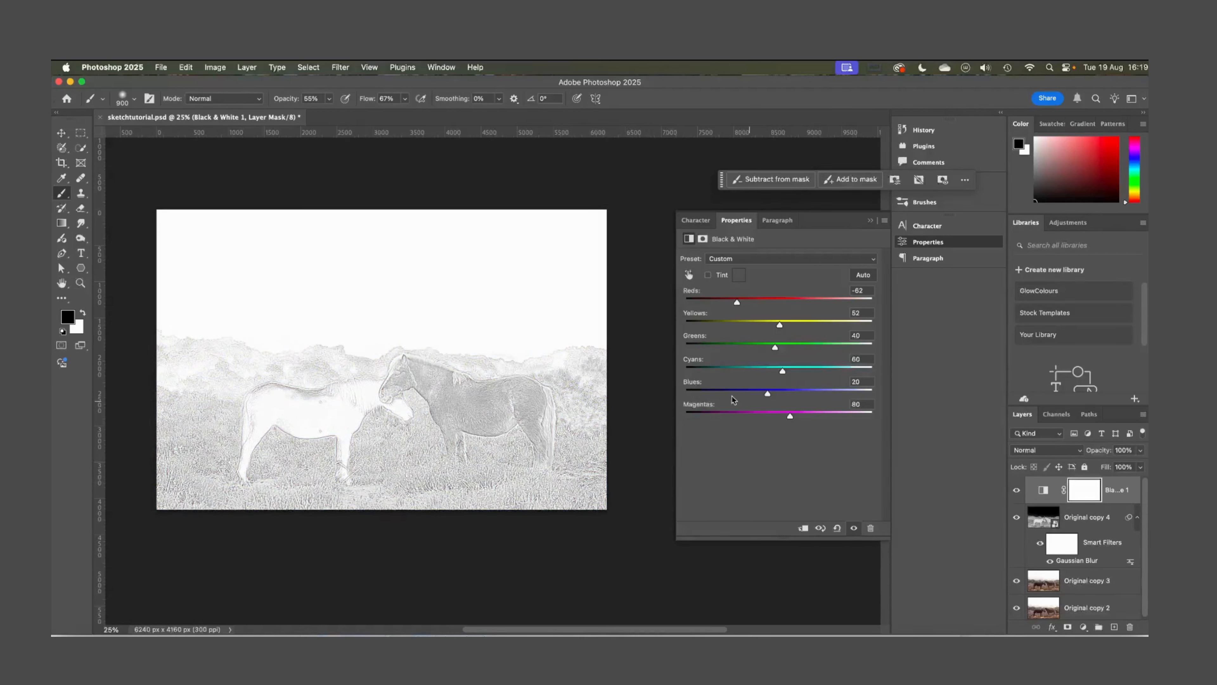
left_click_drag(767, 393, 775, 393)
left_click_drag(775, 346, 762, 346)
left_click(870, 220)
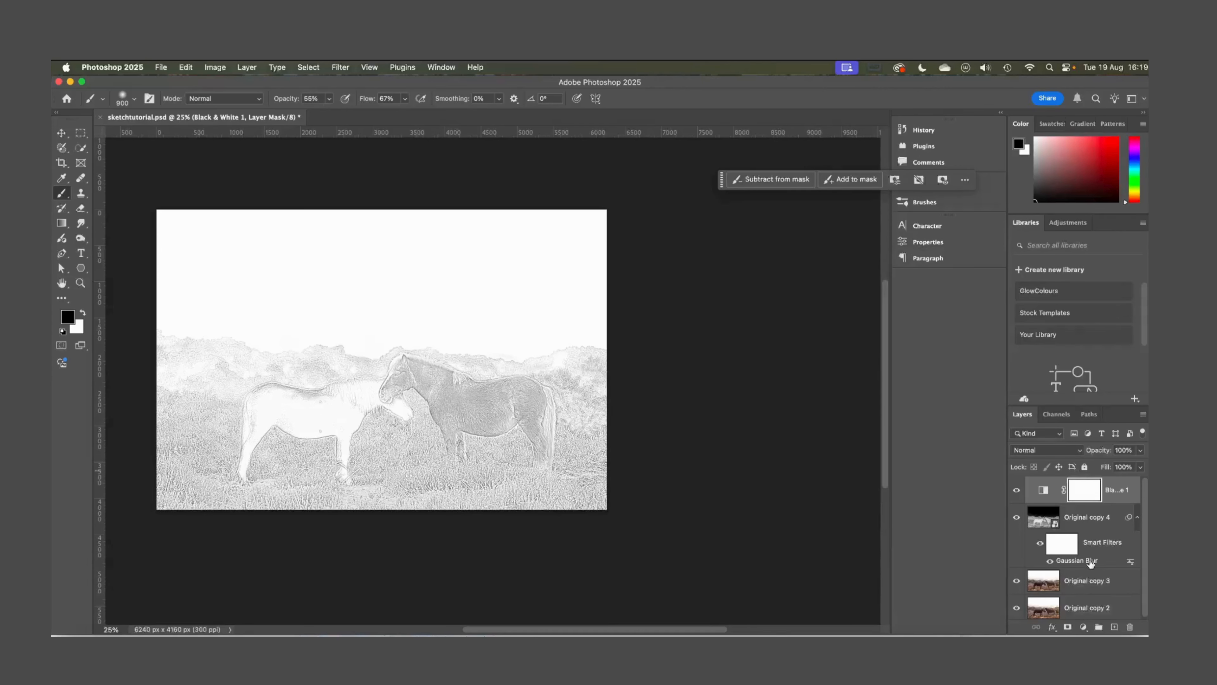
Edit the Gaussian Blur smart filter on Original copy 4, reducing its radius to about 4.1 pixels
double_click(1090, 562)
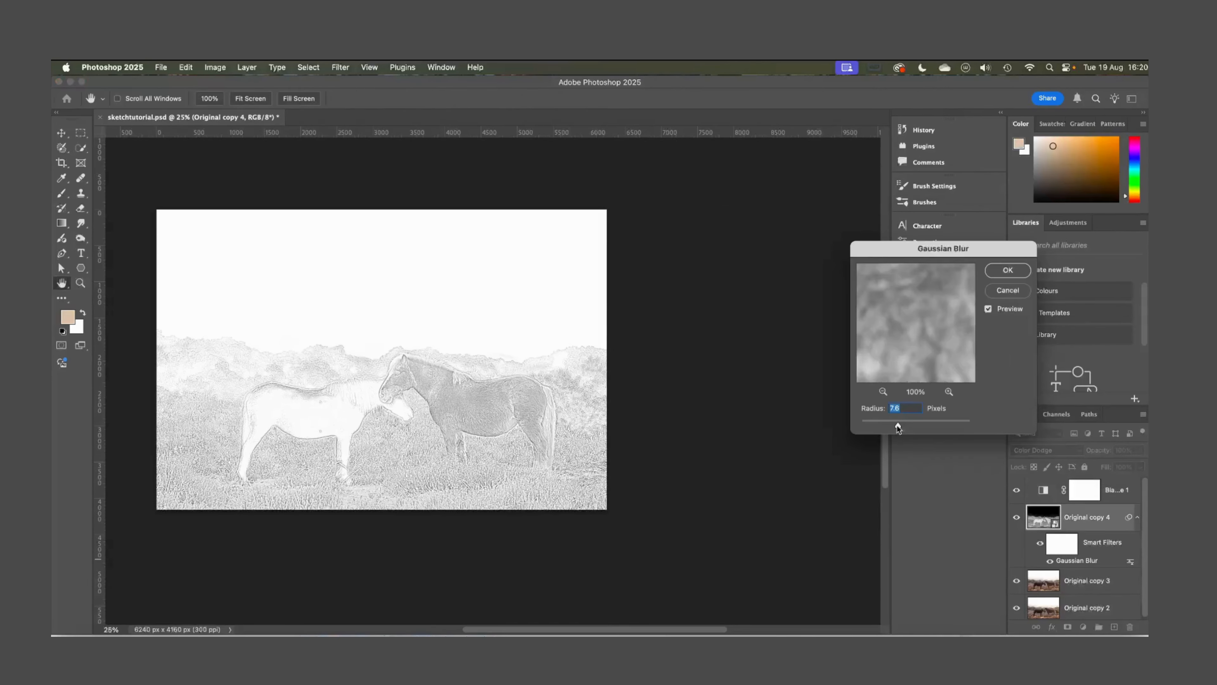
mouse_move(927, 428)
left_mouse_down()
mouse_move(862, 429)
mouse_move(955, 423)
mouse_move(881, 424)
left_mouse_up()
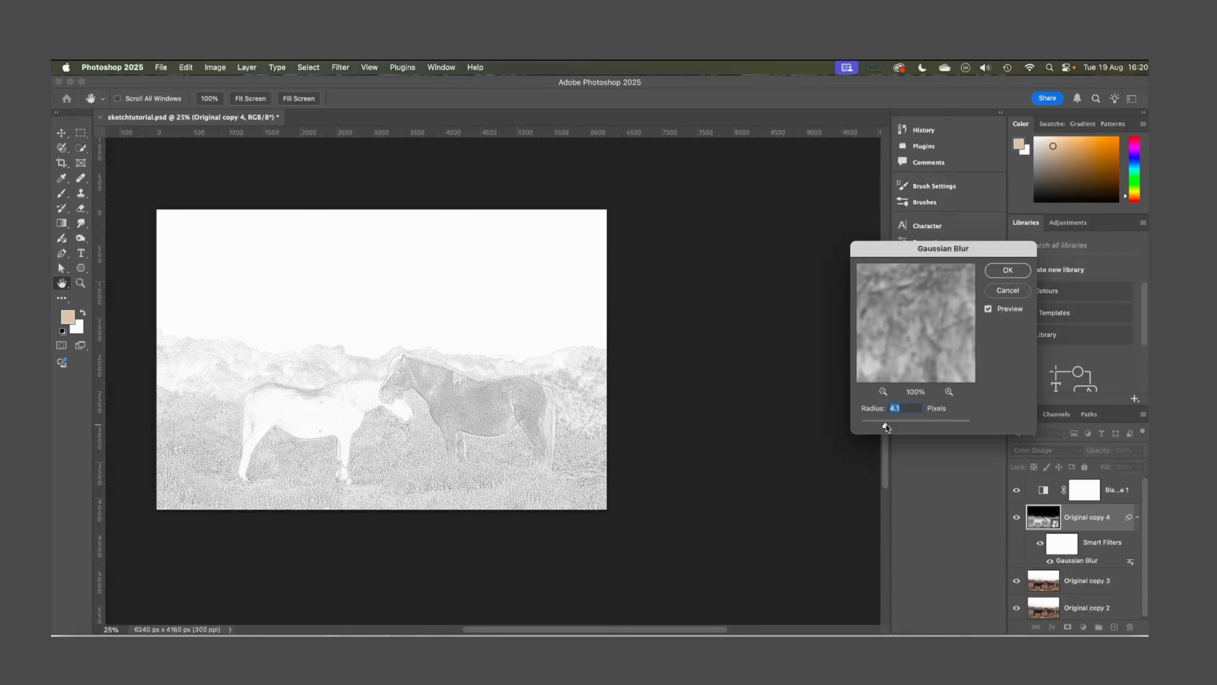
left_click(1006, 271)
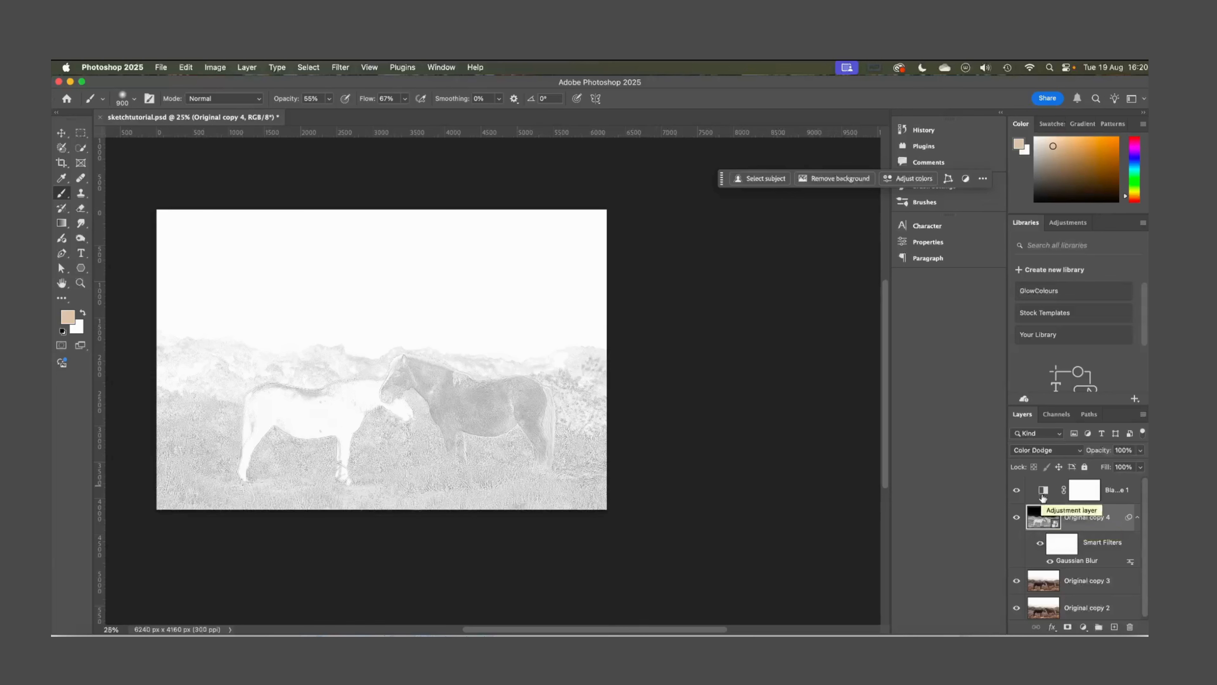
Delete the blurred Original copy 4 smart object and the Black & White adjustment layer
left_click(1042, 496)
left_click(1033, 524)
key("Delete")
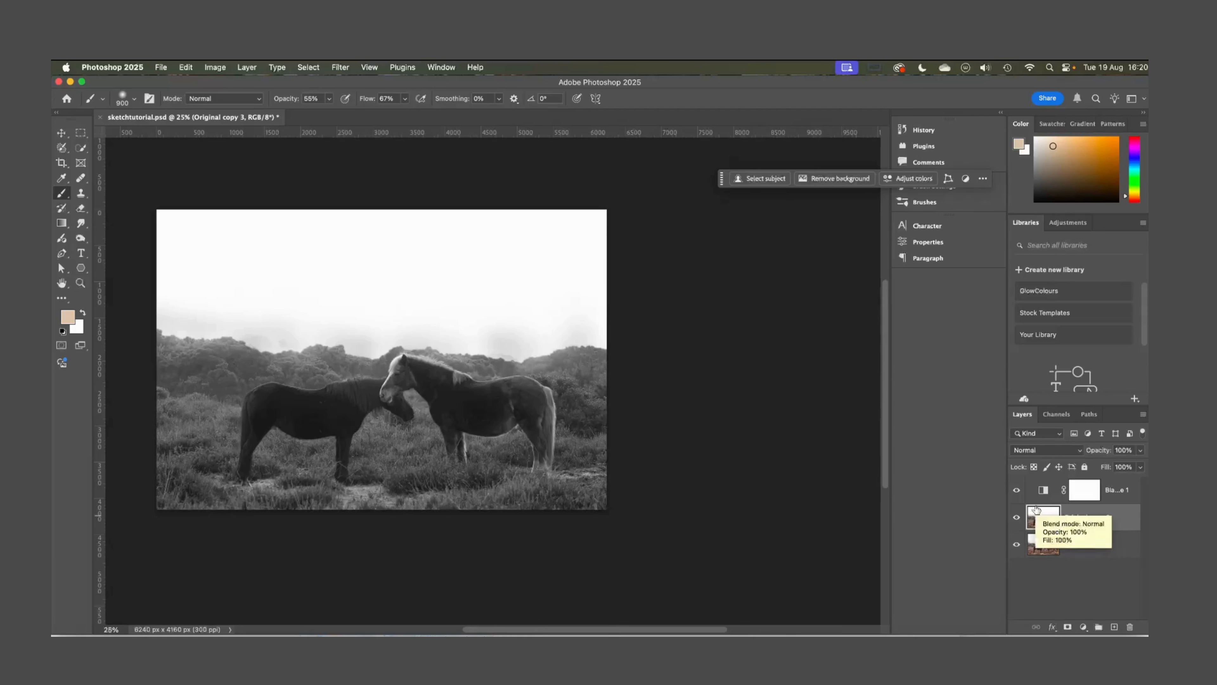
left_click(1110, 500)
key("Delete")
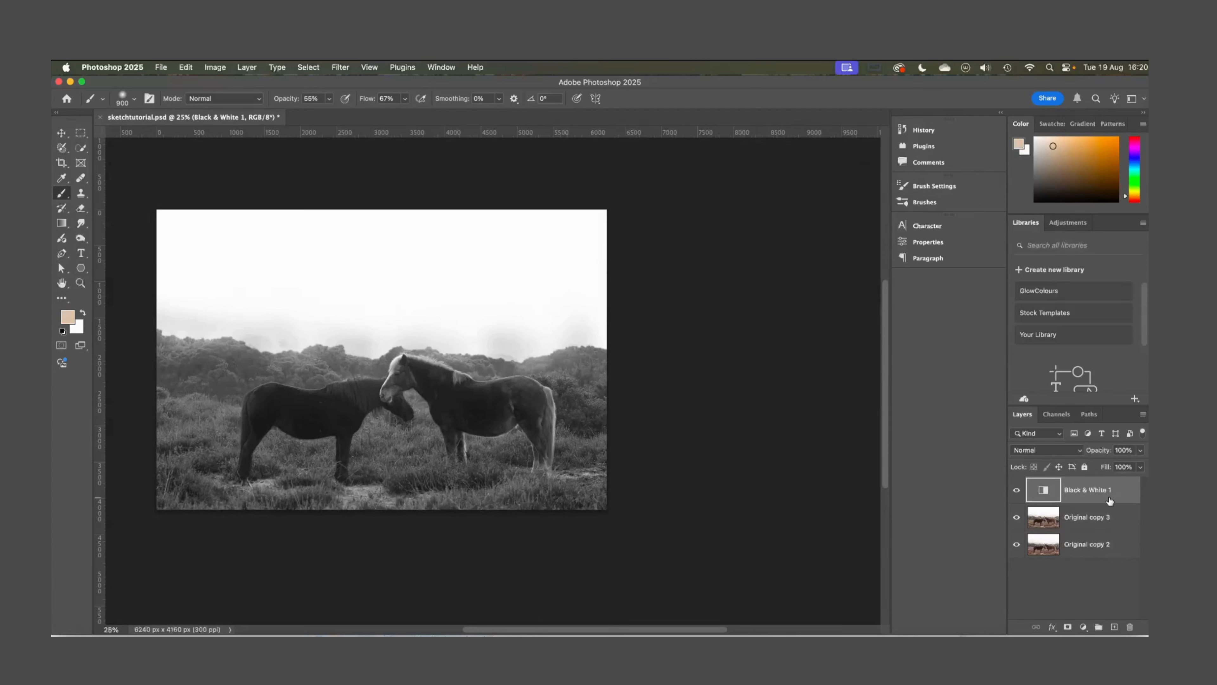
Duplicate the Original copy 3 layer and rename the duplicate BlendLayer
key("super+j")
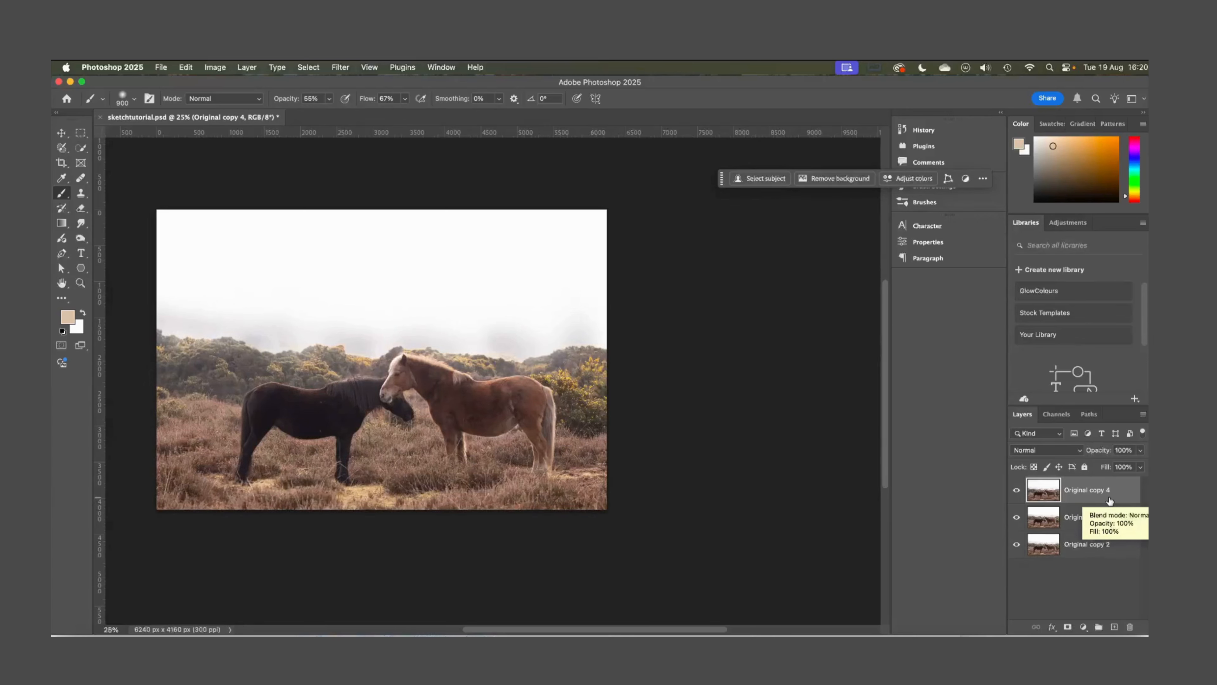
double_click(1102, 490)
type("B")
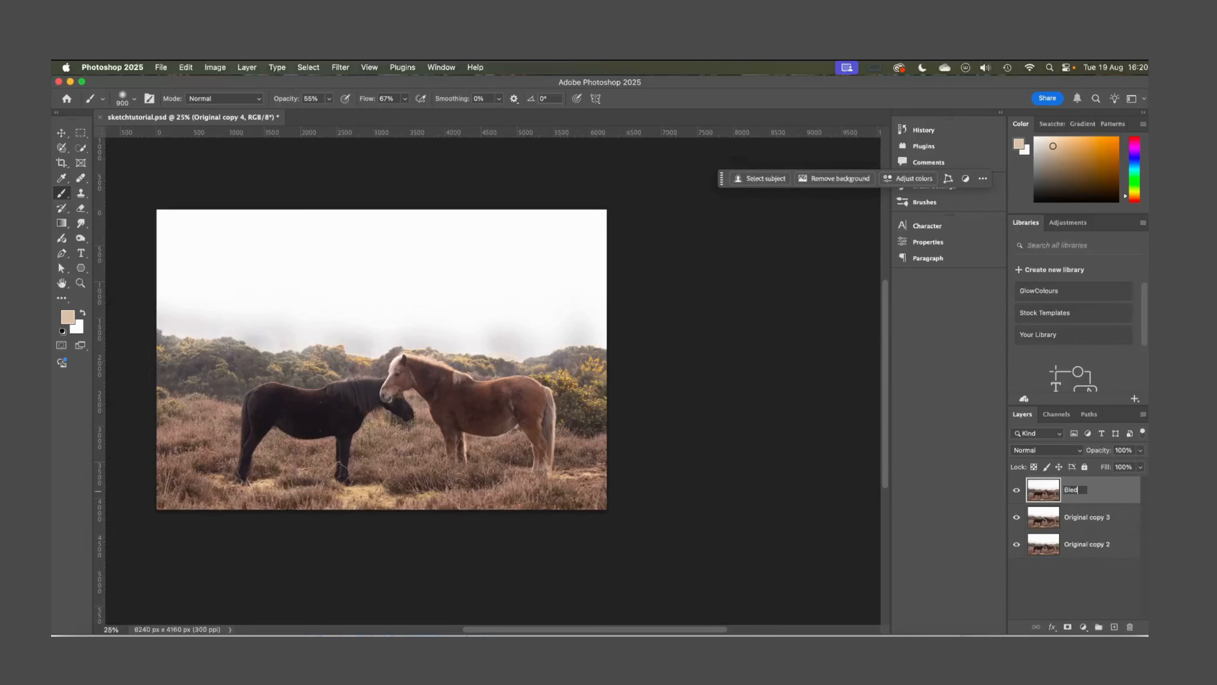
type("lendLayer")
key("Return")
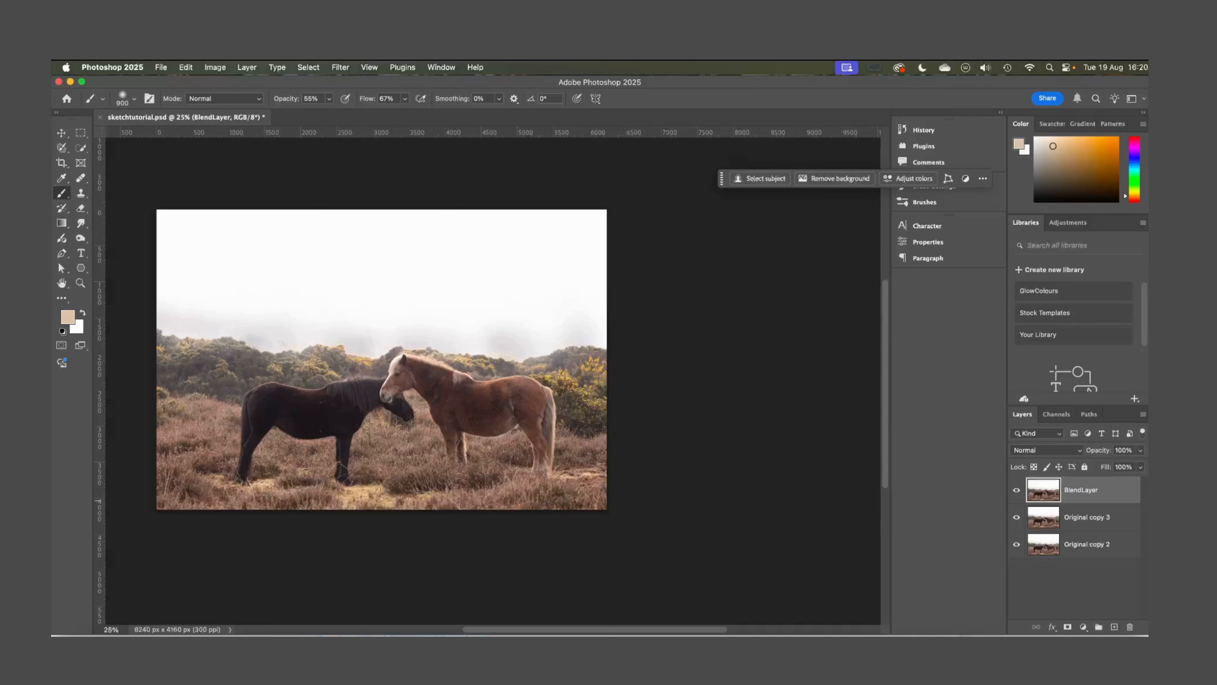
Add a Black & White adjustment layer above BlendLayer and clip it to that layer
left_click(1084, 627)
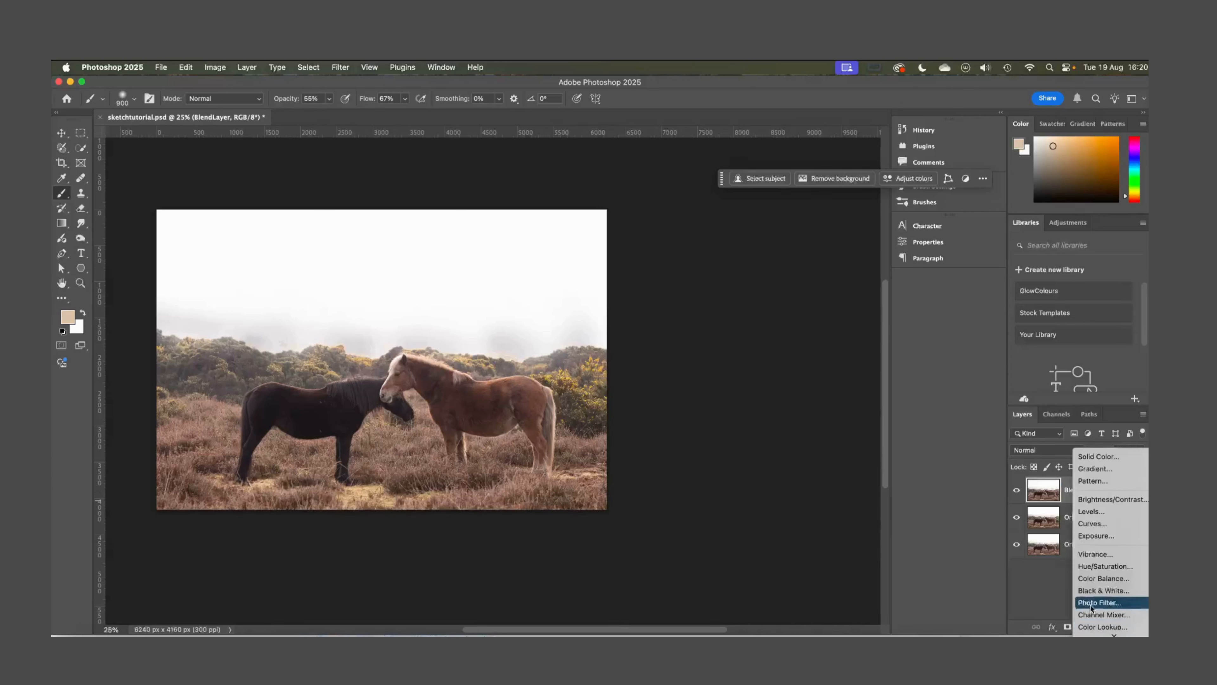
left_click(1104, 590)
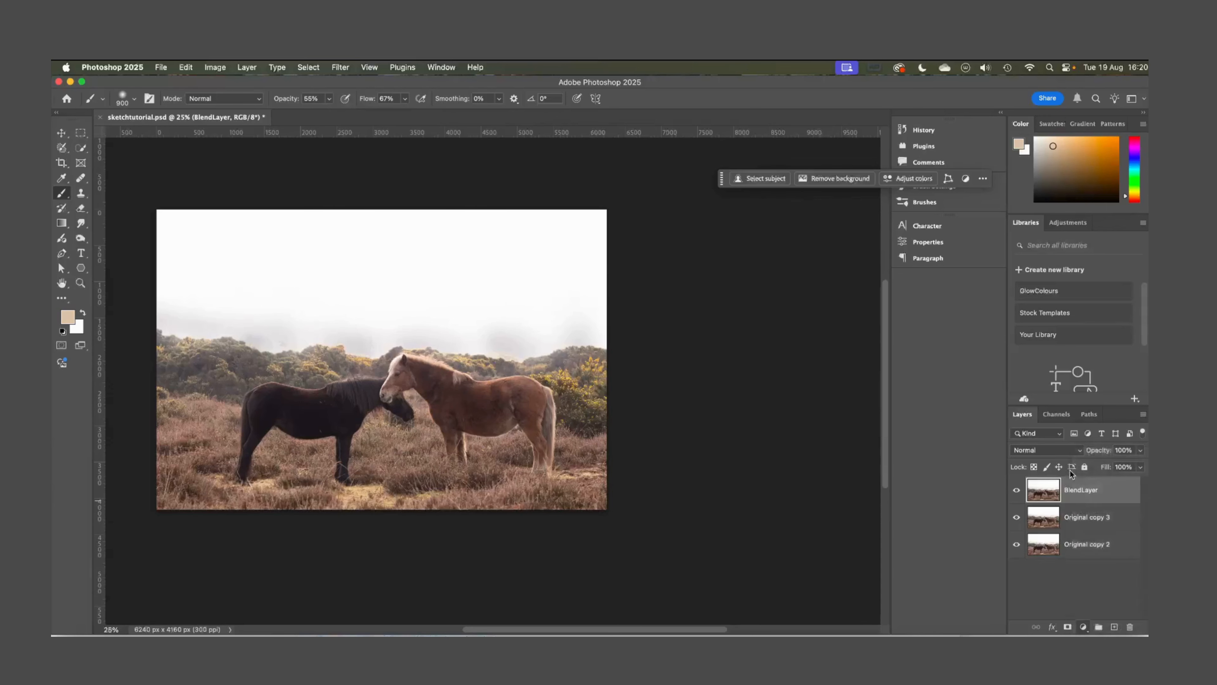
left_click(803, 528)
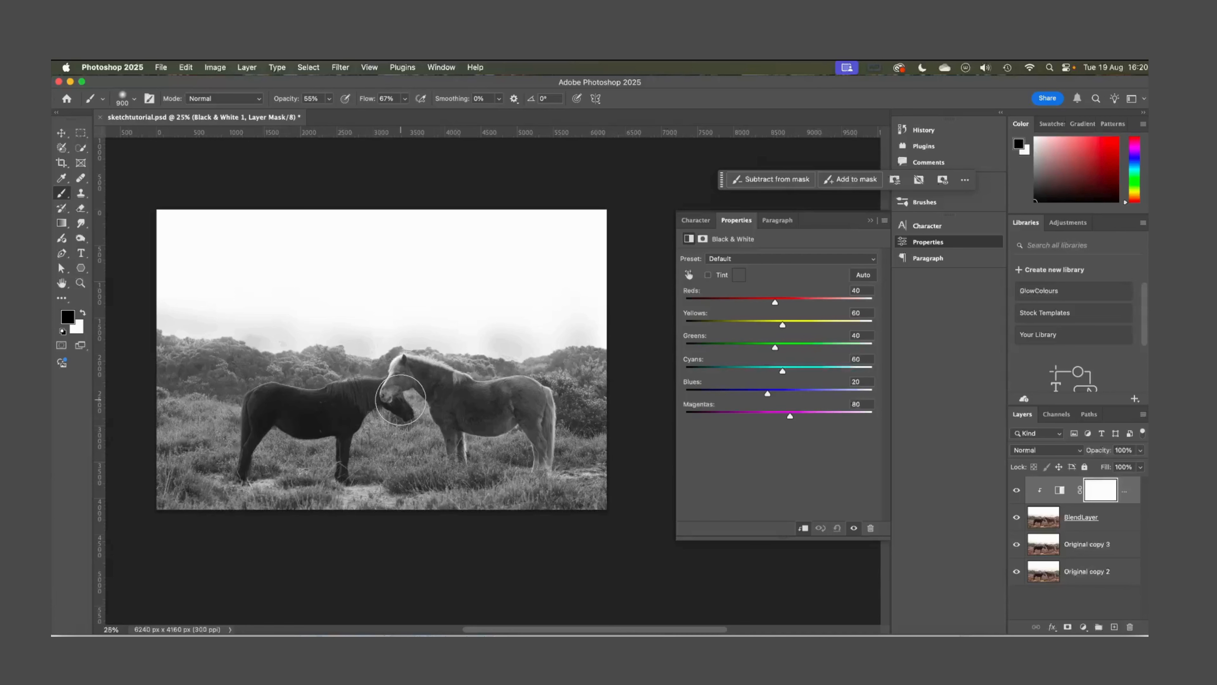
Raise the clipped Black & White adjustment's Greens to 94 and Reds to about 126, undoing a trial increase of the Yellows
key("super+plus")
scroll(393, 408, "left", 5)
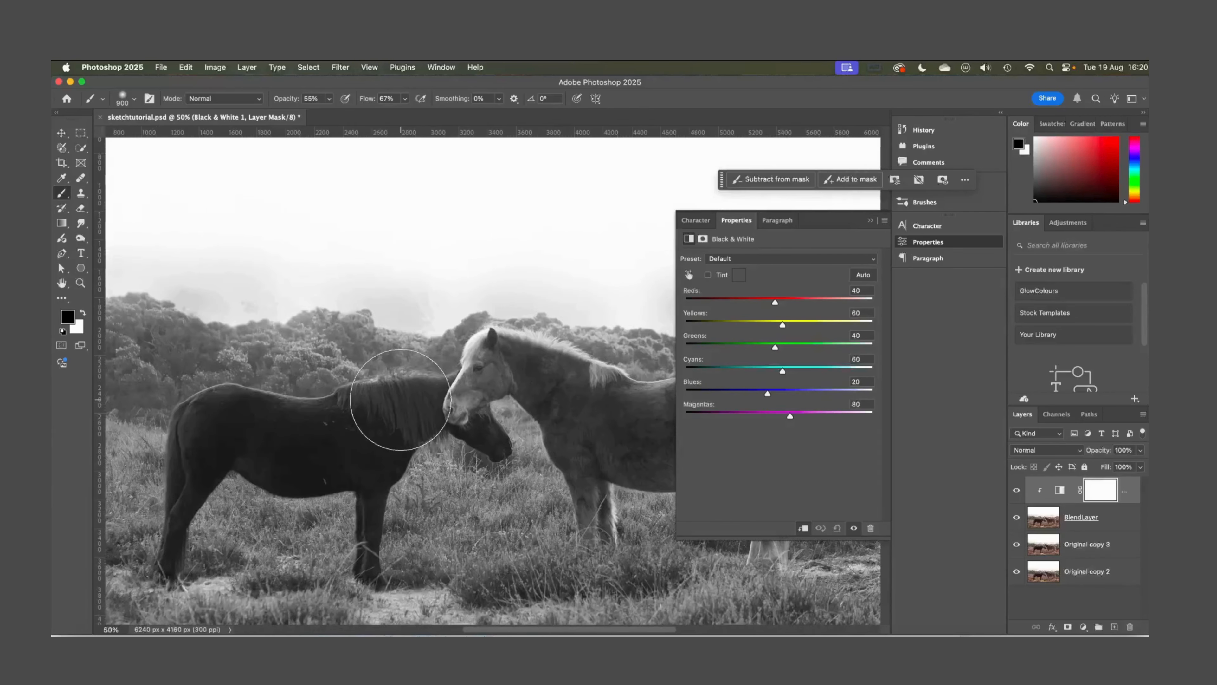
left_click_drag(775, 350, 823, 331)
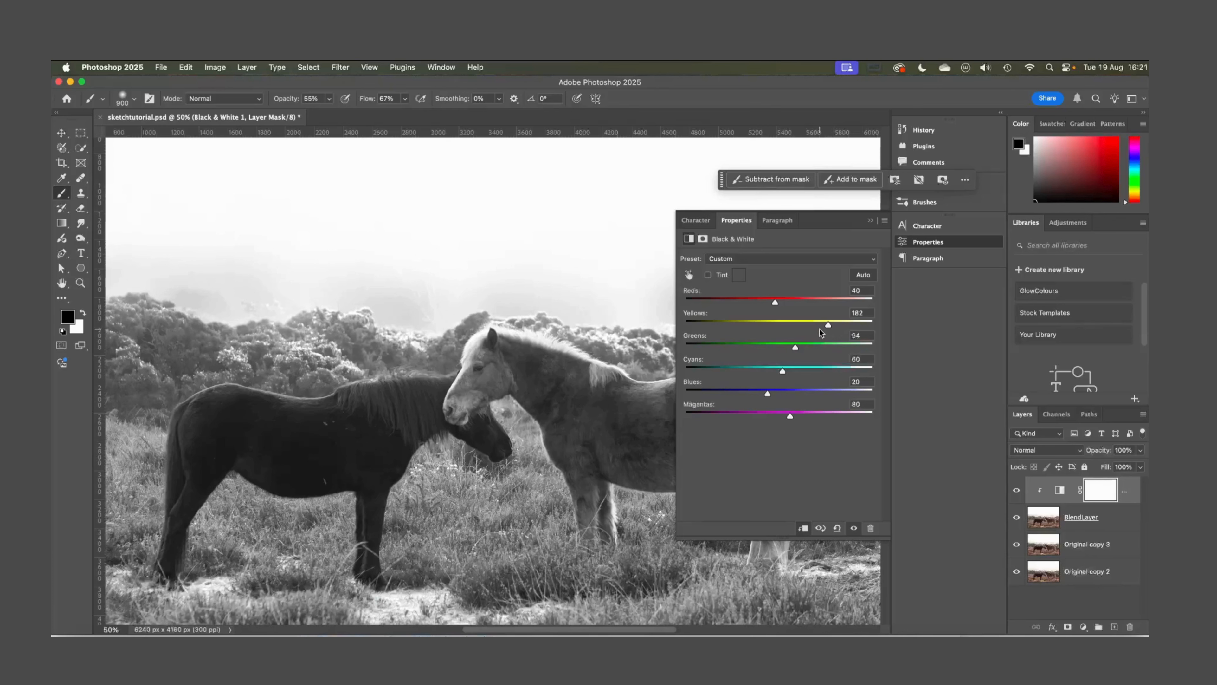
key("super+z")
left_click_drag(767, 305, 802, 310)
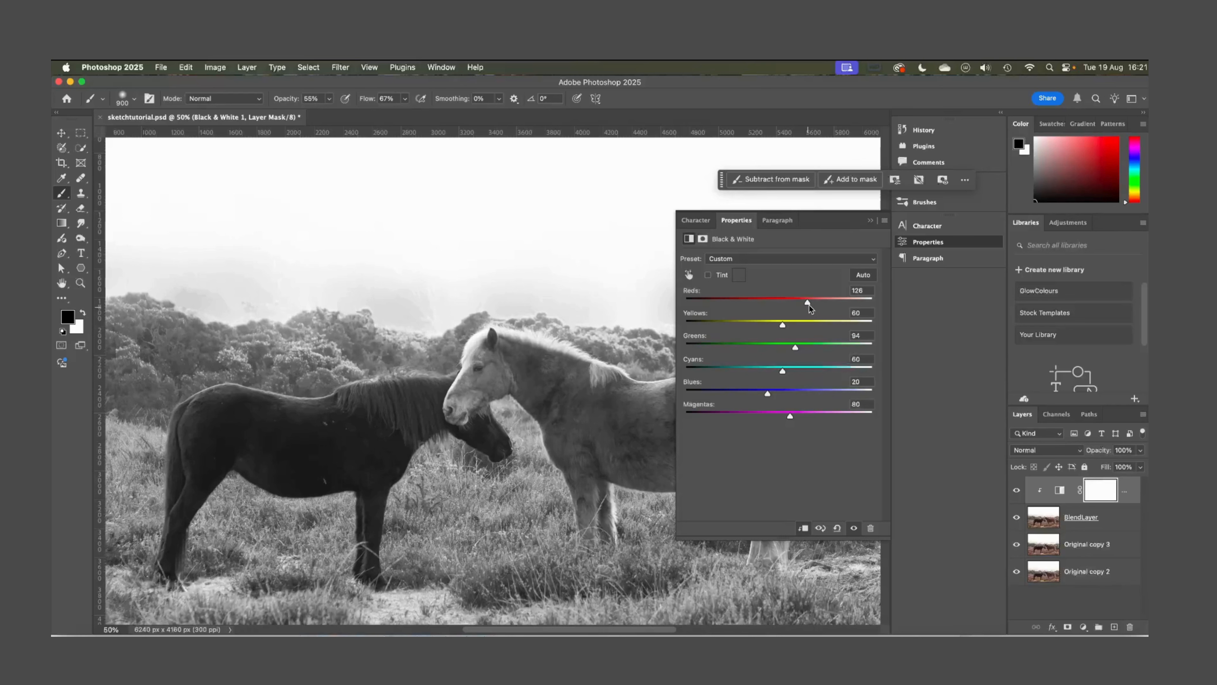
left_click(870, 222)
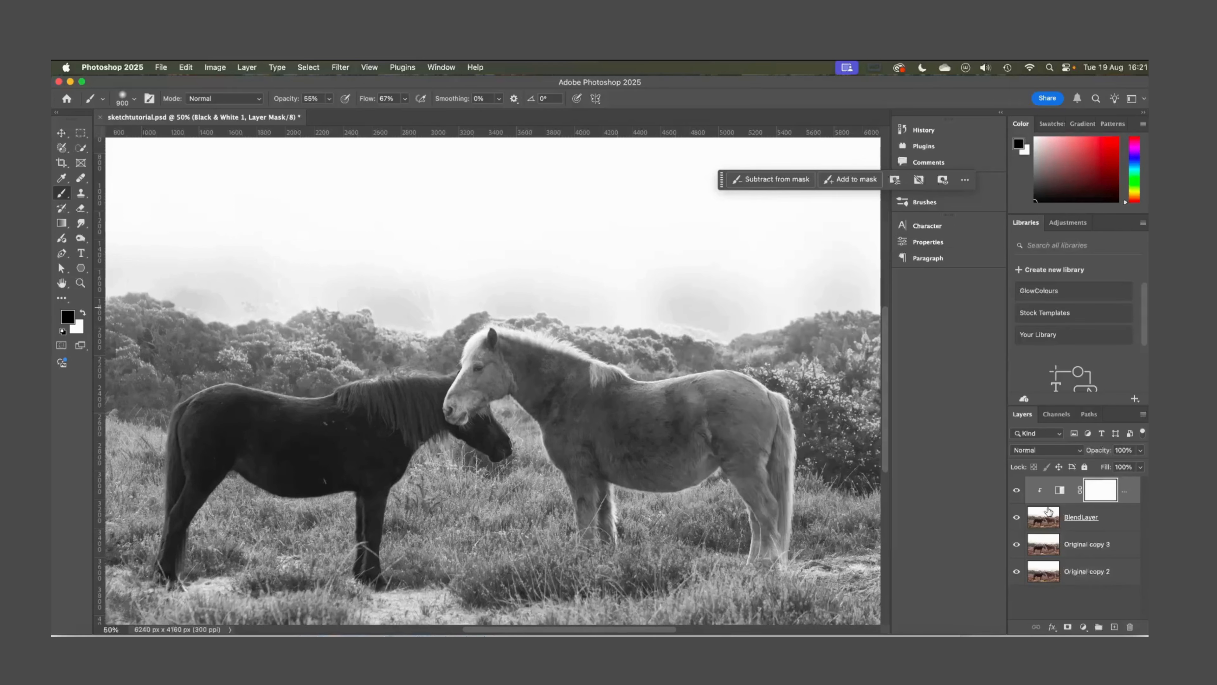
Convert BlendLayer to a smart object
left_click(1098, 517)
right_click(1100, 517)
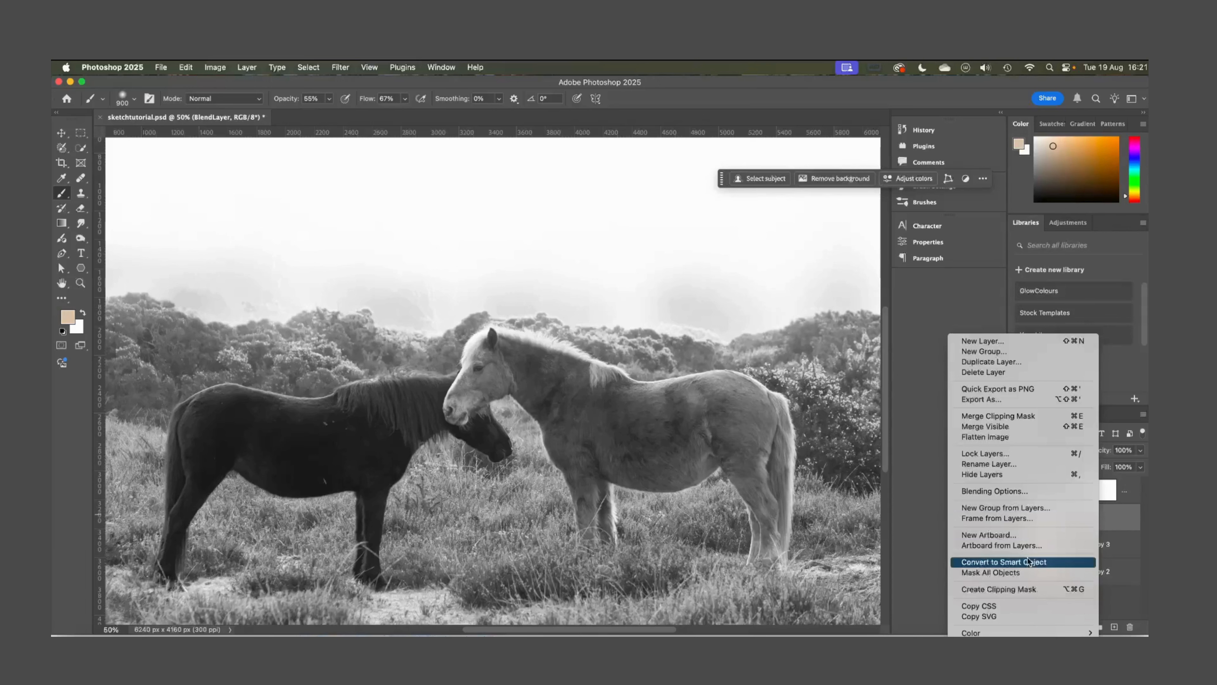
left_click(1004, 562)
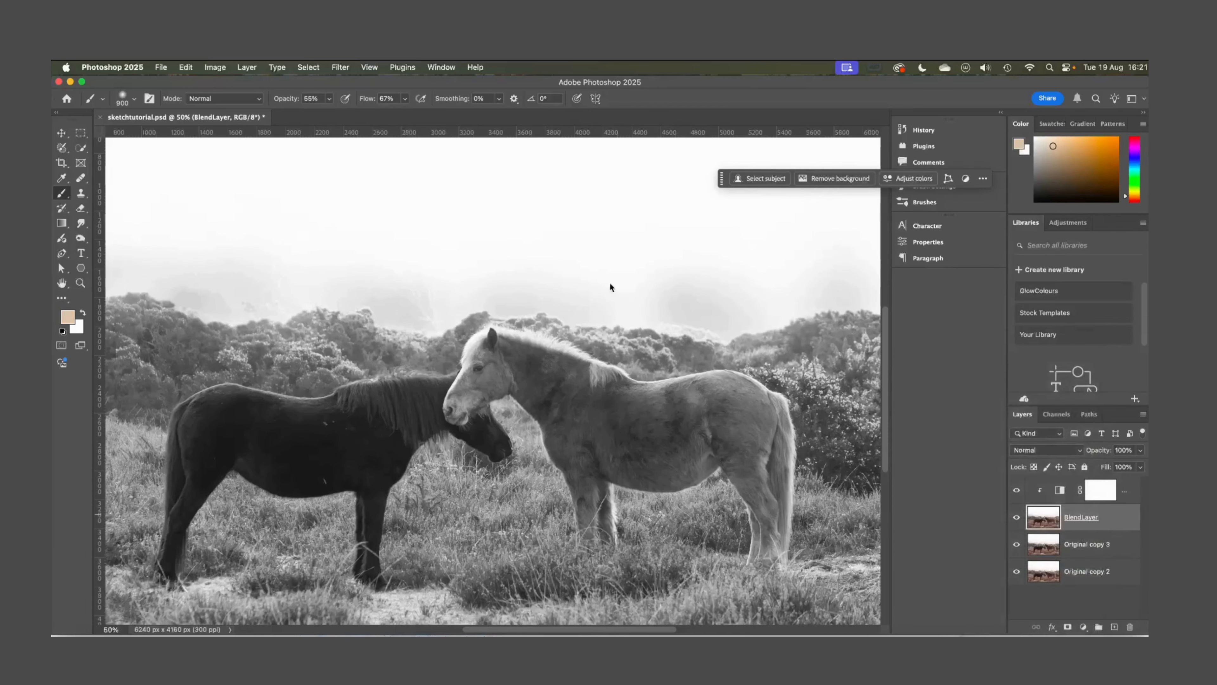
left_click(340, 67)
mouse_move(380, 254)
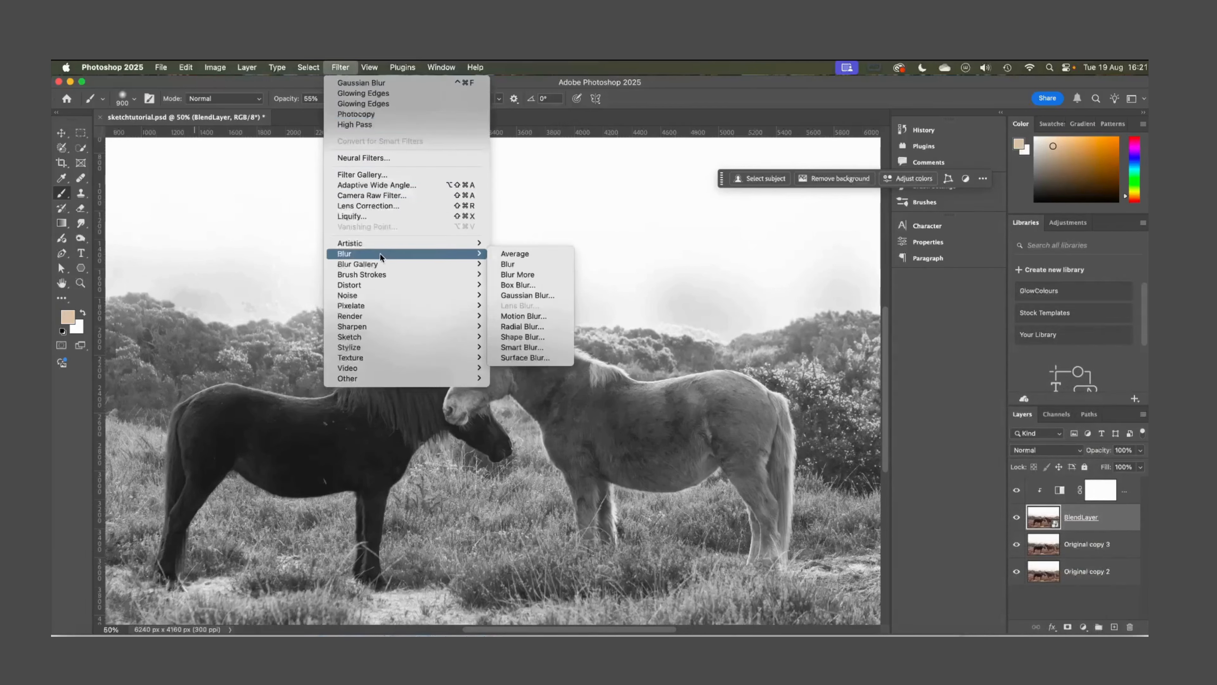
left_click(516, 294)
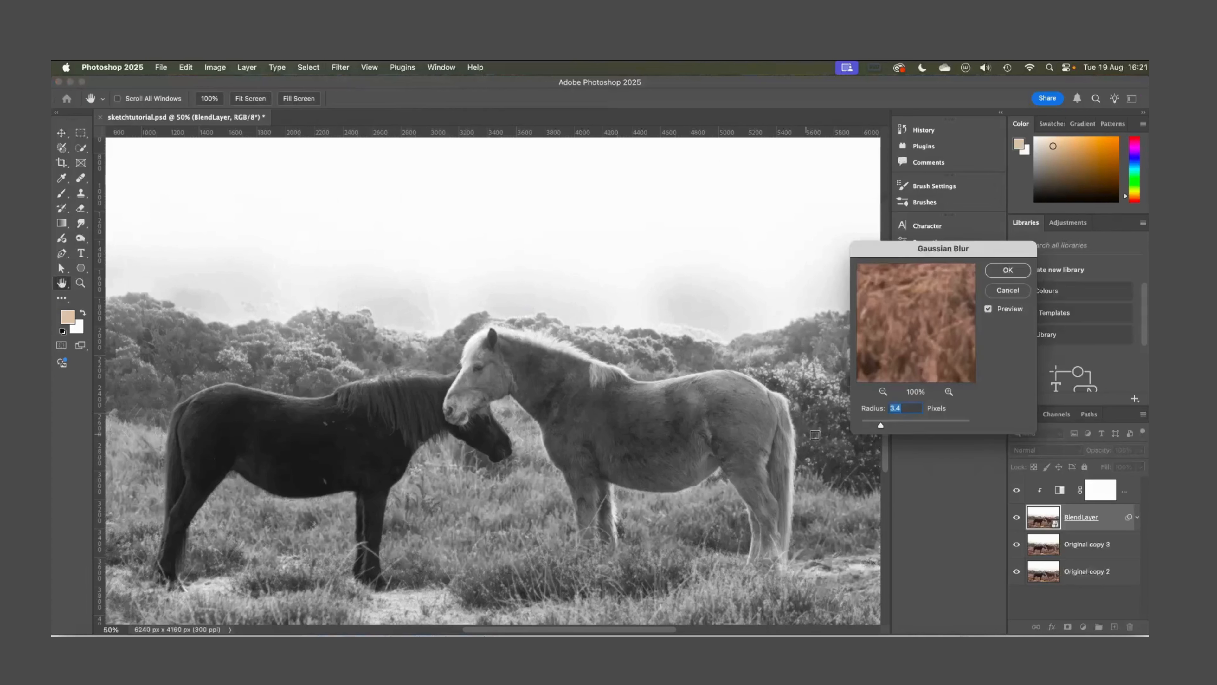
key("Return")
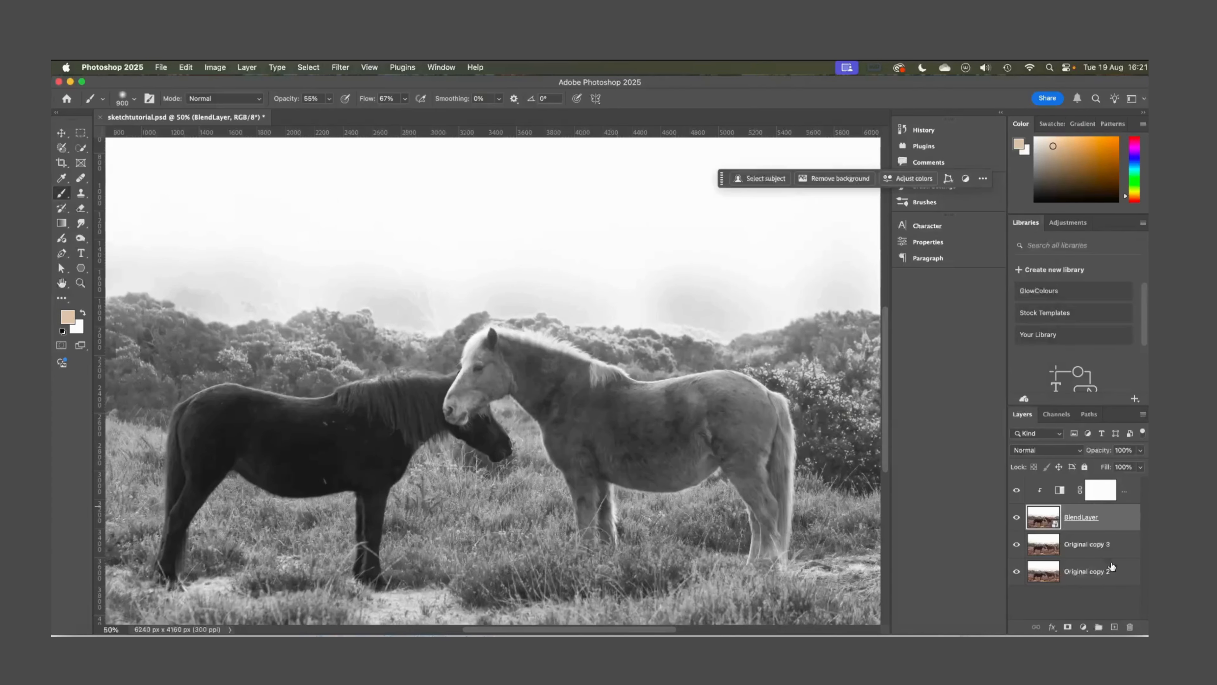
Invert the BlendLayer smart object and set its blend mode to Color Dodge
key("super+i")
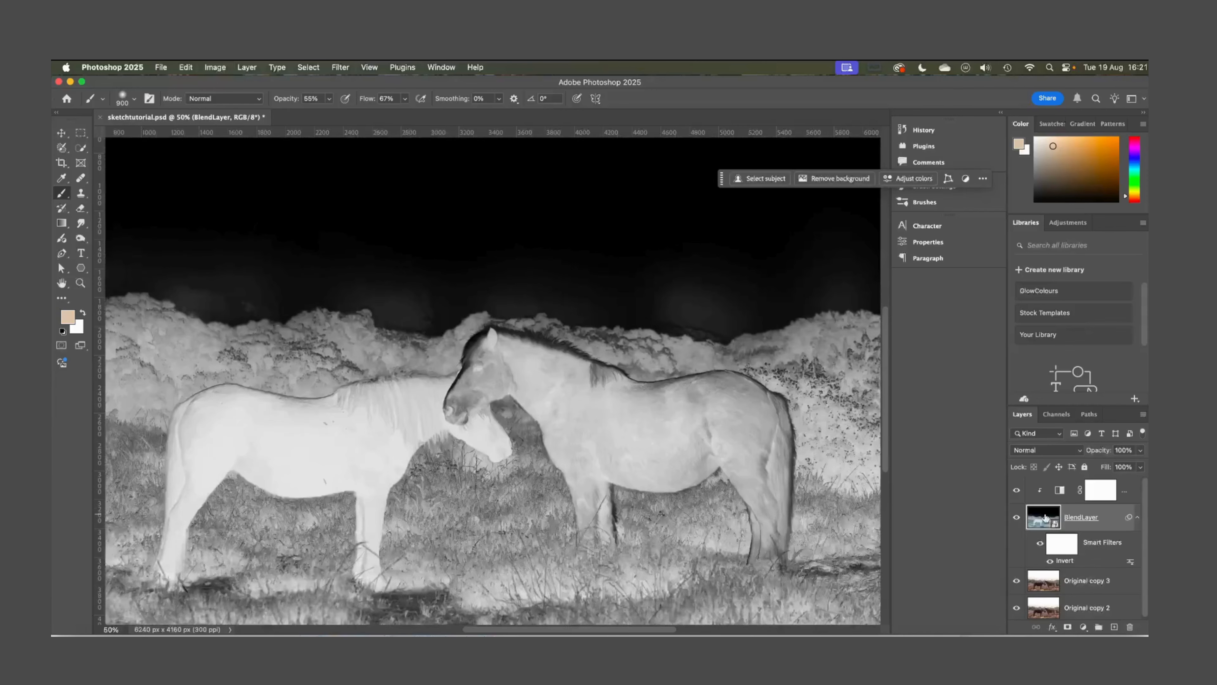
left_click(1040, 451)
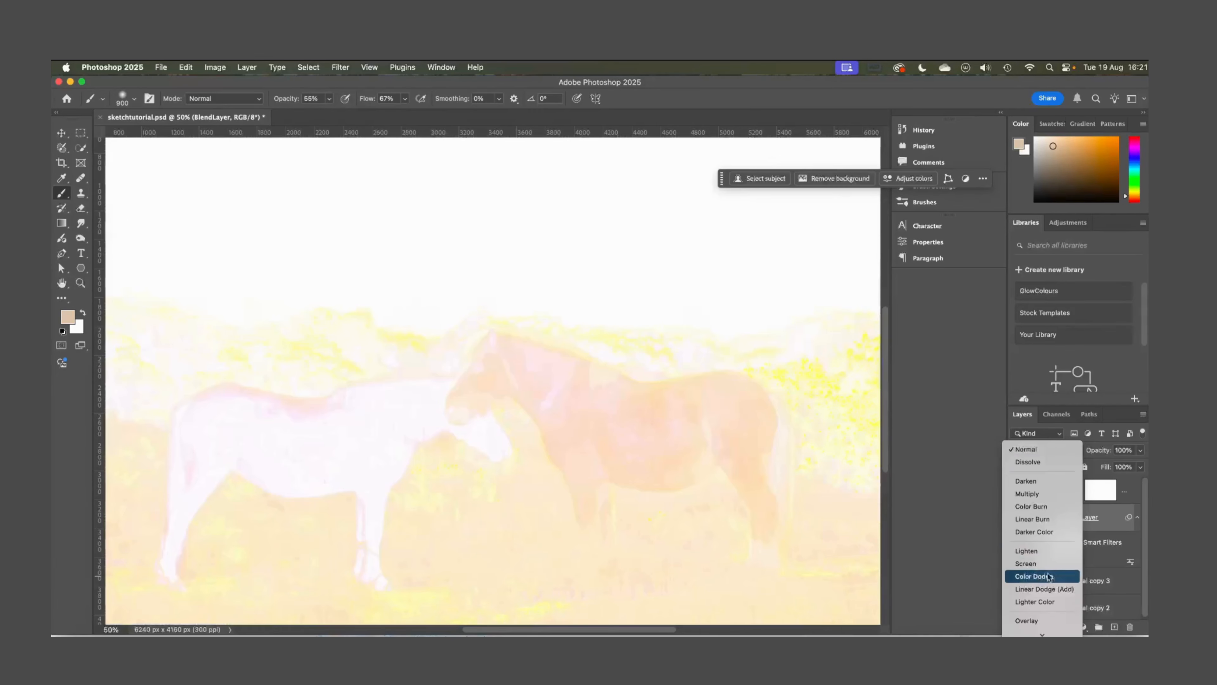
left_click(1045, 576)
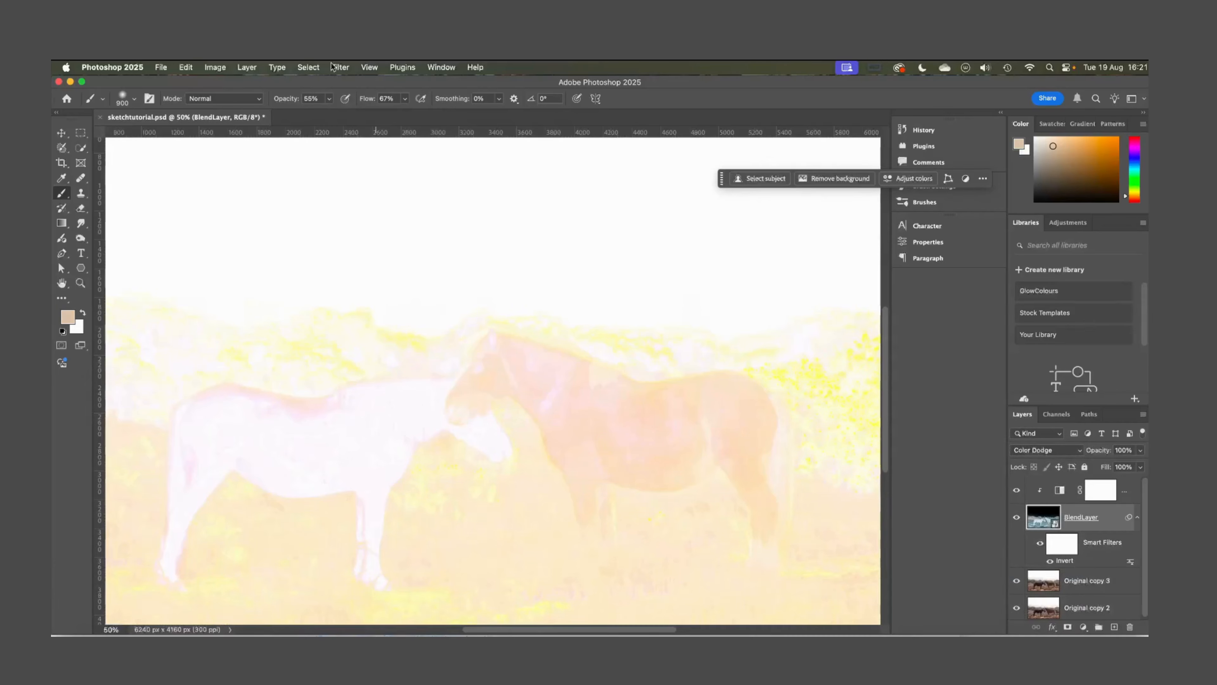
Apply a Gaussian Blur smart filter with a radius of 14.8 pixels to BlendLayer
left_click(341, 67)
mouse_move(384, 254)
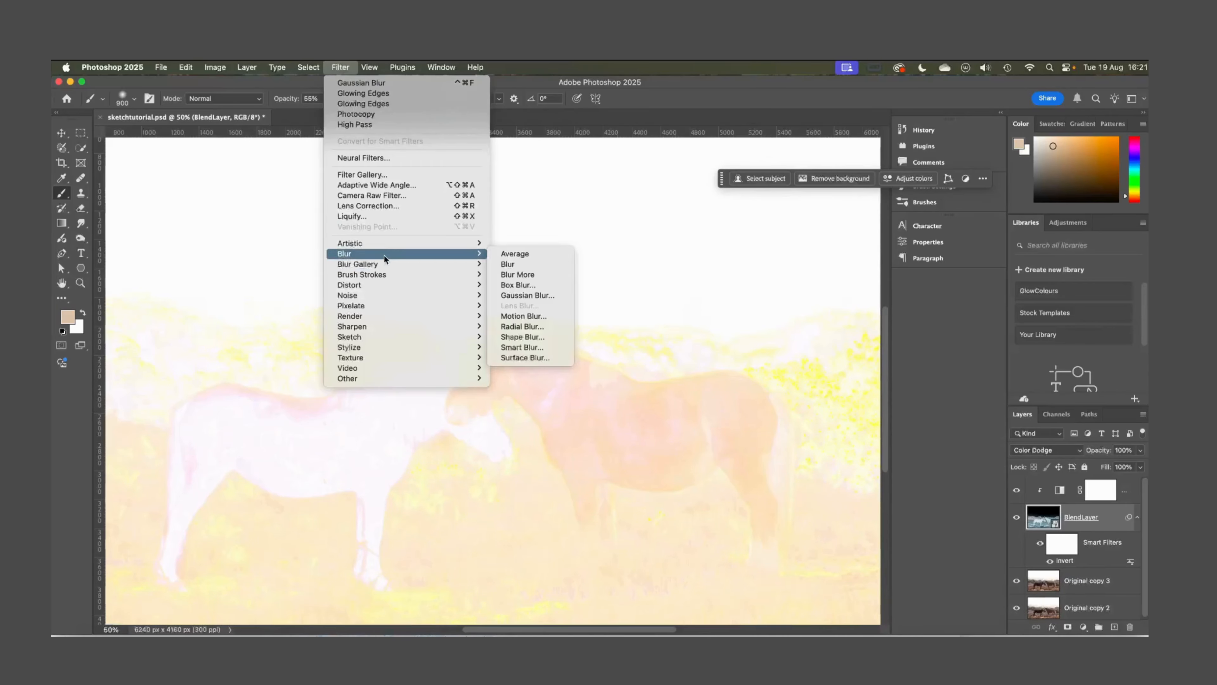
left_click(518, 295)
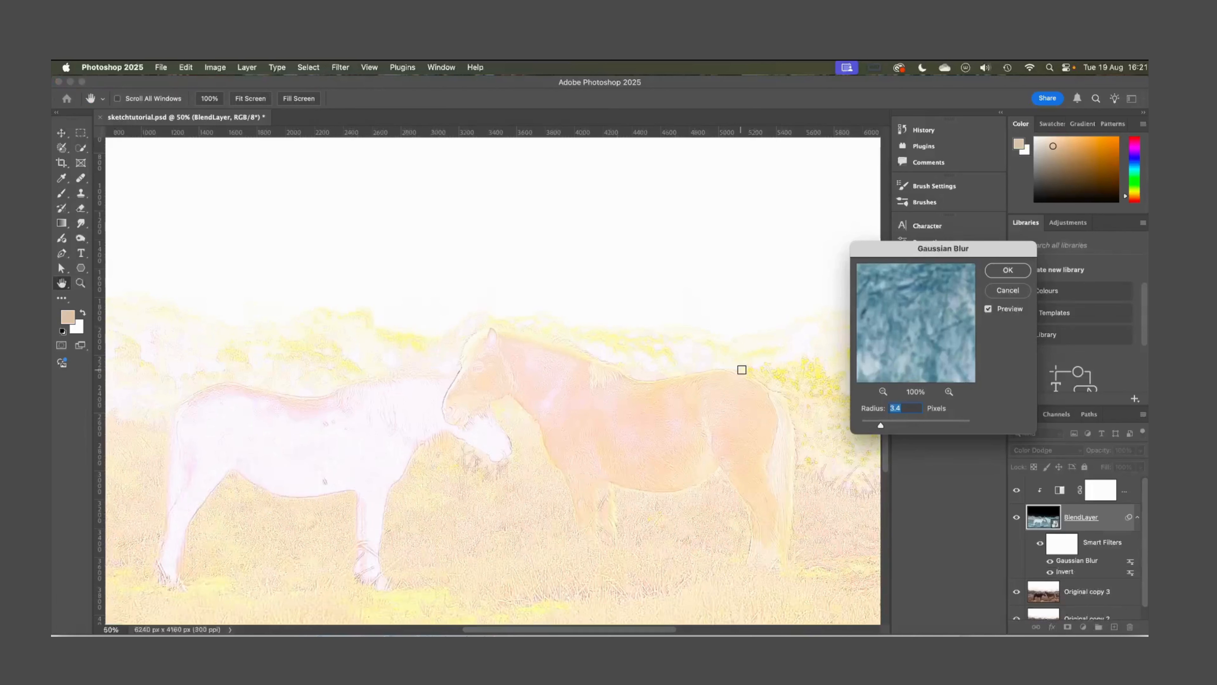
left_click_drag(883, 428, 907, 427)
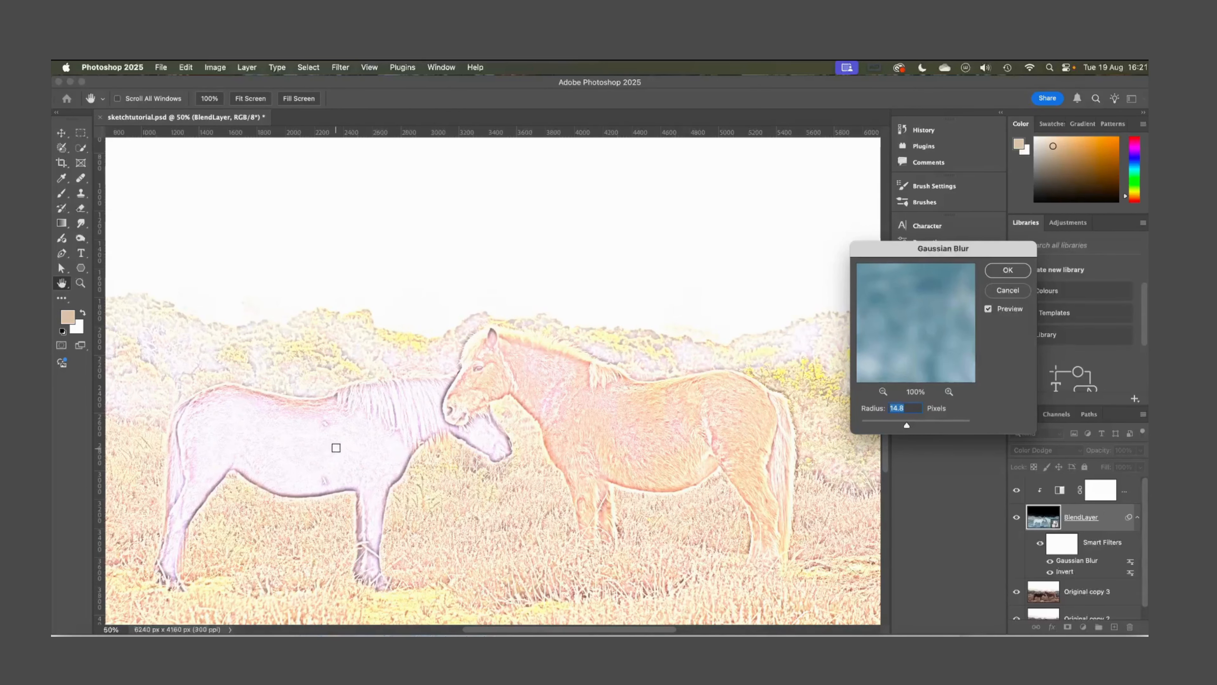
left_click(1008, 270)
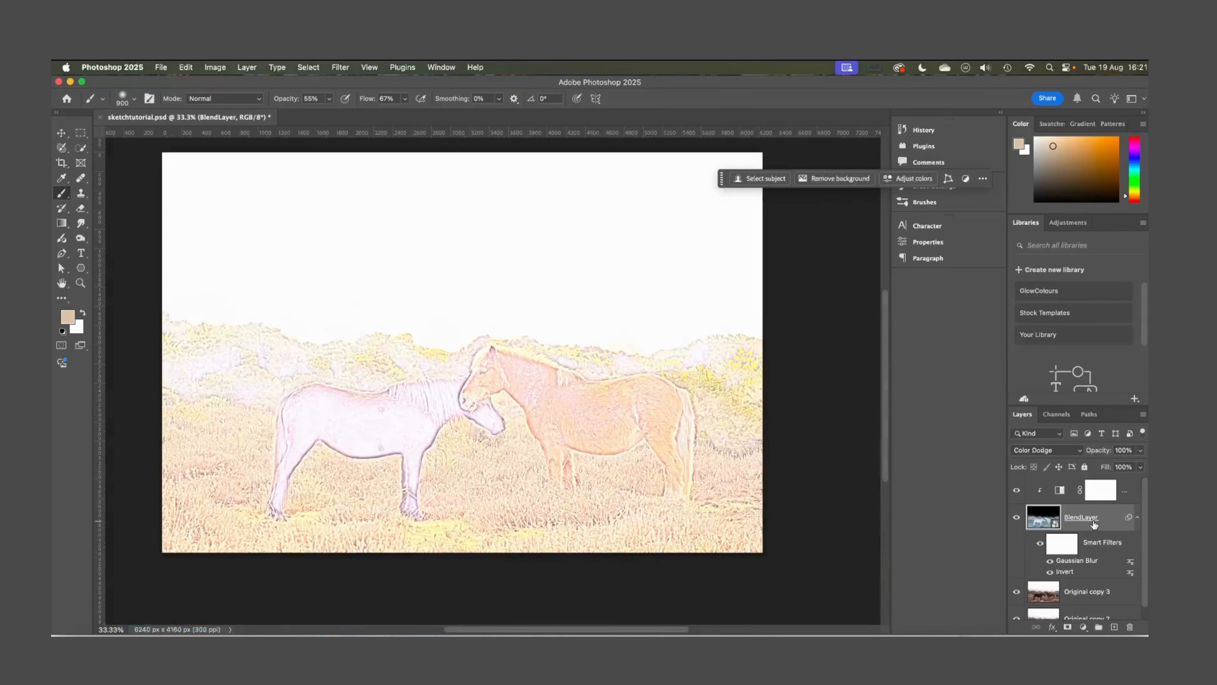
Add a second, unclipped Black & White adjustment layer above the clipped one
left_click(1060, 491)
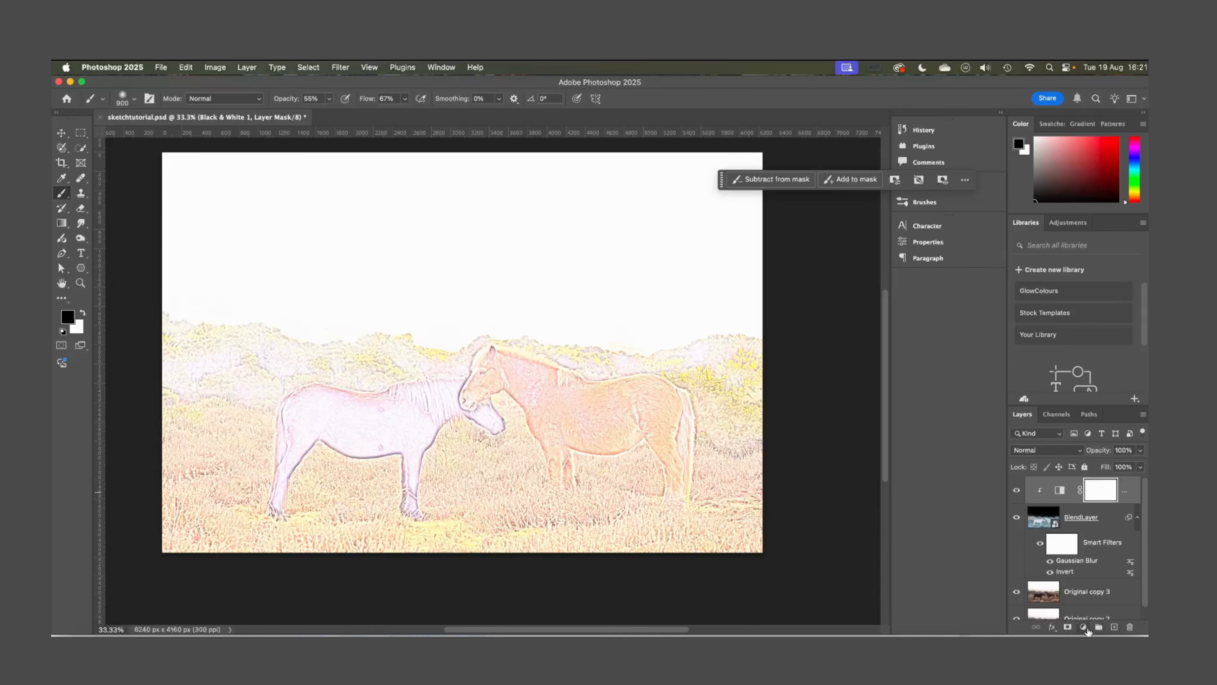
left_click(1084, 626)
left_click(1101, 591)
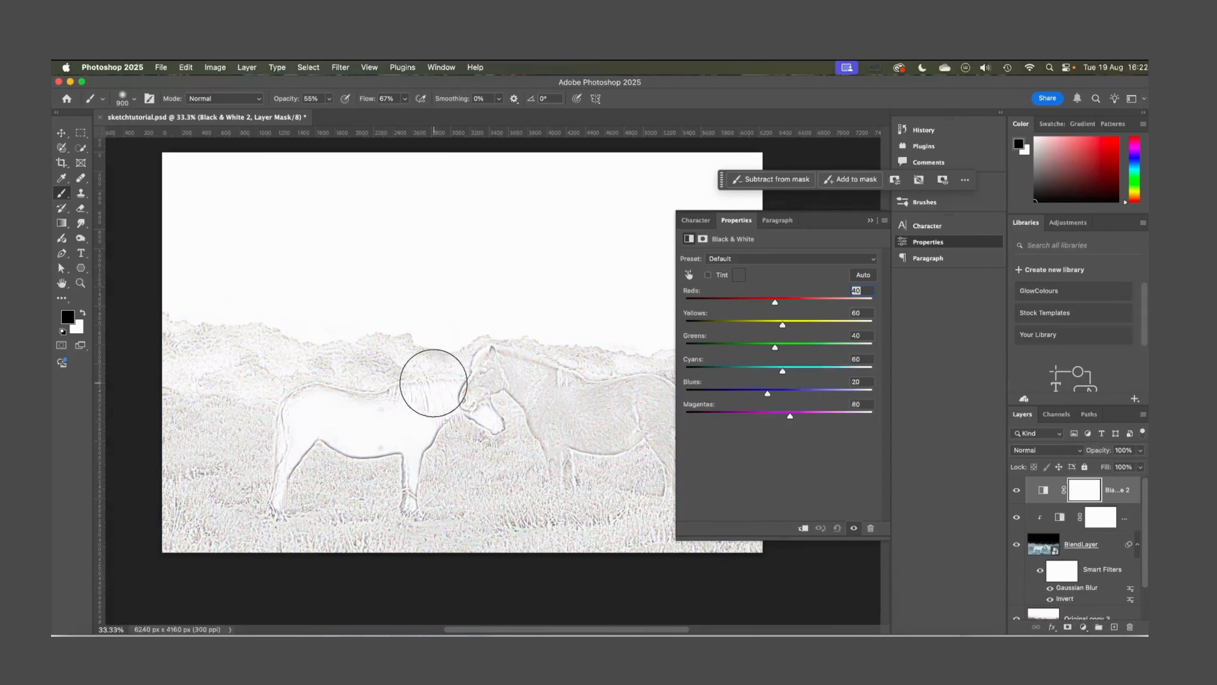
scroll(442, 381, "right", 3)
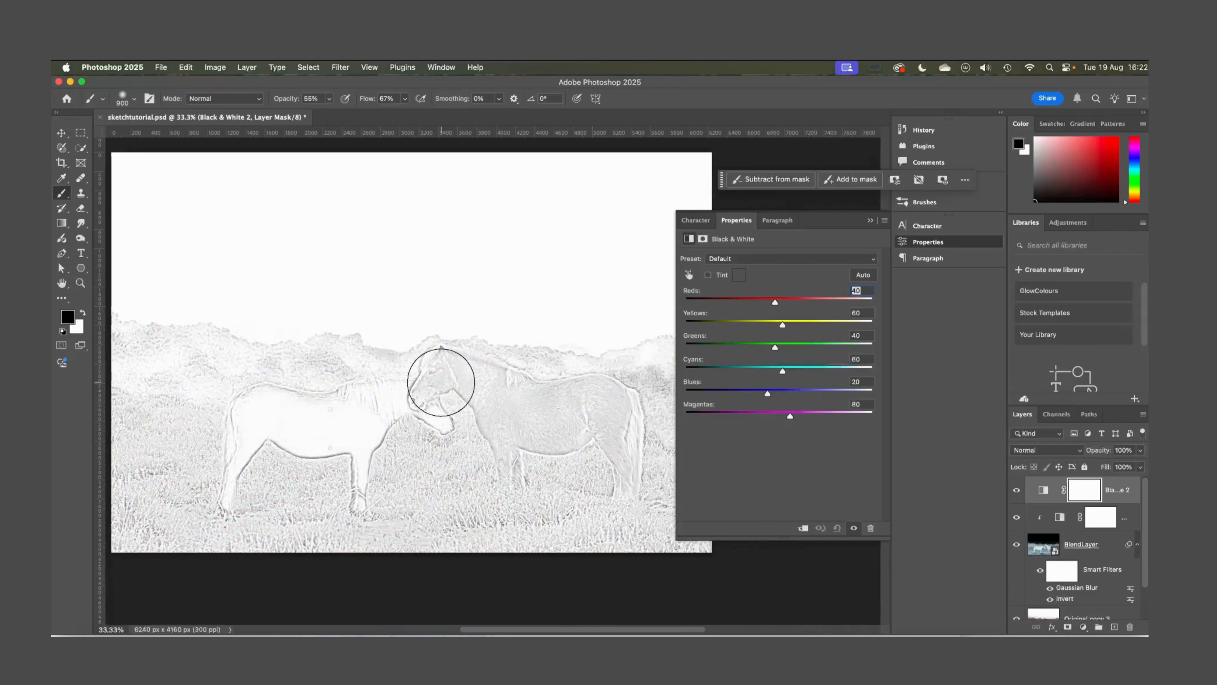
Compare the image with and without the top Black & White layer, and set its Reds to about -68 and Yellows to 152
left_click(1017, 490)
left_click(1017, 490)
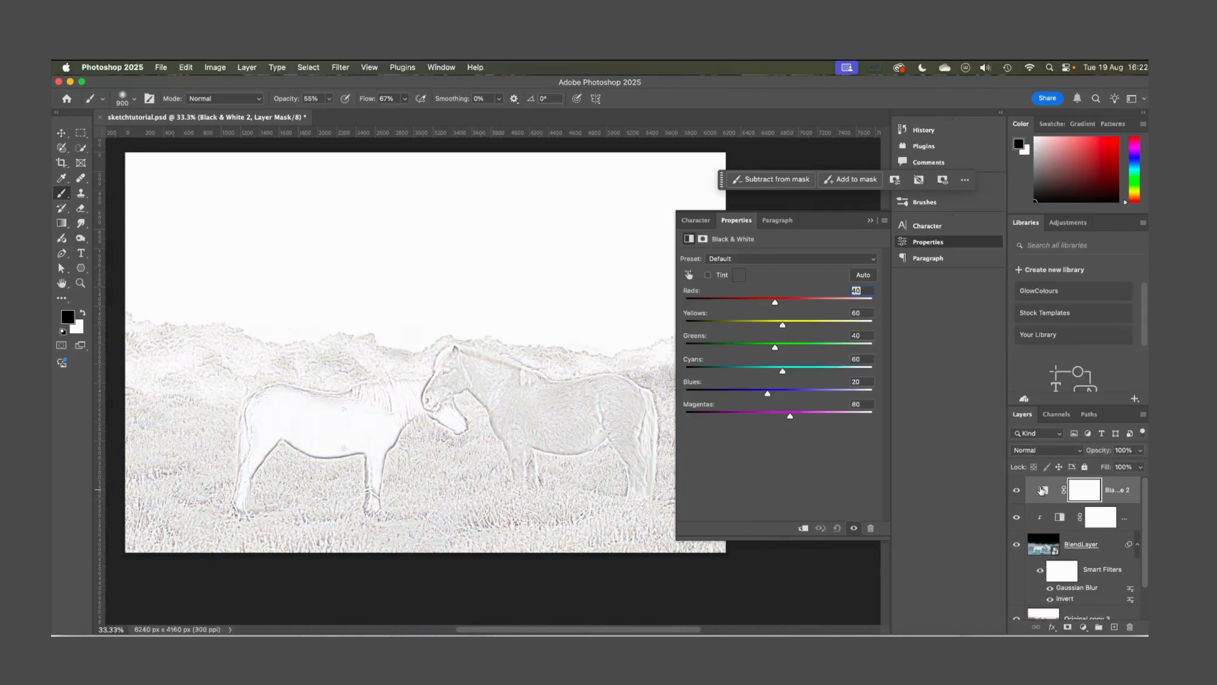
left_click(1043, 490)
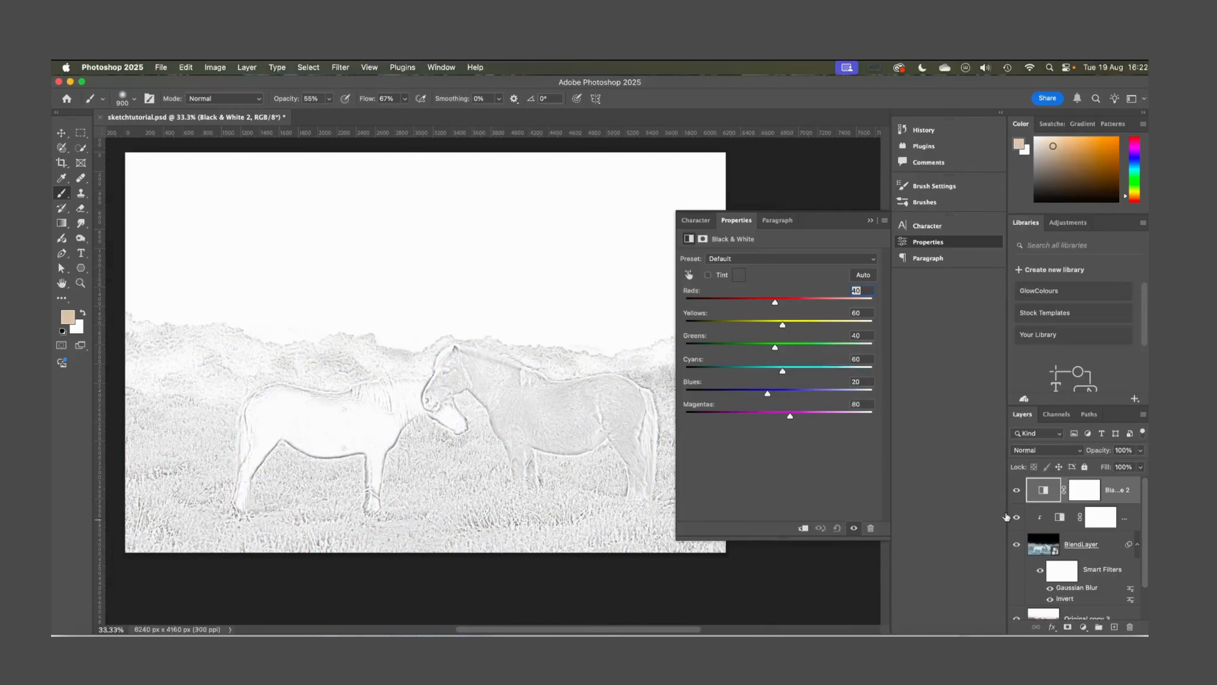
left_click(1016, 491)
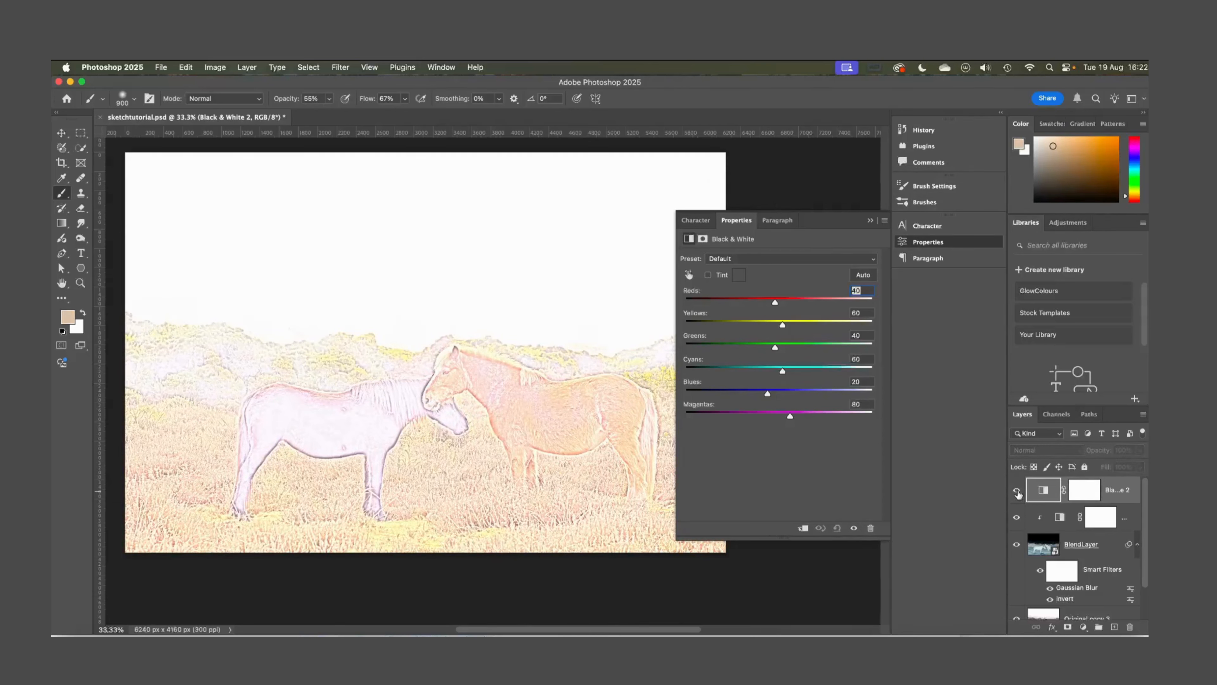
left_click(1017, 491)
mouse_move(771, 304)
left_mouse_down()
mouse_move(712, 304)
mouse_move(741, 302)
mouse_move(753, 321)
mouse_move(739, 322)
mouse_move(817, 325)
left_mouse_up()
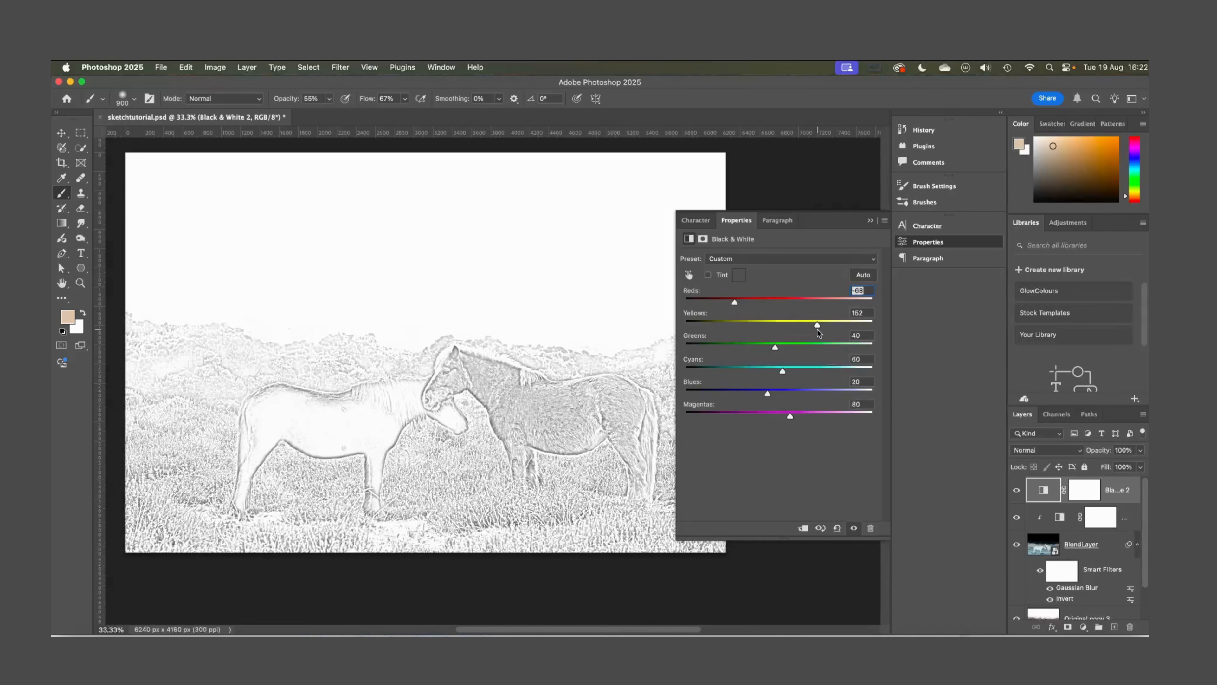
left_click(870, 221)
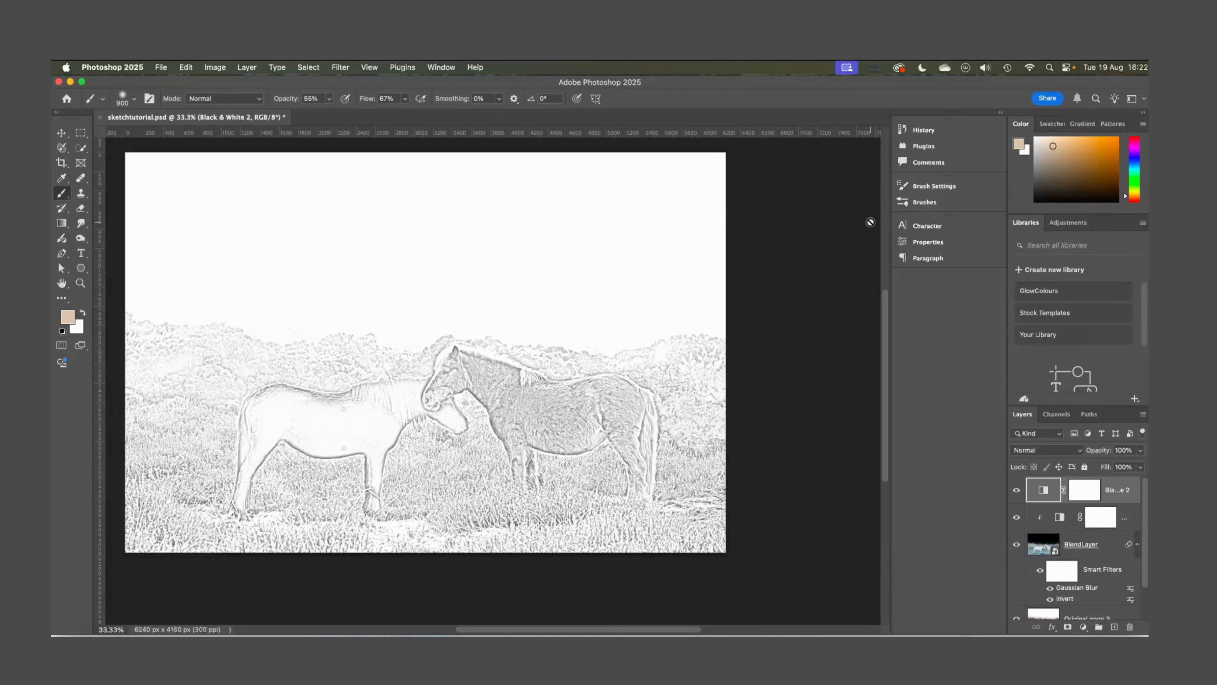
Add a Levels adjustment layer directly above the clipped Black & White layer
left_click(1059, 514)
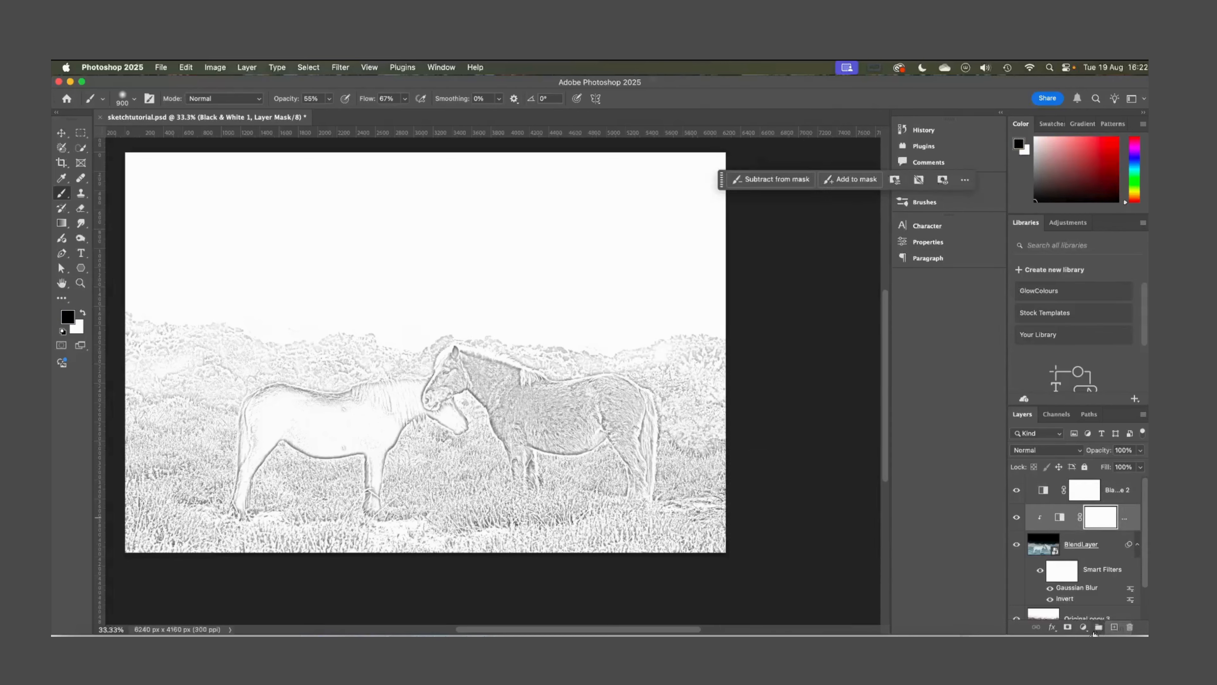
left_click(1083, 626)
left_click(1090, 511)
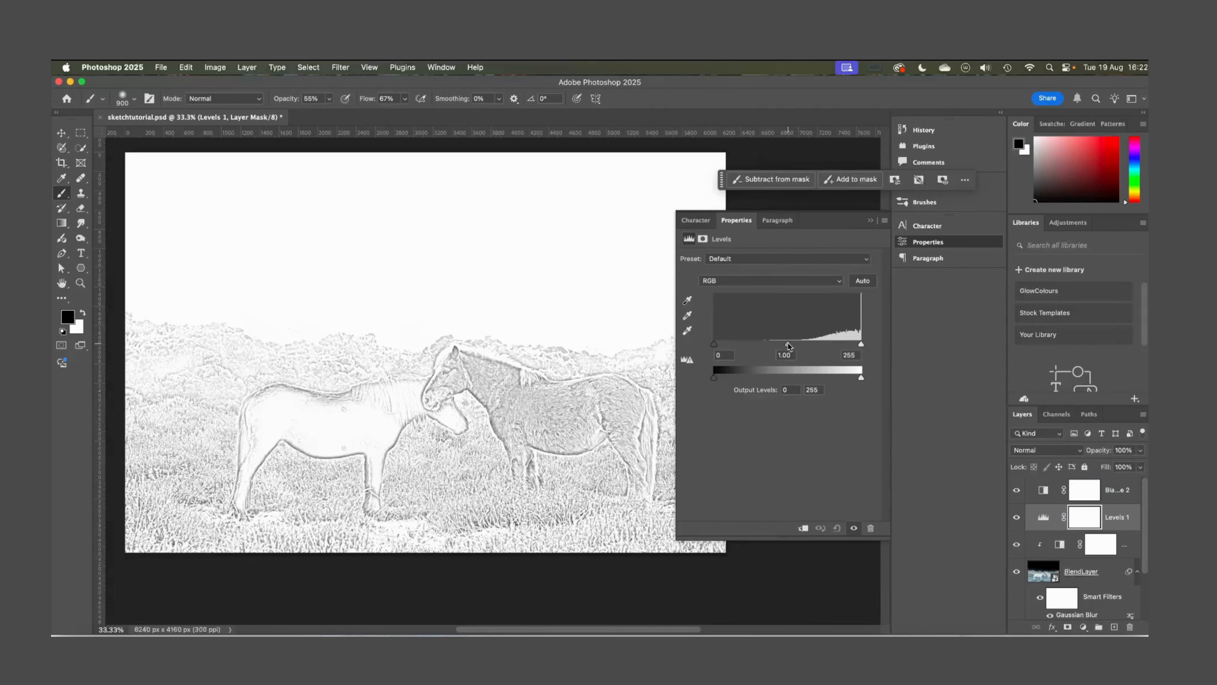
Darken the sketch lines with the Levels adjustment, setting the shadow input to 210 and the midtones to 0.57
left_click_drag(788, 345, 812, 345)
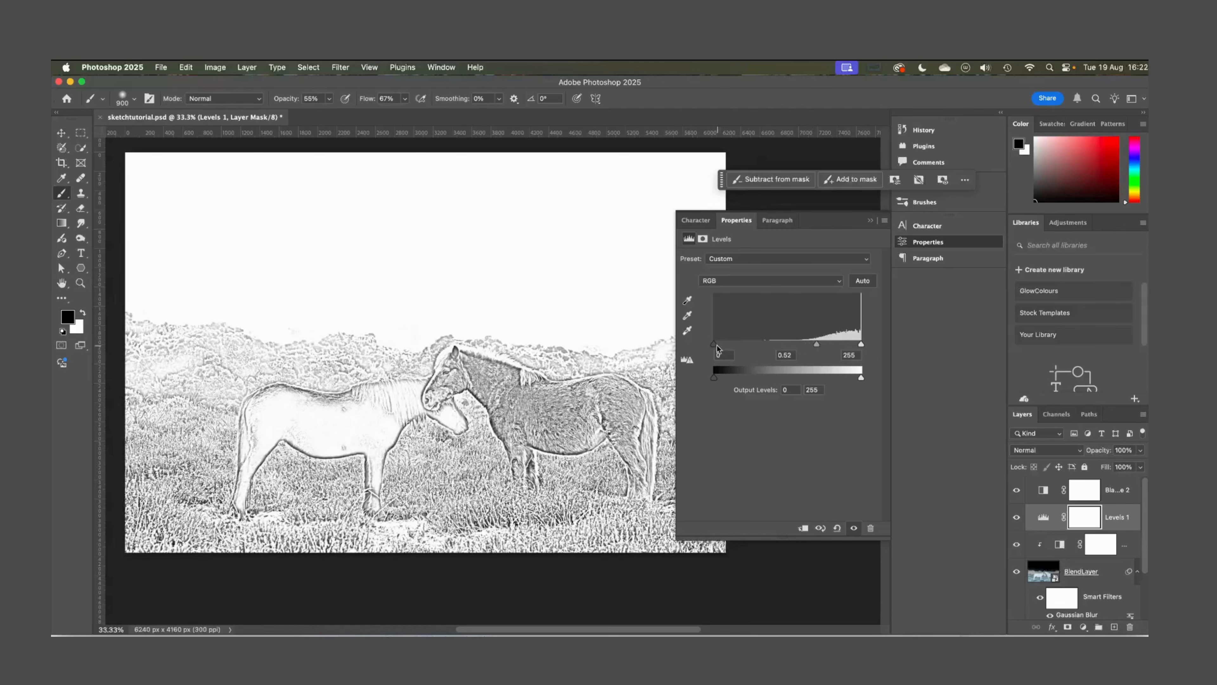
left_click_drag(713, 344, 832, 341)
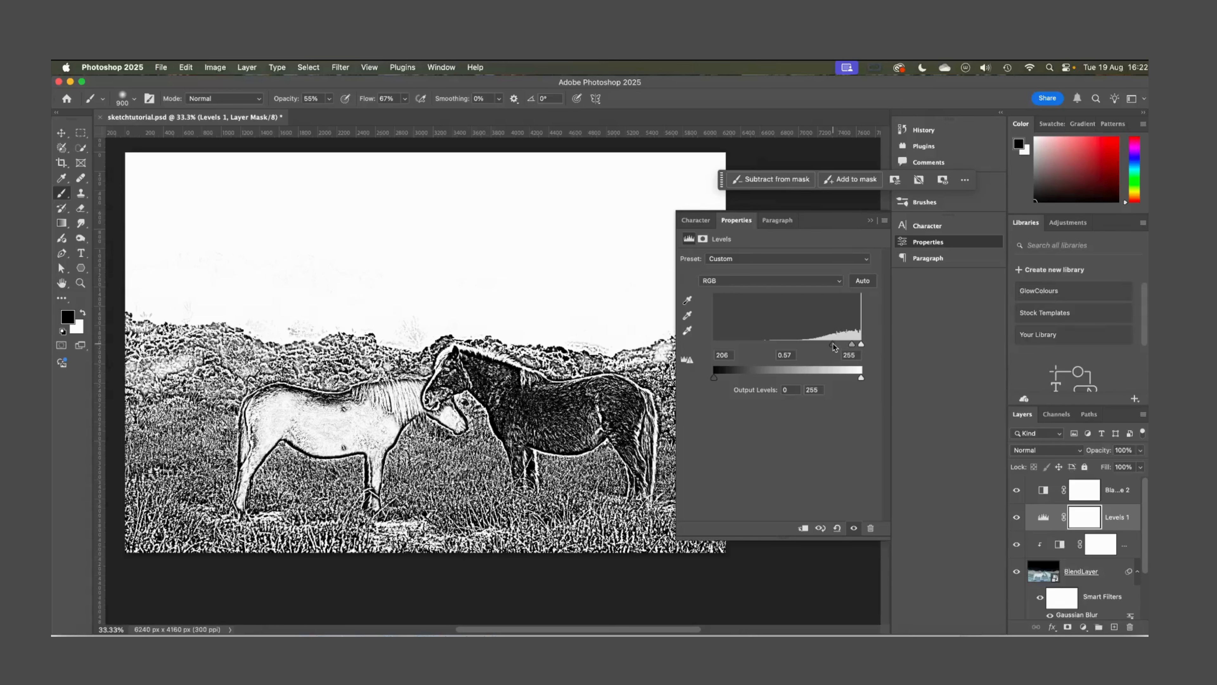
left_click_drag(833, 344, 838, 344)
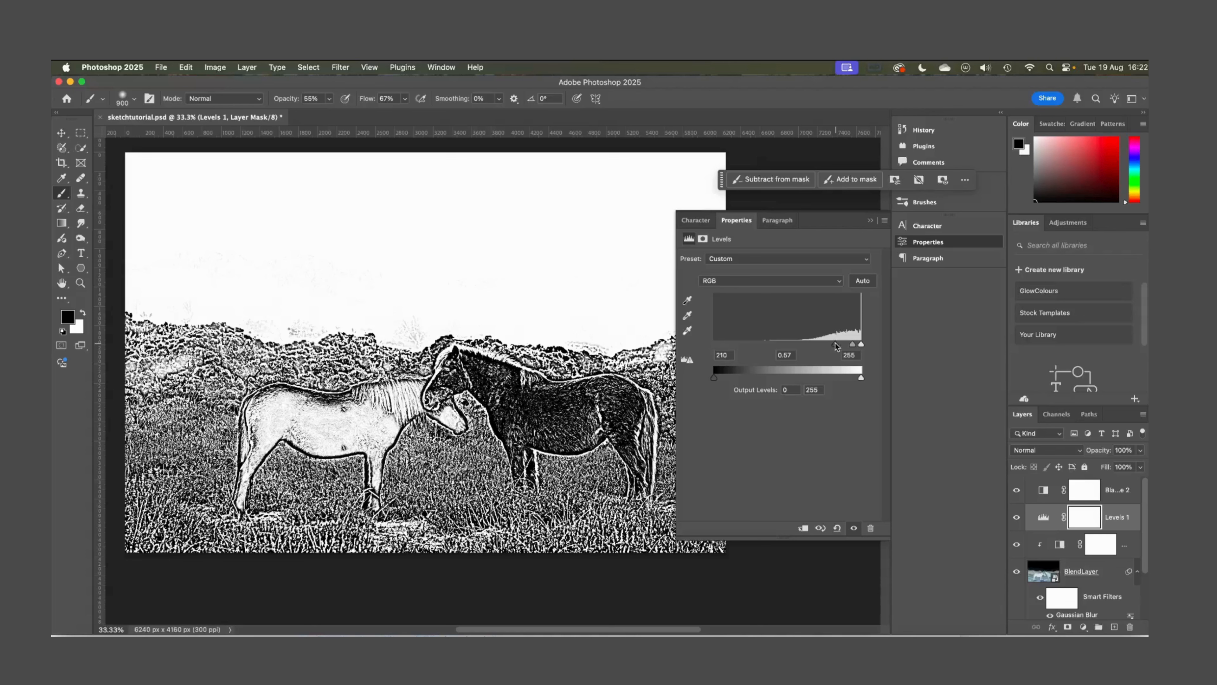
left_click(870, 221)
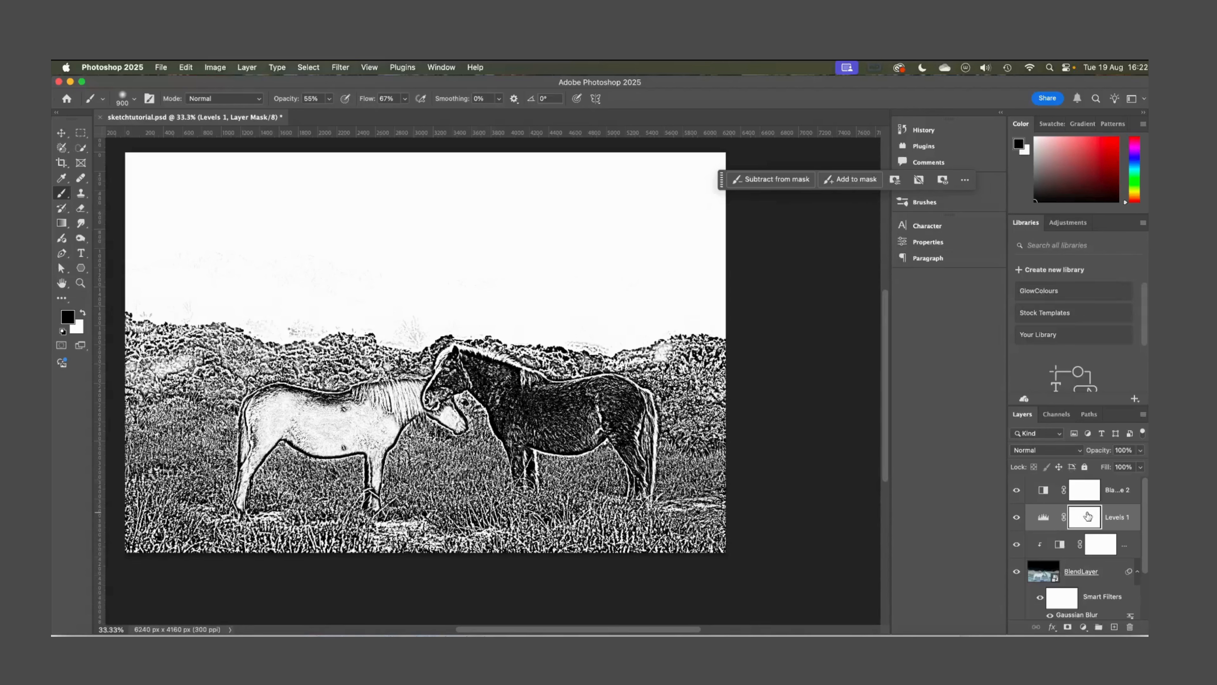
Fill the Levels layer's mask with black and switch to the Brush tool
key("shift+BackSpace")
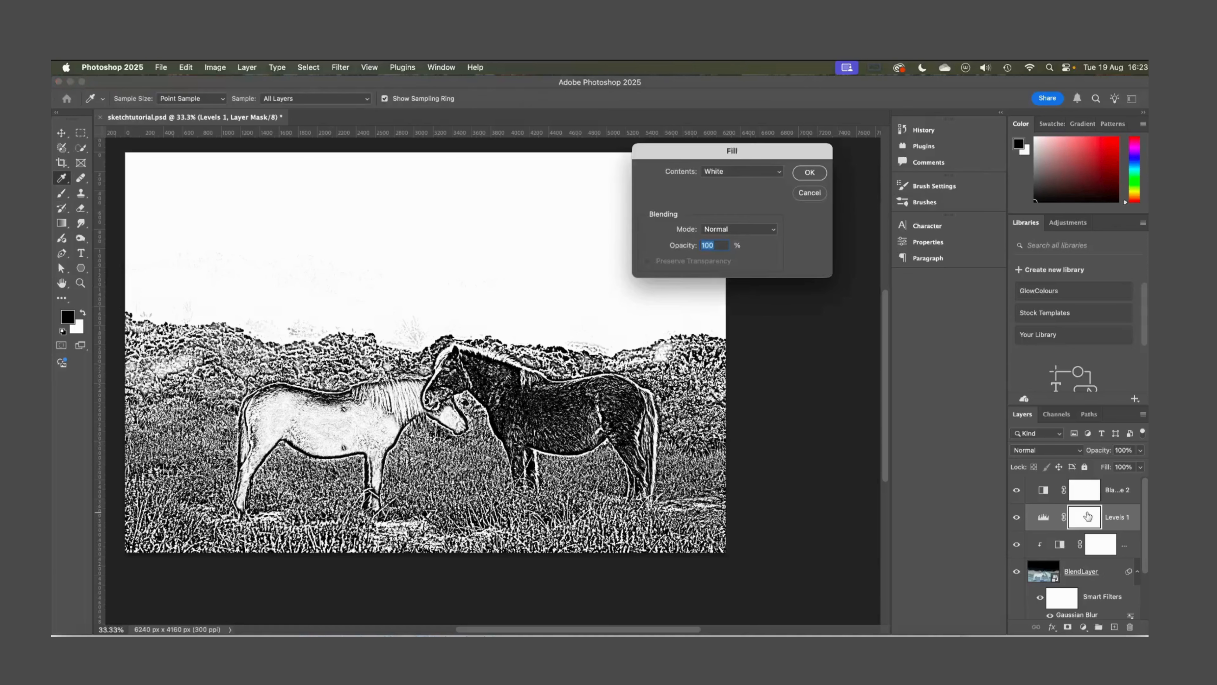
left_click(742, 175)
left_click(718, 144)
left_click(809, 172)
key("b")
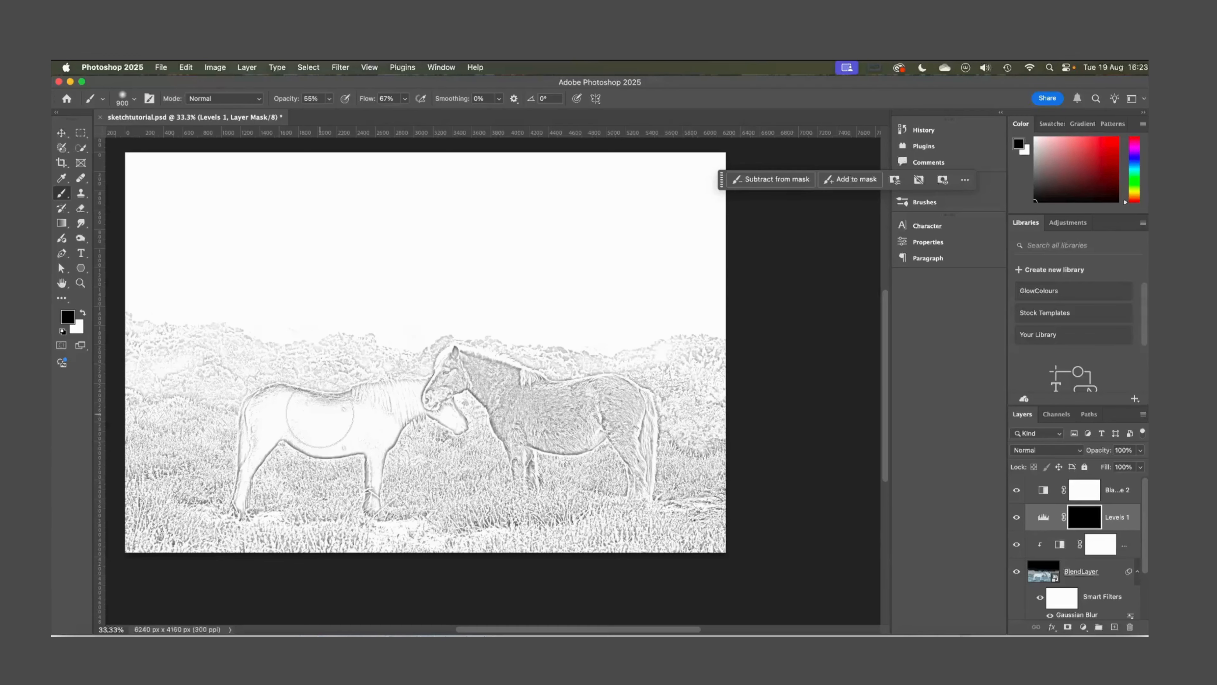
Paint white on the Levels mask over the left horse's body with the 900 px brush at 55% opacity
scroll(325, 425, "left", 2)
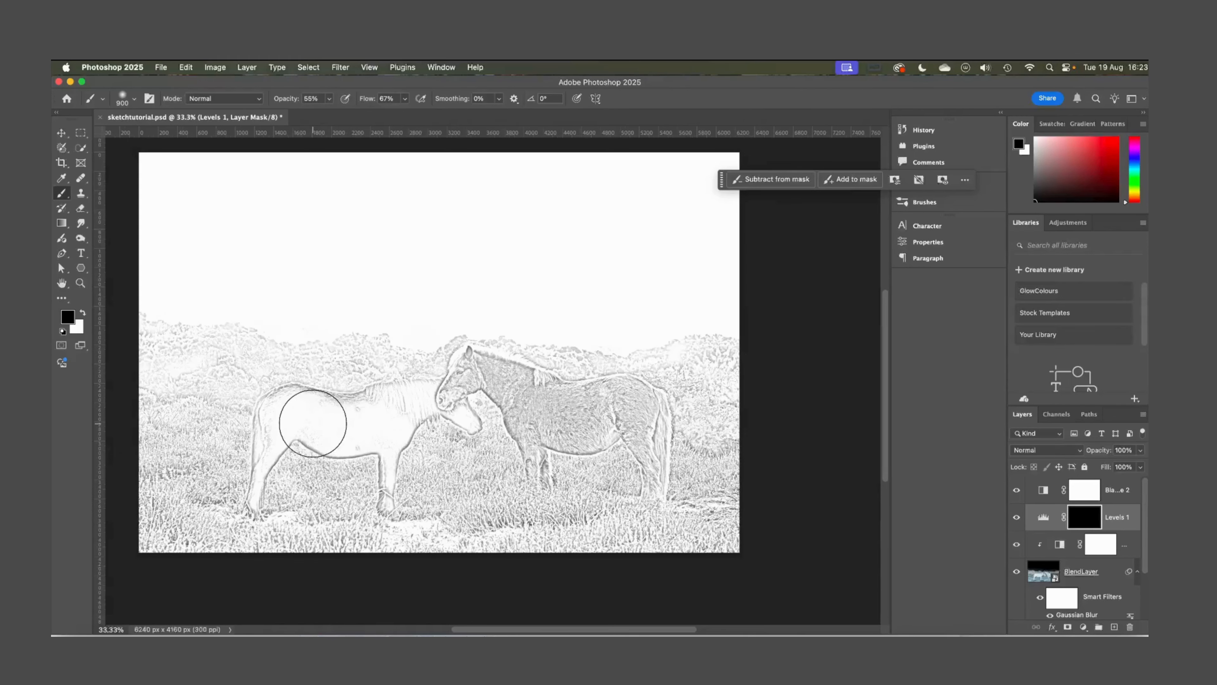
key("x")
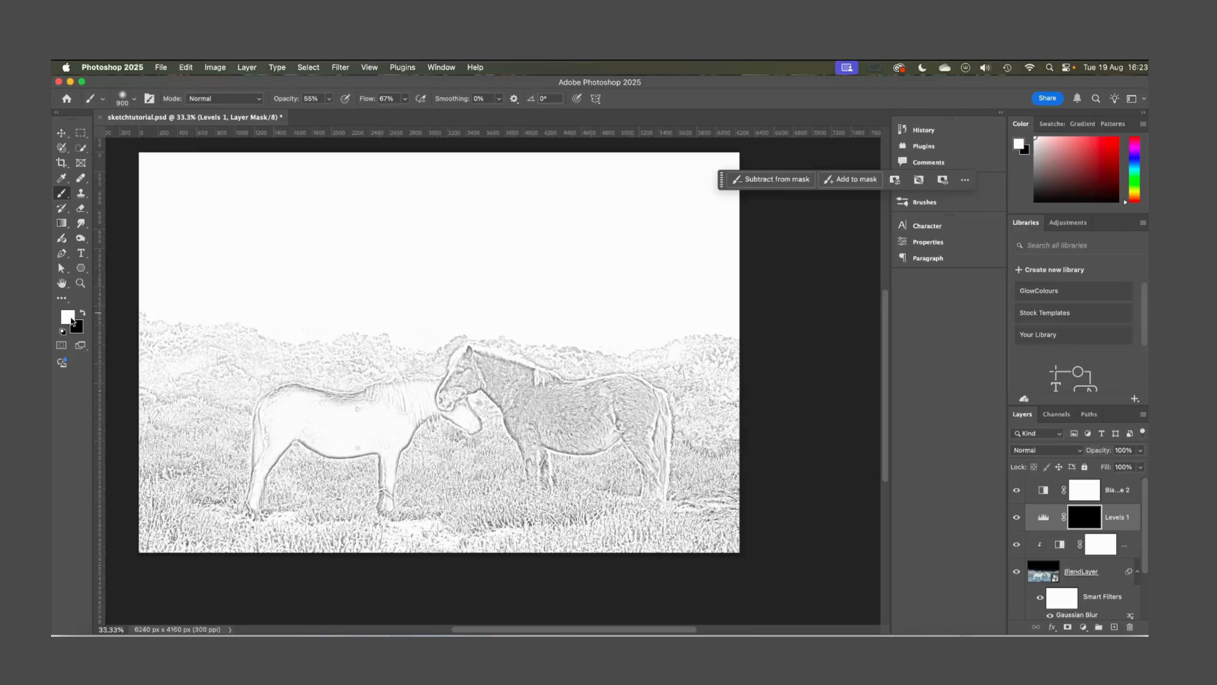
key("x")
key("x")
mouse_move(331, 422)
left_mouse_down()
mouse_move(321, 427)
mouse_move(386, 427)
mouse_move(287, 421)
left_mouse_up()
key("super+z")
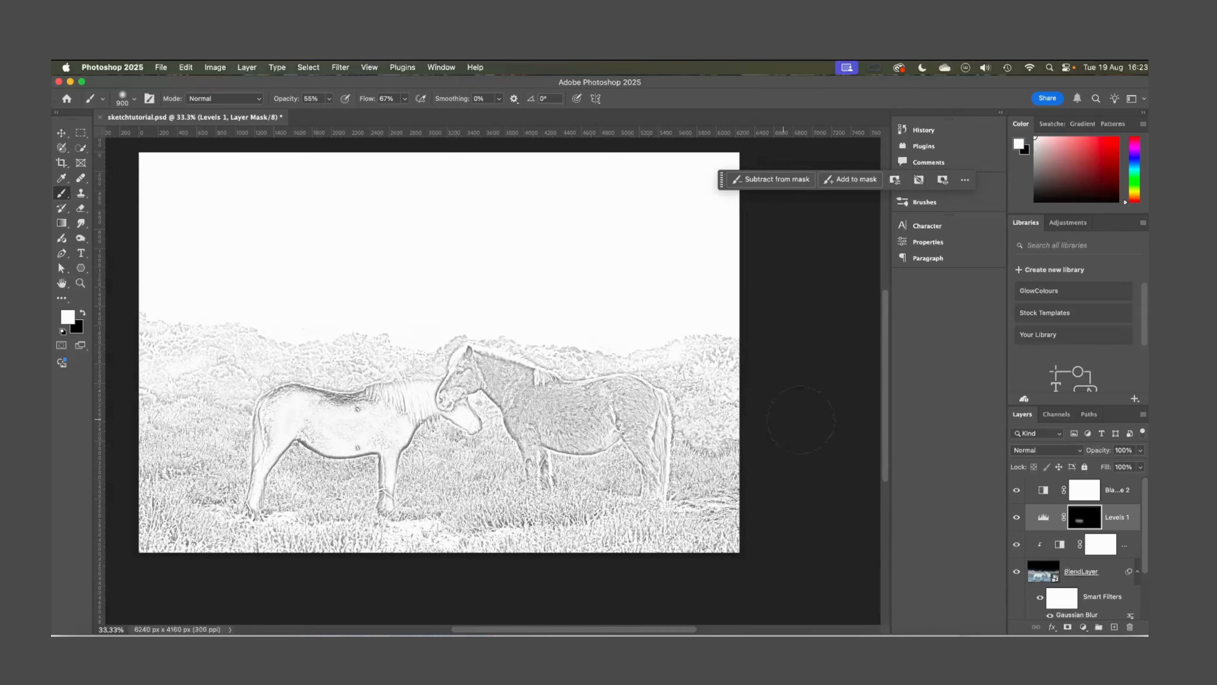
Reduce the brush to 600 px and 24% opacity, and paint black on the mask over the left horse's back
key("bracketleft")
key("bracketleft")
key("bracketleft")
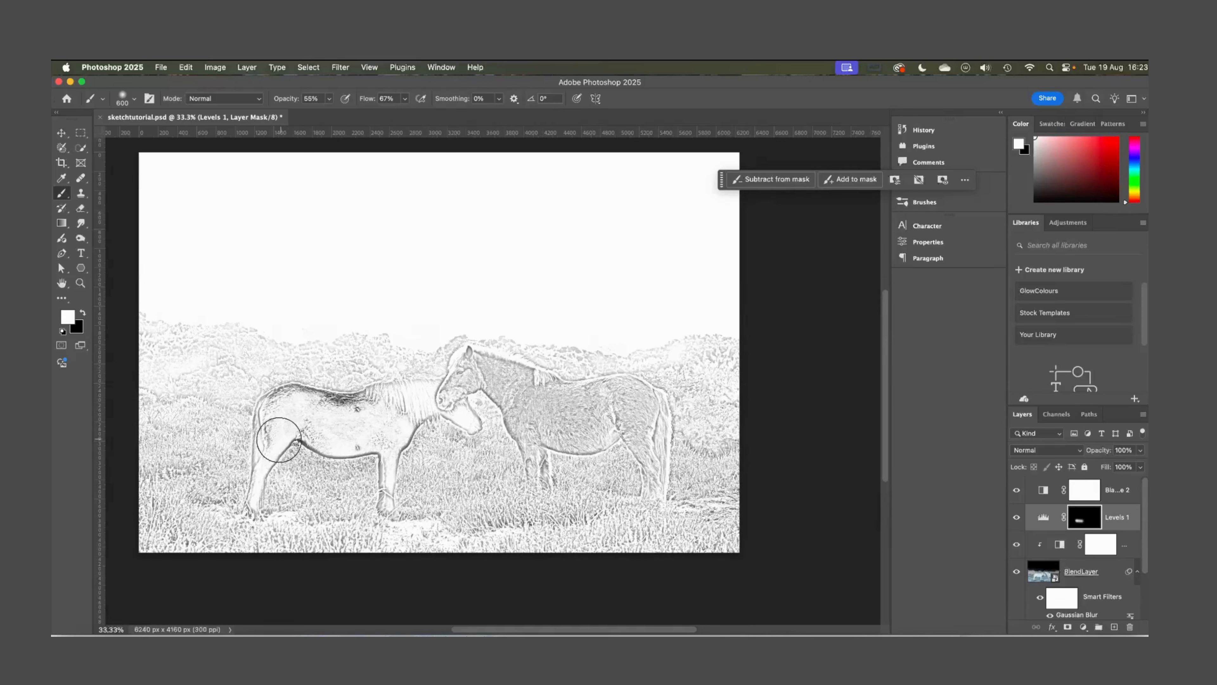
left_click(329, 99)
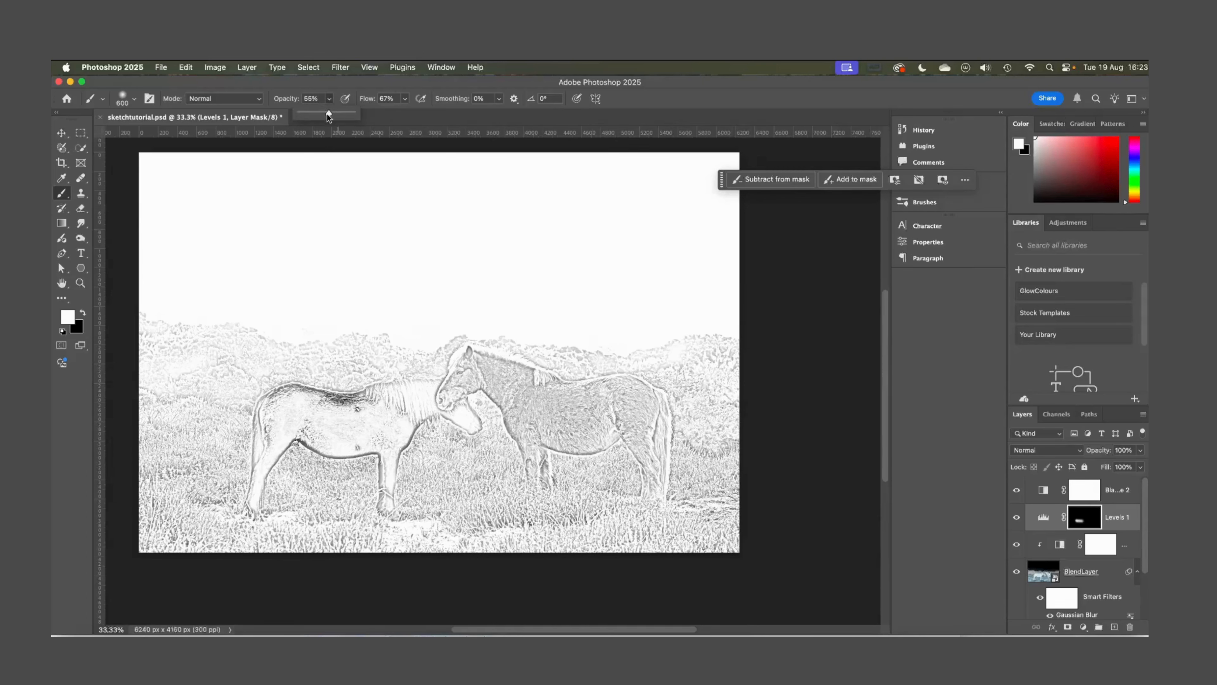
left_click_drag(328, 113, 312, 114)
key("x")
left_click_drag(335, 413, 329, 406)
Paint white on the Levels mask over the left horse's flank and across the right horse's body
key("x")
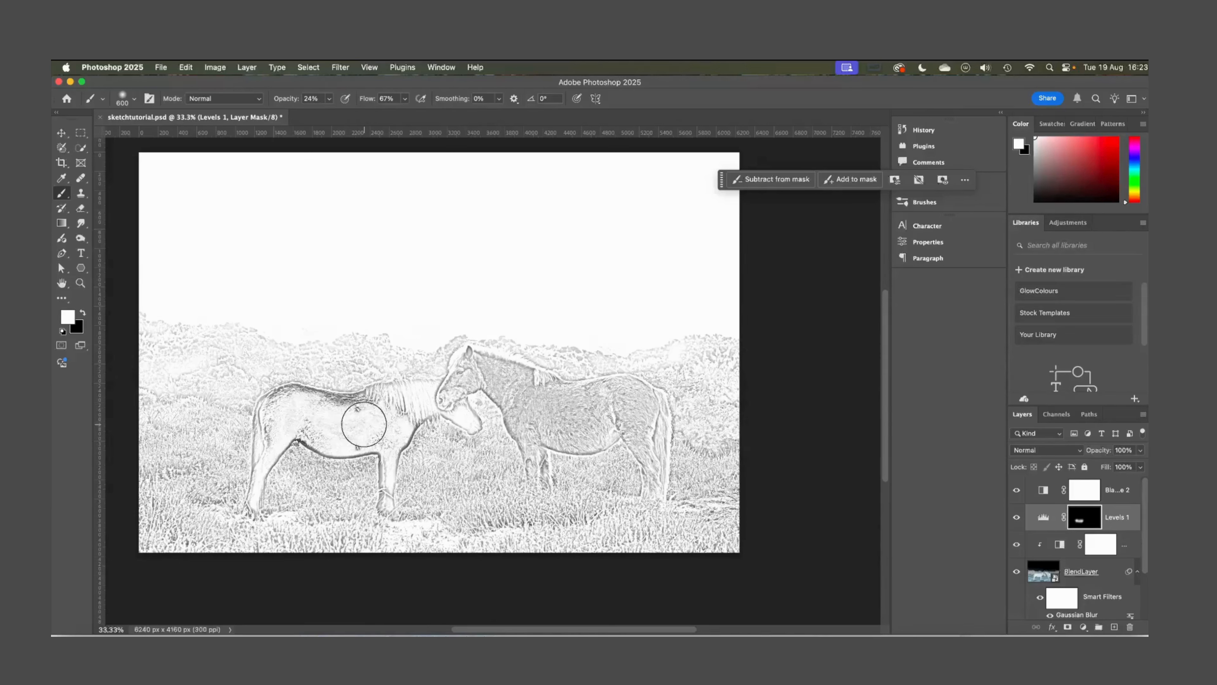
left_click_drag(279, 433, 334, 415)
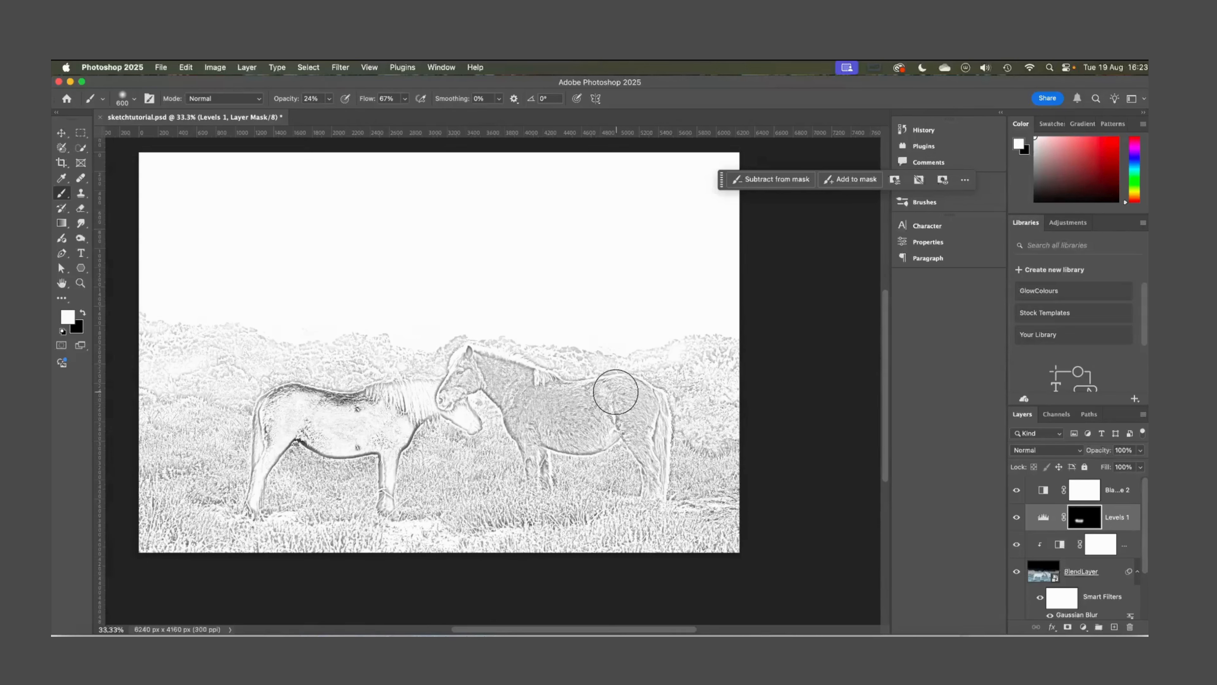
mouse_move(518, 407)
left_mouse_down()
mouse_move(625, 408)
mouse_move(573, 415)
mouse_move(514, 374)
mouse_move(468, 369)
mouse_move(455, 389)
mouse_move(494, 377)
mouse_move(468, 413)
mouse_move(471, 430)
mouse_move(534, 410)
mouse_move(576, 429)
mouse_move(629, 406)
mouse_move(528, 393)
mouse_move(557, 409)
mouse_move(523, 409)
mouse_move(606, 411)
mouse_move(579, 421)
mouse_move(591, 410)
mouse_move(527, 396)
mouse_move(603, 418)
mouse_move(626, 406)
left_mouse_up()
key("x")
key("x")
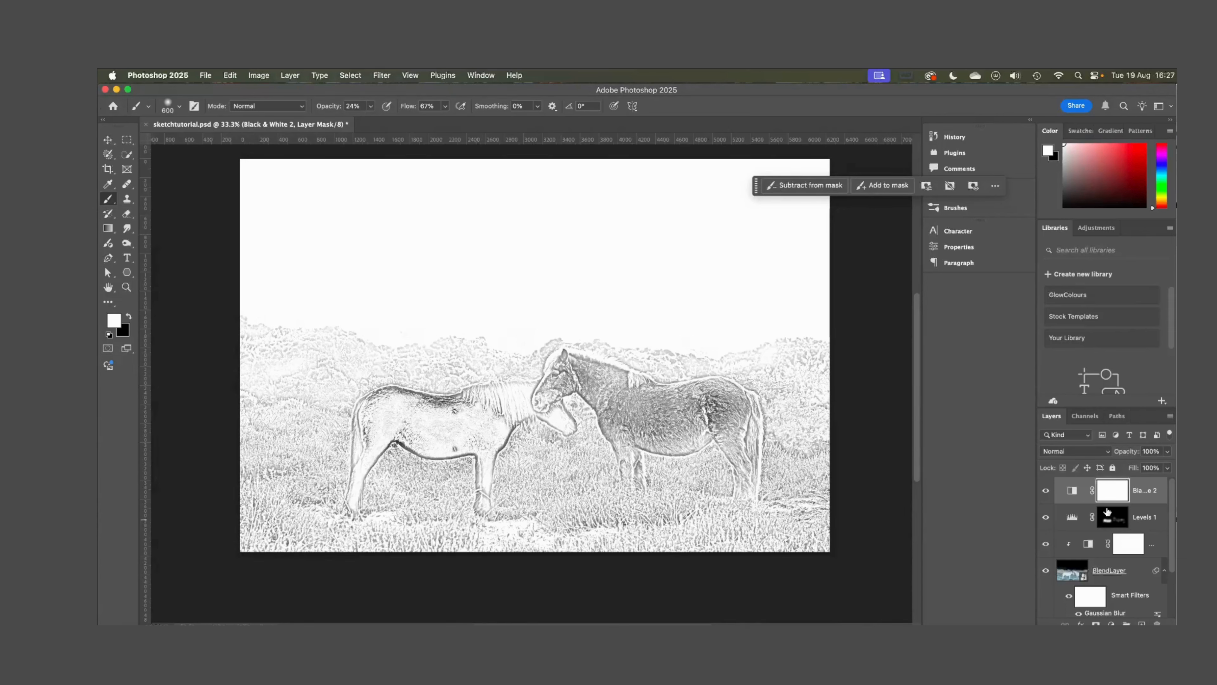
Add a Curves adjustment layer above the top Black & White layer
left_click(1111, 624)
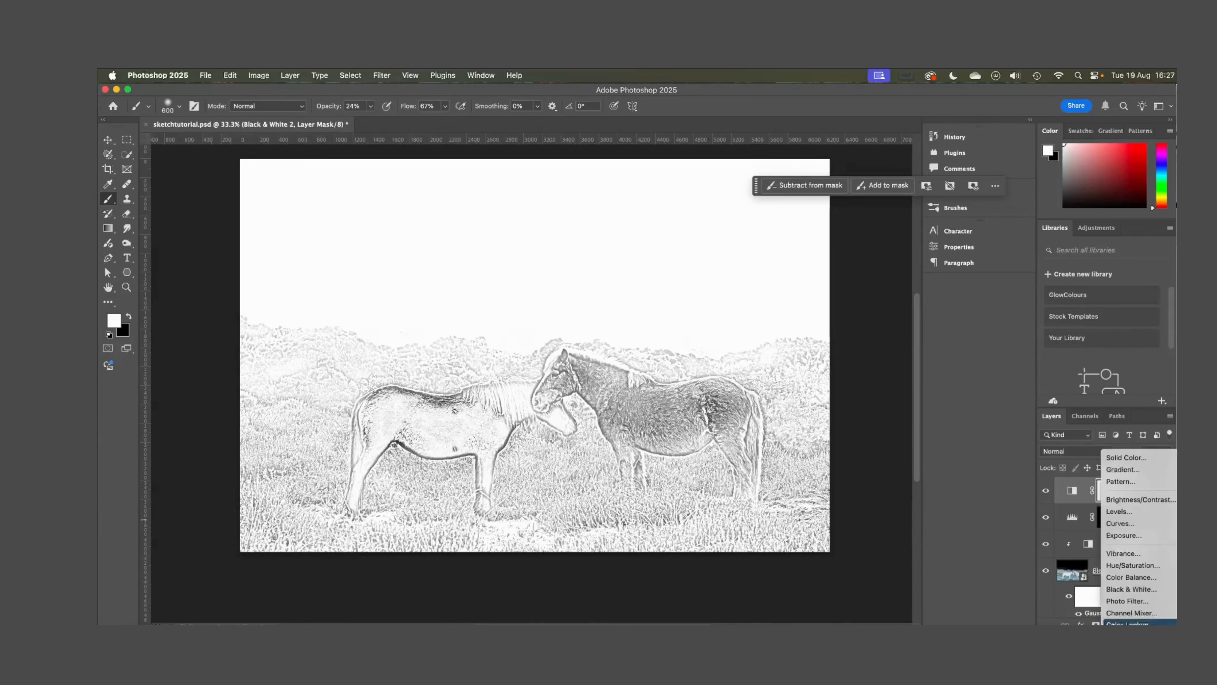
left_click(1130, 525)
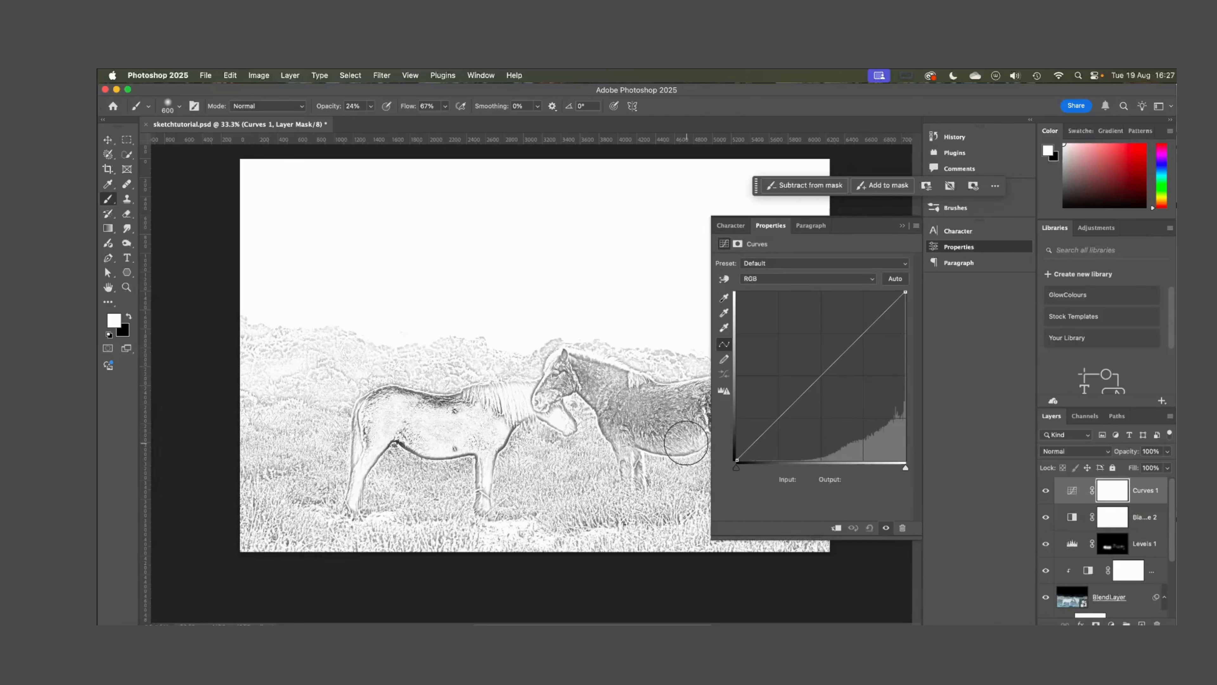
scroll(579, 420, "right", 3)
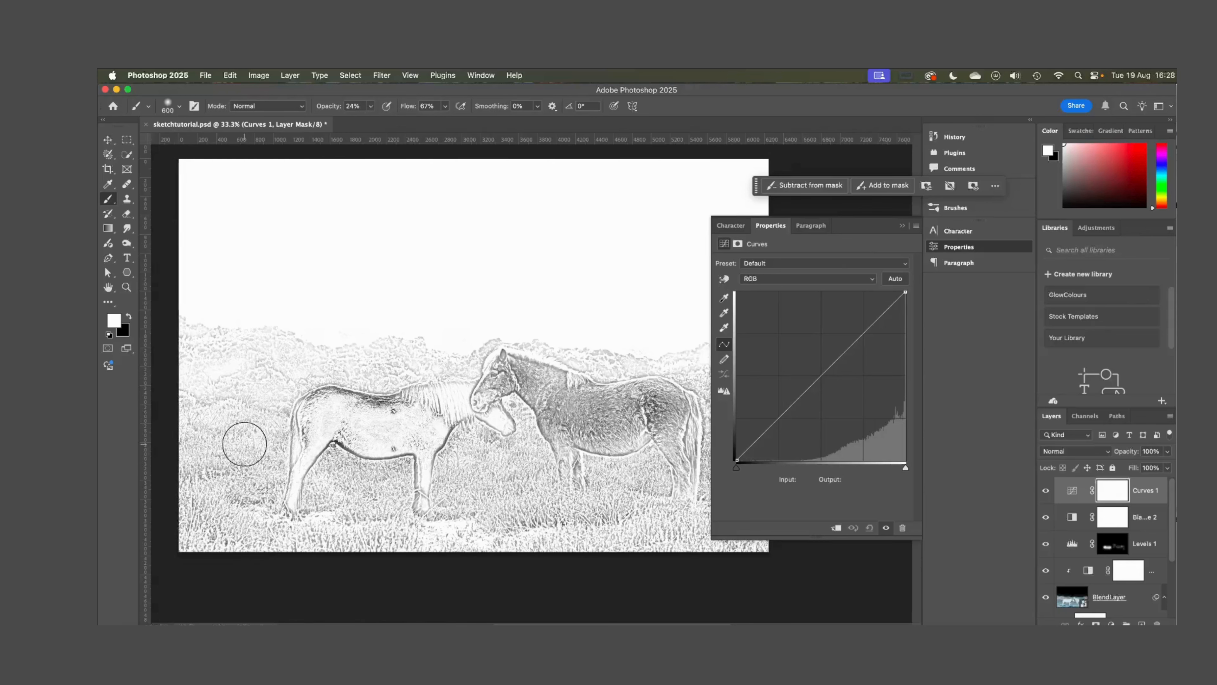
Darken the sketch by moving the curve's black point to input 167 and output 91
mouse_move(737, 460)
left_mouse_down()
mouse_move(737, 375)
mouse_move(843, 378)
left_mouse_up()
mouse_move(861, 377)
left_mouse_down()
mouse_move(874, 398)
mouse_move(858, 380)
mouse_move(847, 391)
mouse_move(870, 412)
mouse_move(868, 399)
mouse_move(886, 399)
mouse_move(886, 362)
mouse_move(839, 361)
mouse_move(860, 379)
mouse_move(867, 415)
mouse_move(848, 399)
left_mouse_up()
key("Down")
key("Down")
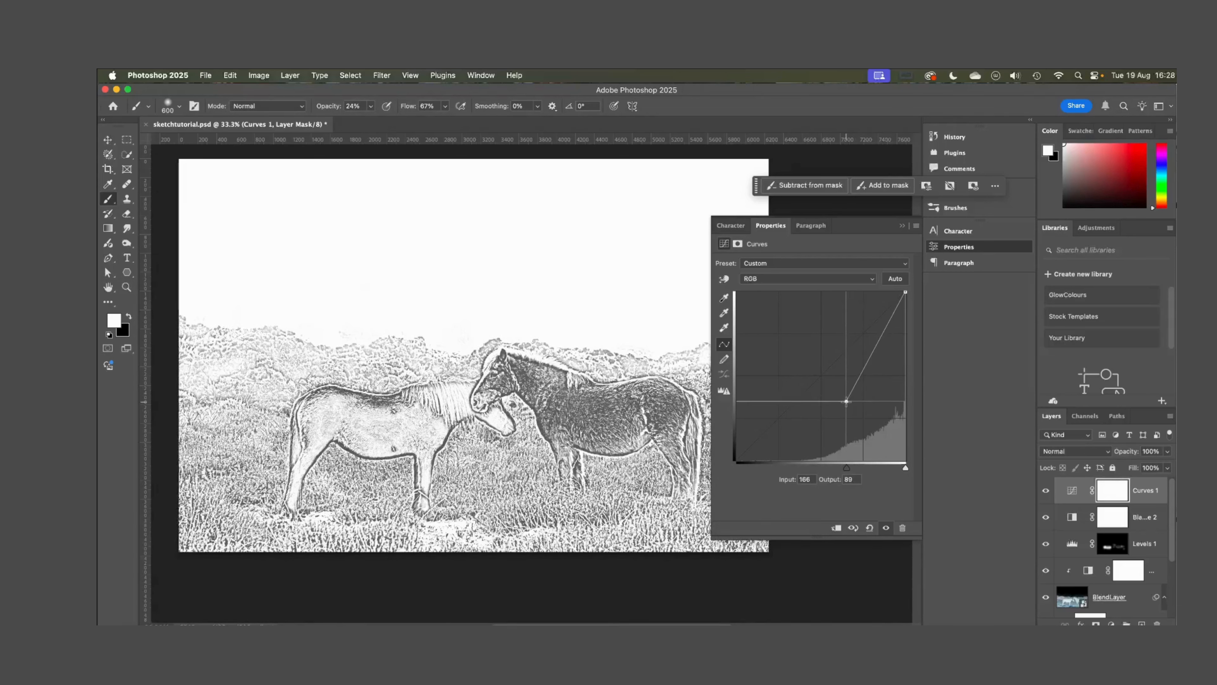
key("Right")
key("Right")
key("Right")
key("Right")
key("Right")
key("Right")
key("Right")
left_click_drag(848, 401, 847, 400)
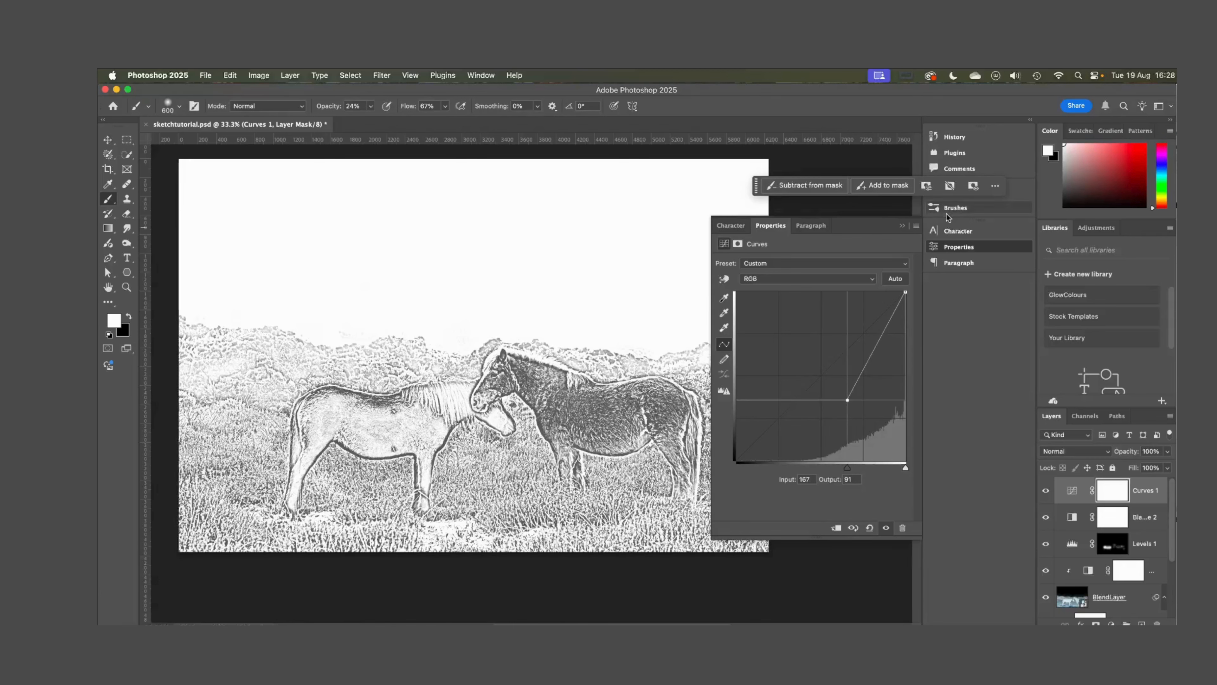
left_click(902, 225)
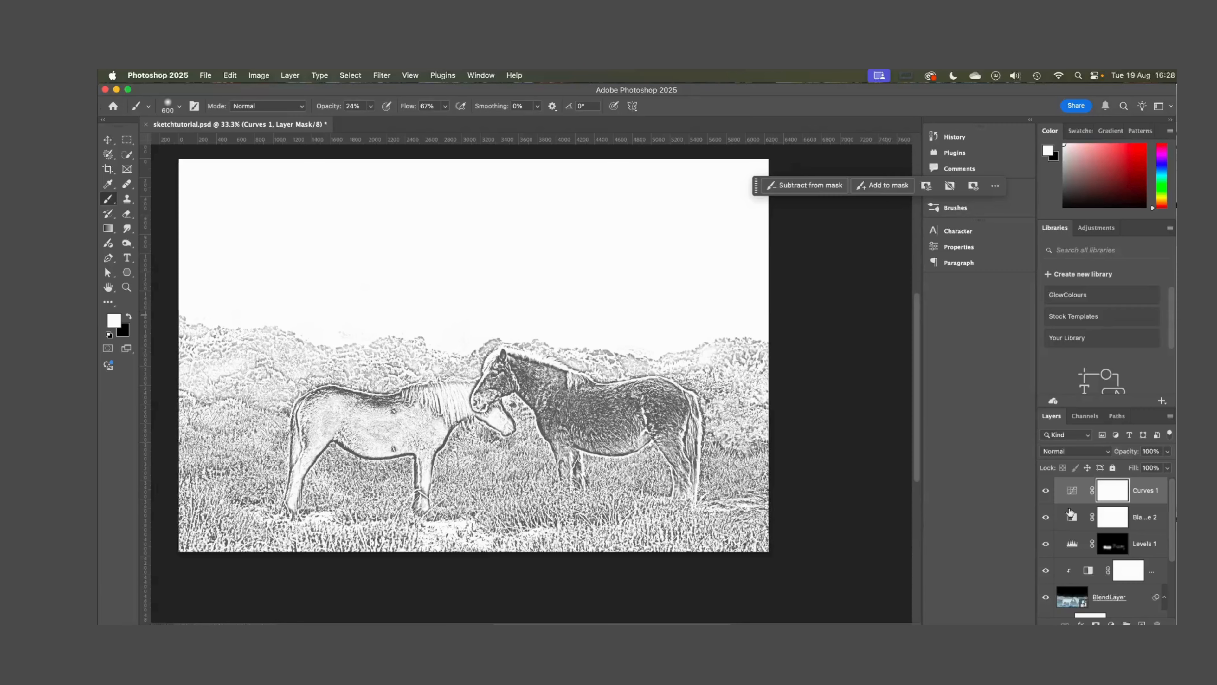
Compare the sketch with and without the Curves layer, and inspect both horses' linework at 100% zoom
left_click(1045, 490)
left_click(1046, 490)
key("super+1")
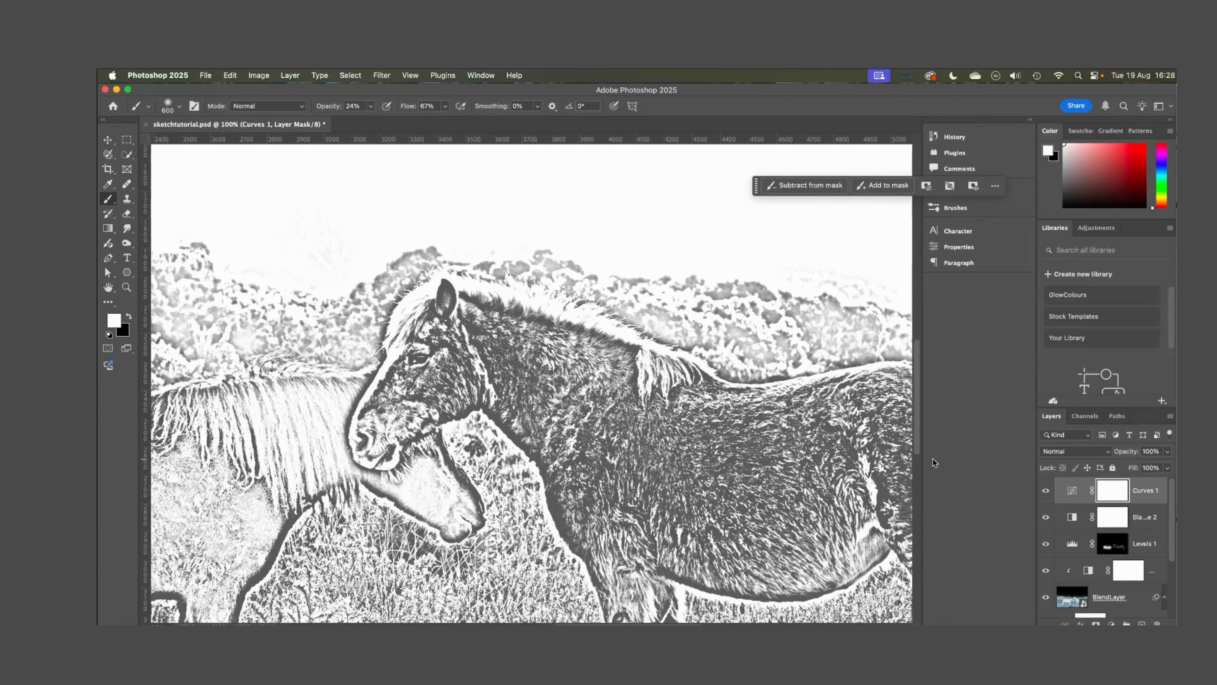
scroll(531, 383, "left", 10)
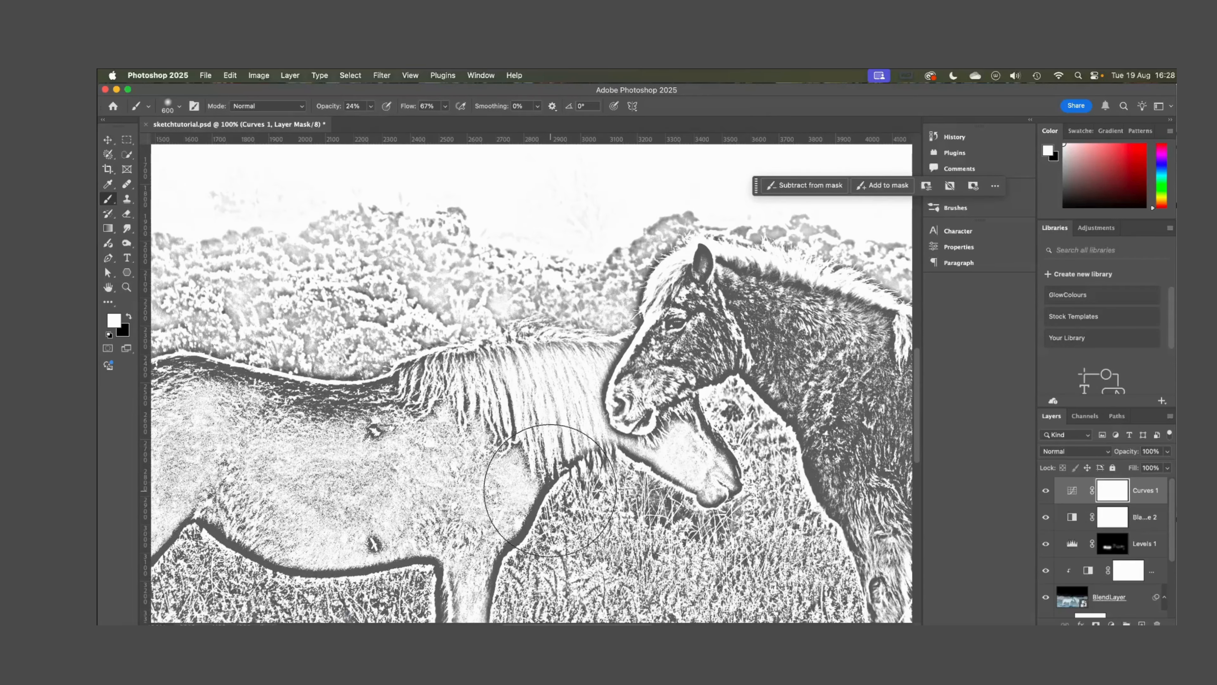
key("super+minus")
scroll(818, 458, "right", 5)
key("super+minus")
key("super+minus")
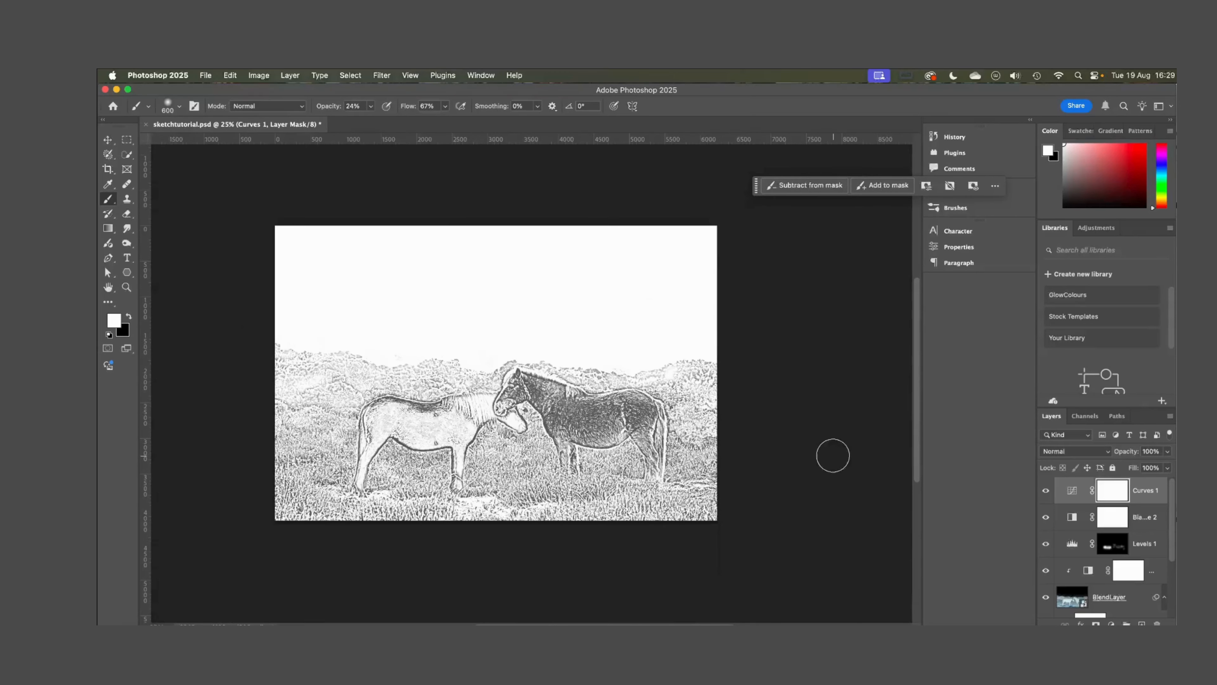
Move the Original copy 2 layer to the top of the layer stack and set its Fill to 100%
scroll(1104, 530, "down", 4)
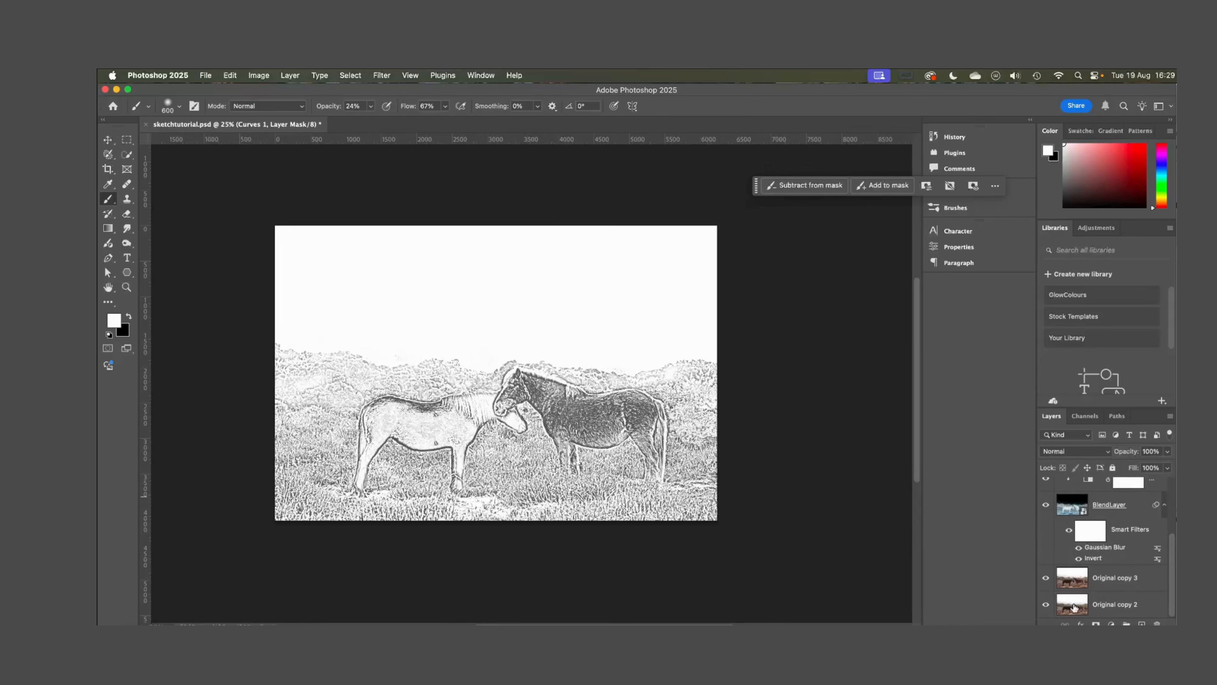
left_click_drag(1073, 608, 1078, 477)
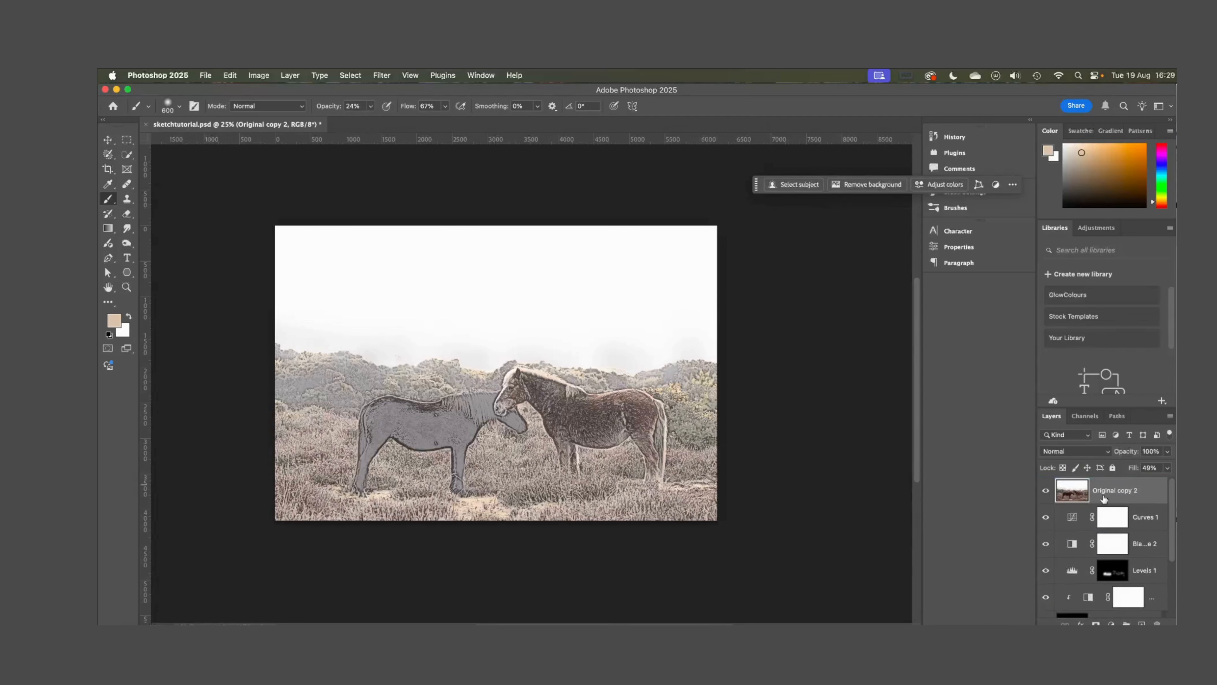
left_click(1167, 468)
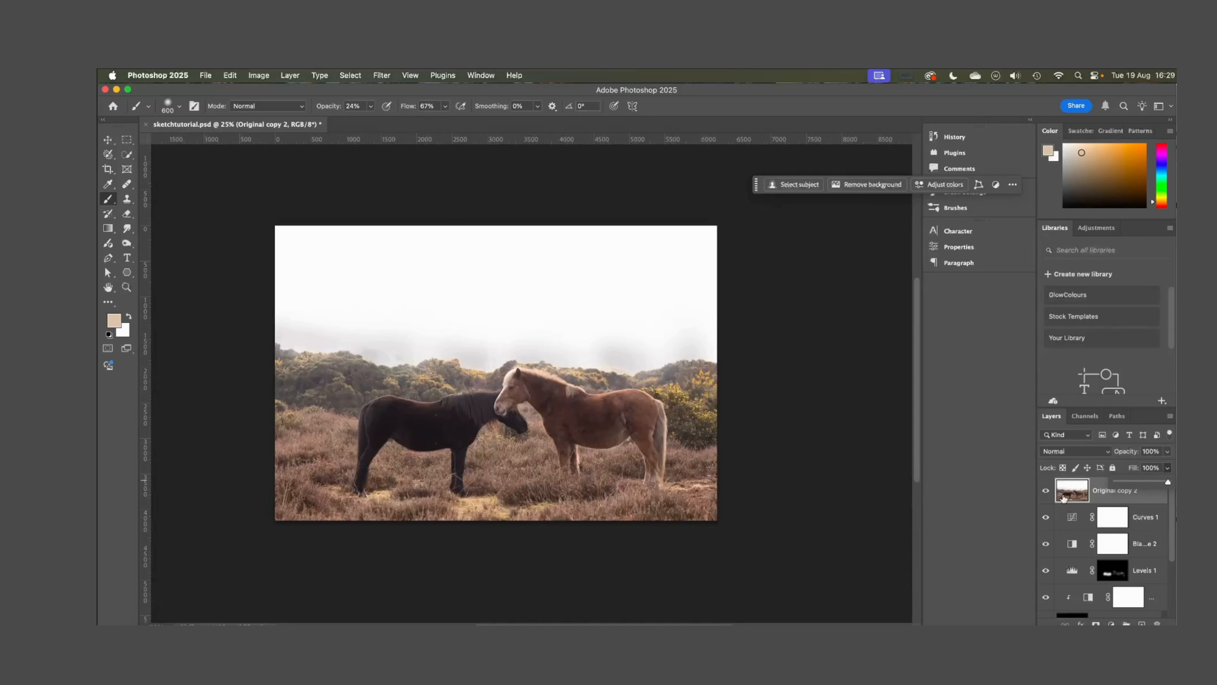
left_click(1075, 493)
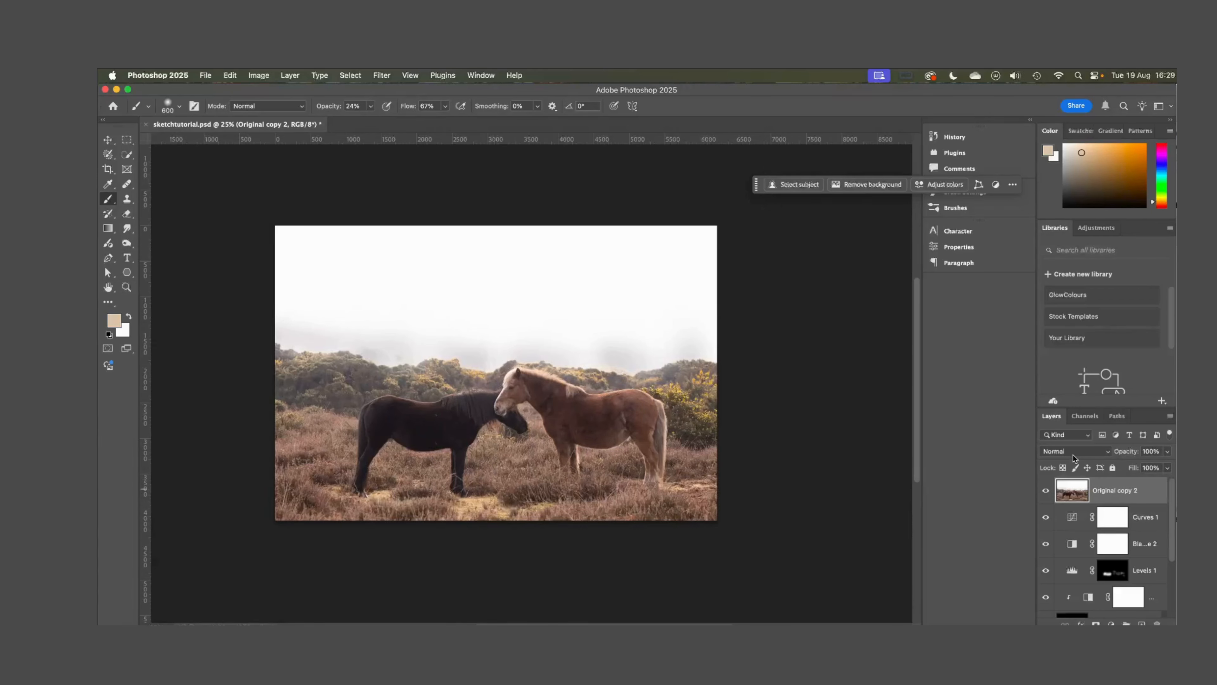
Set the Original copy 2 layer's Fill to 61% and convert it to a Smart Object
left_click(1166, 469)
left_click_drag(1144, 482, 1142, 481)
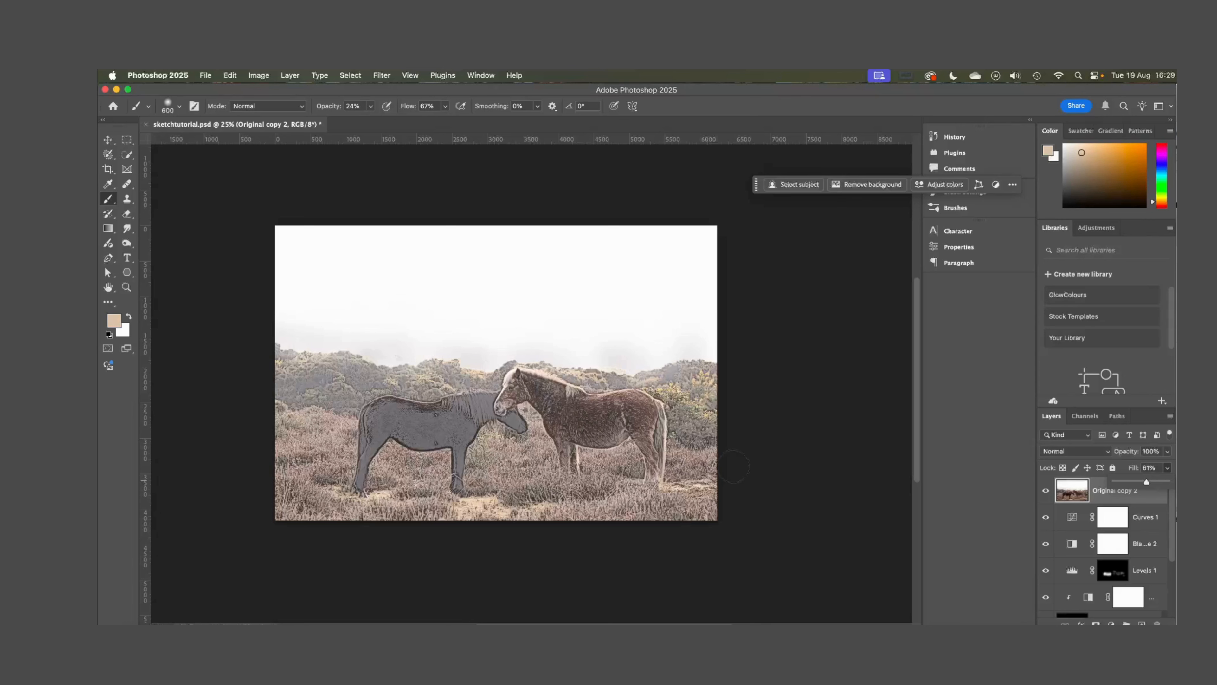
left_click(1062, 487)
right_click(1105, 488)
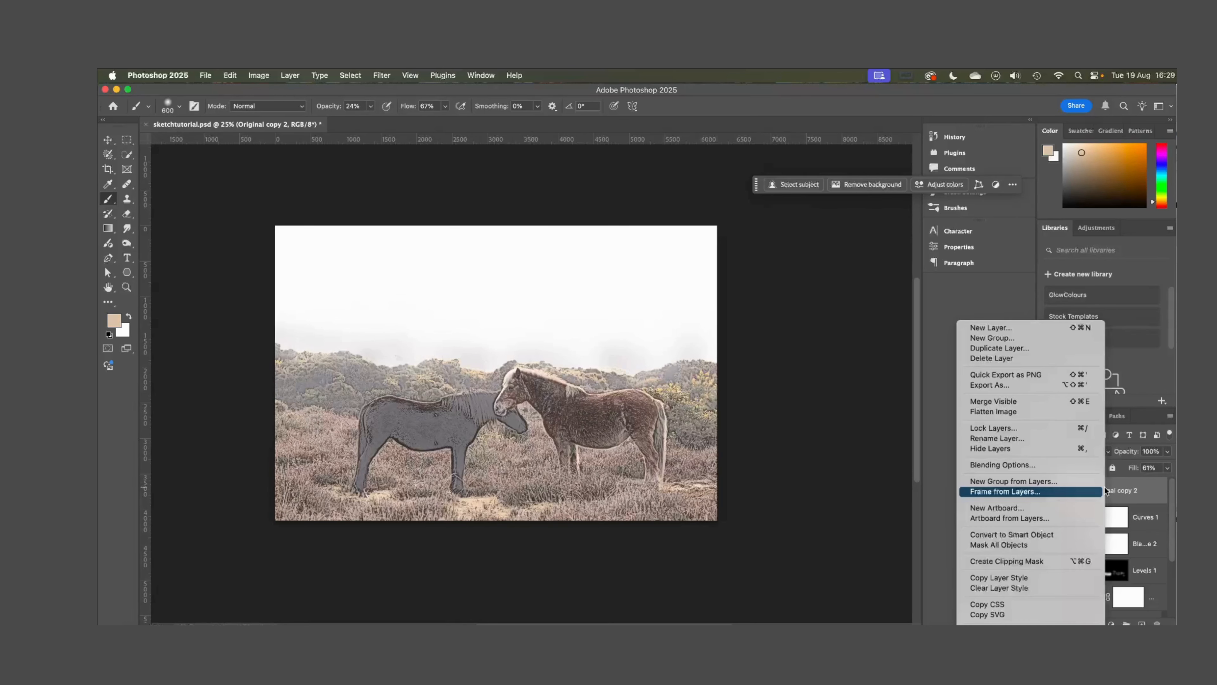
left_click(1017, 534)
left_click(381, 75)
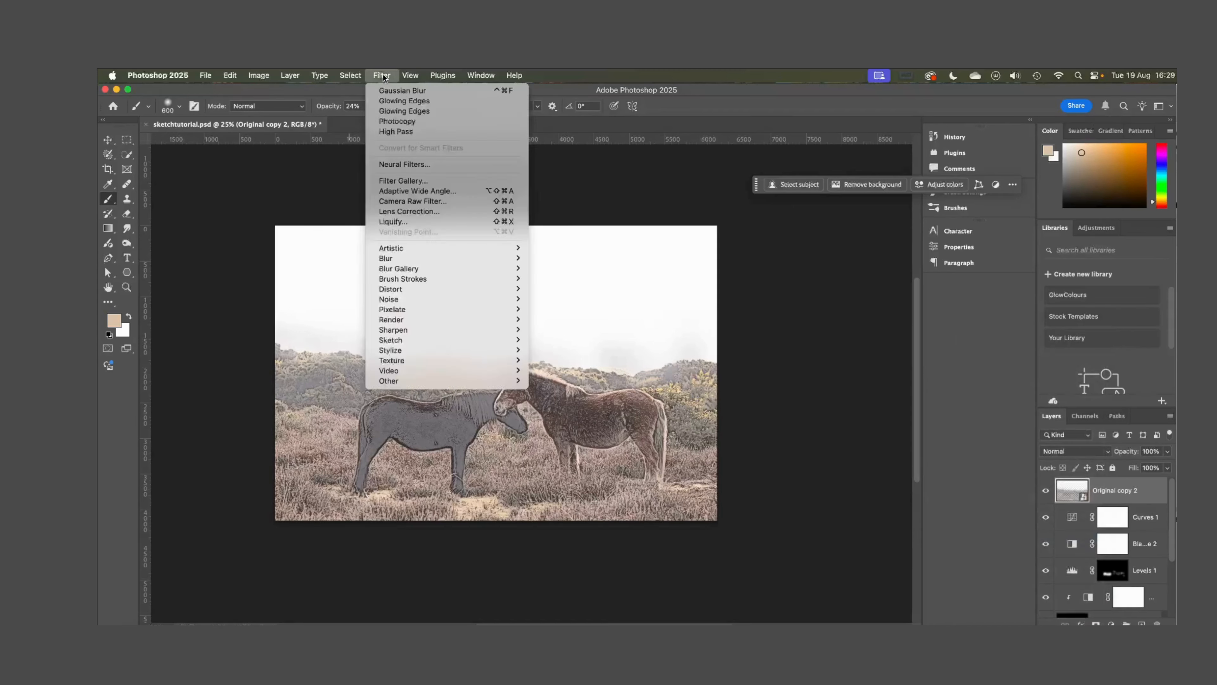
mouse_move(398, 258)
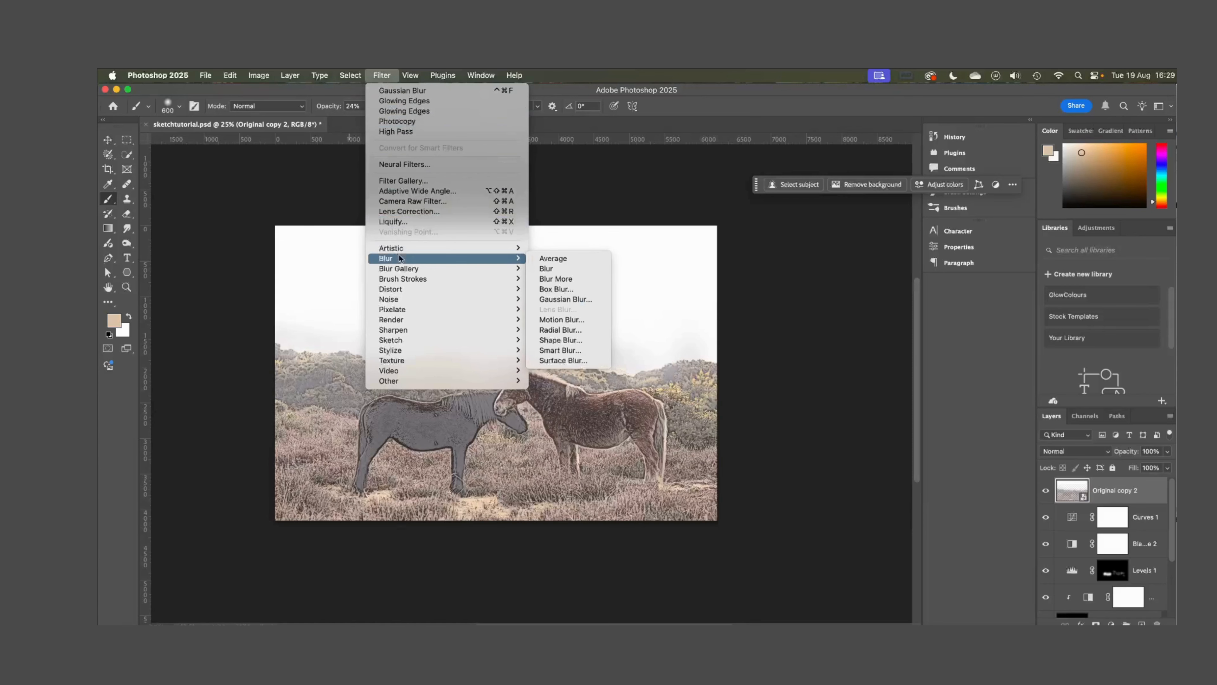
left_click(579, 294)
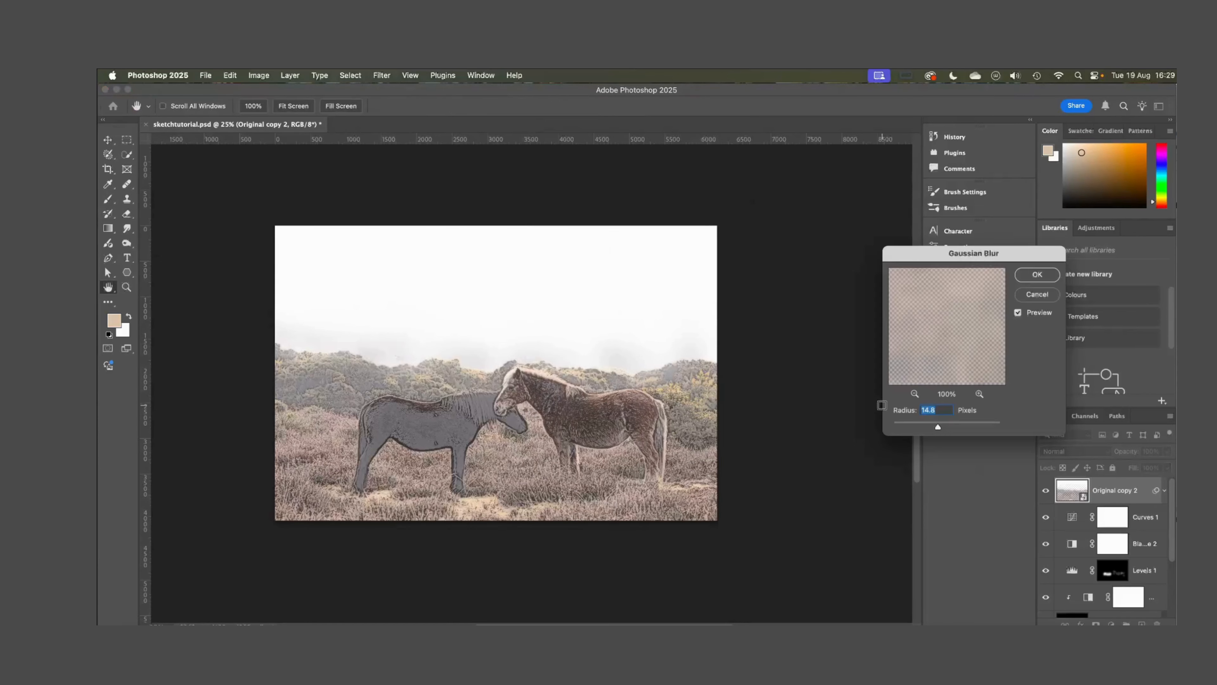
mouse_move(937, 428)
left_mouse_down()
mouse_move(948, 427)
mouse_move(922, 425)
left_mouse_up()
left_click(1036, 294)
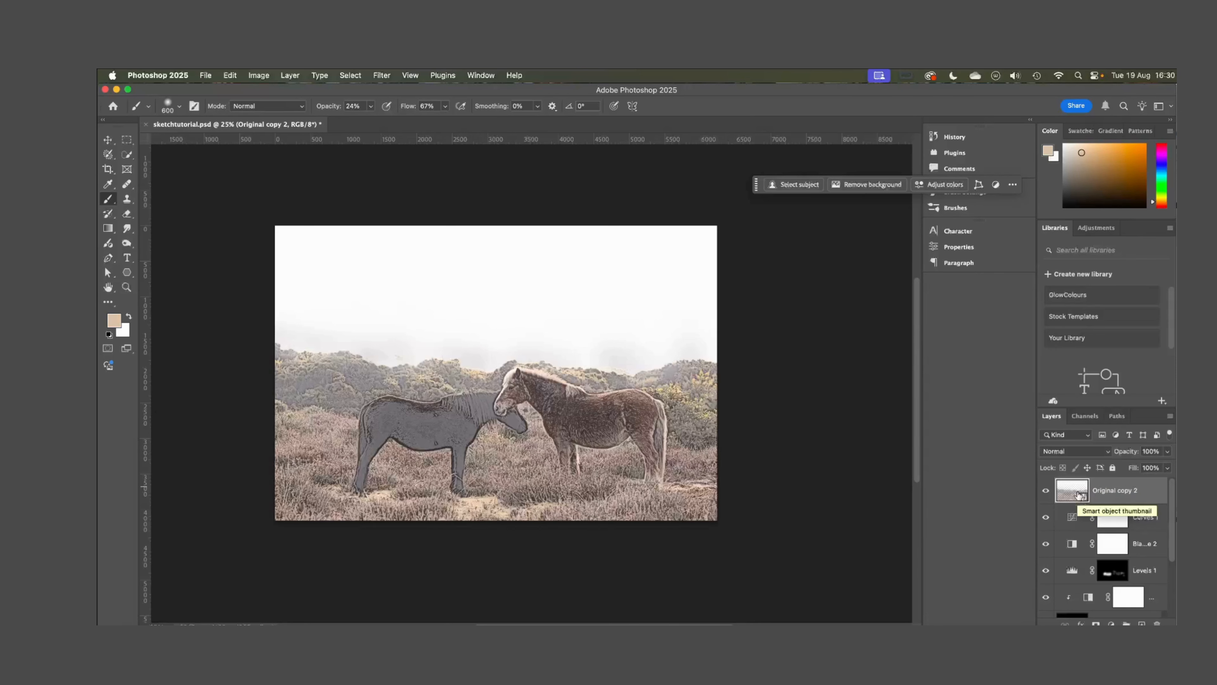
Undo the Smart Object conversion of the Original copy 2 layer
key("super+equal")
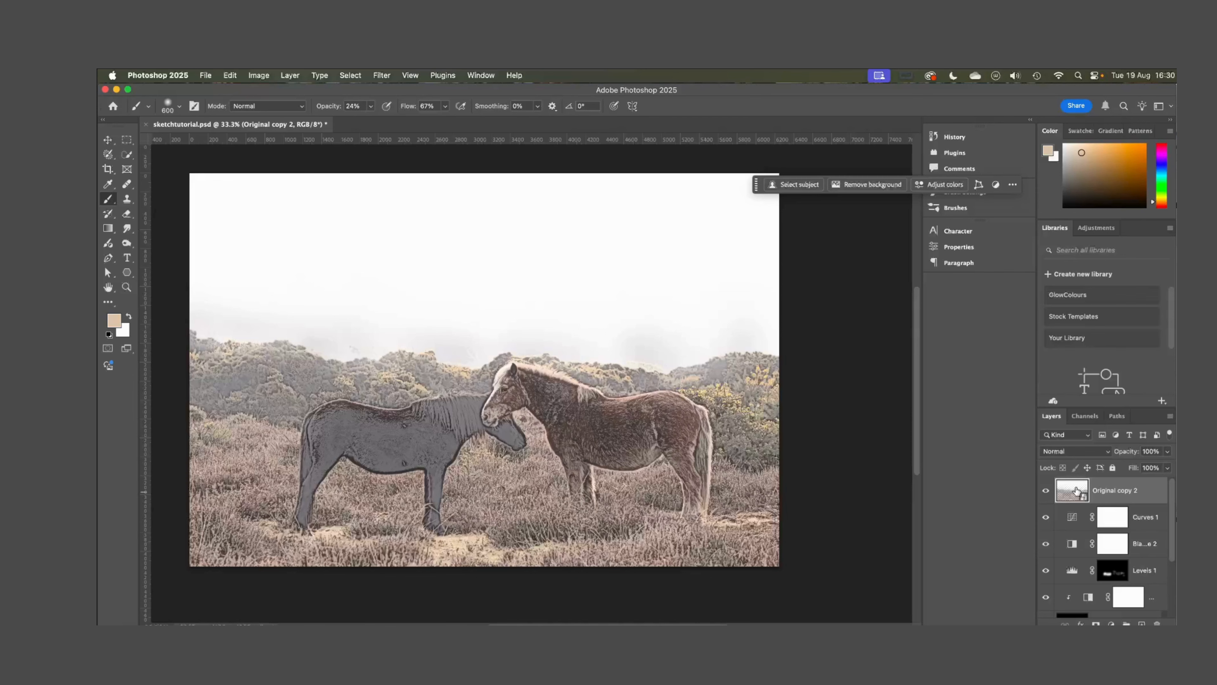
key("super+z")
Set the Original copy 2 layer's Fill to 100% and convert it to a Smart Object
left_click(1167, 468)
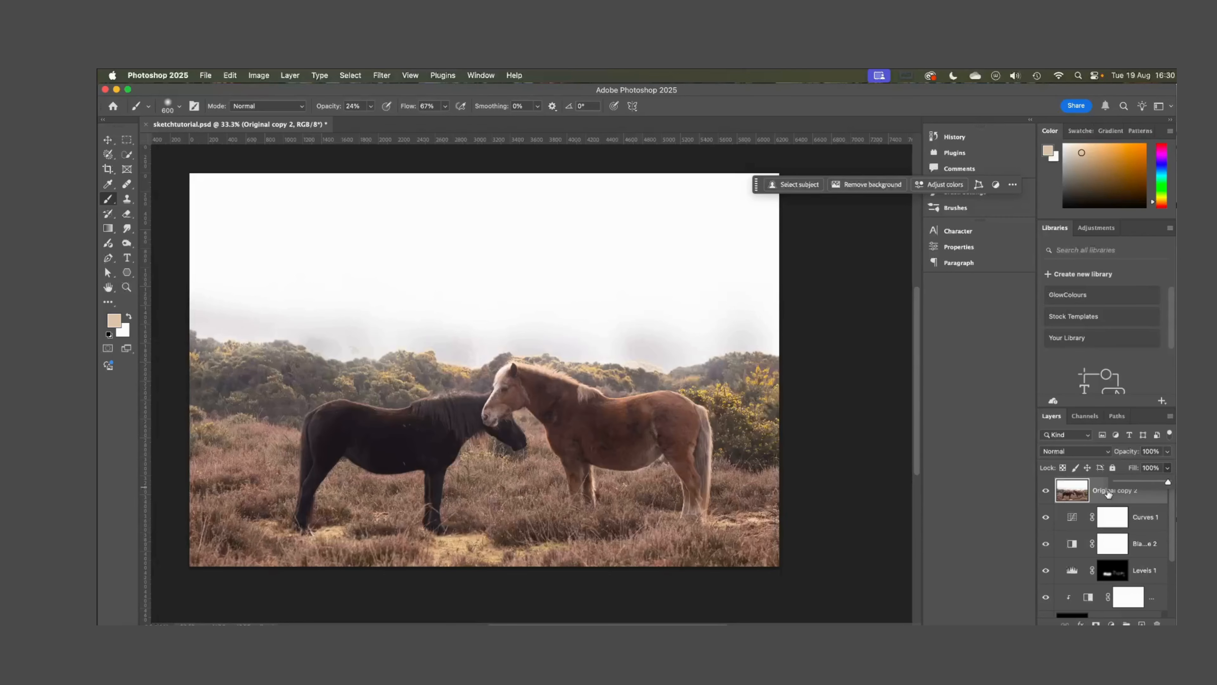
right_click(1106, 489)
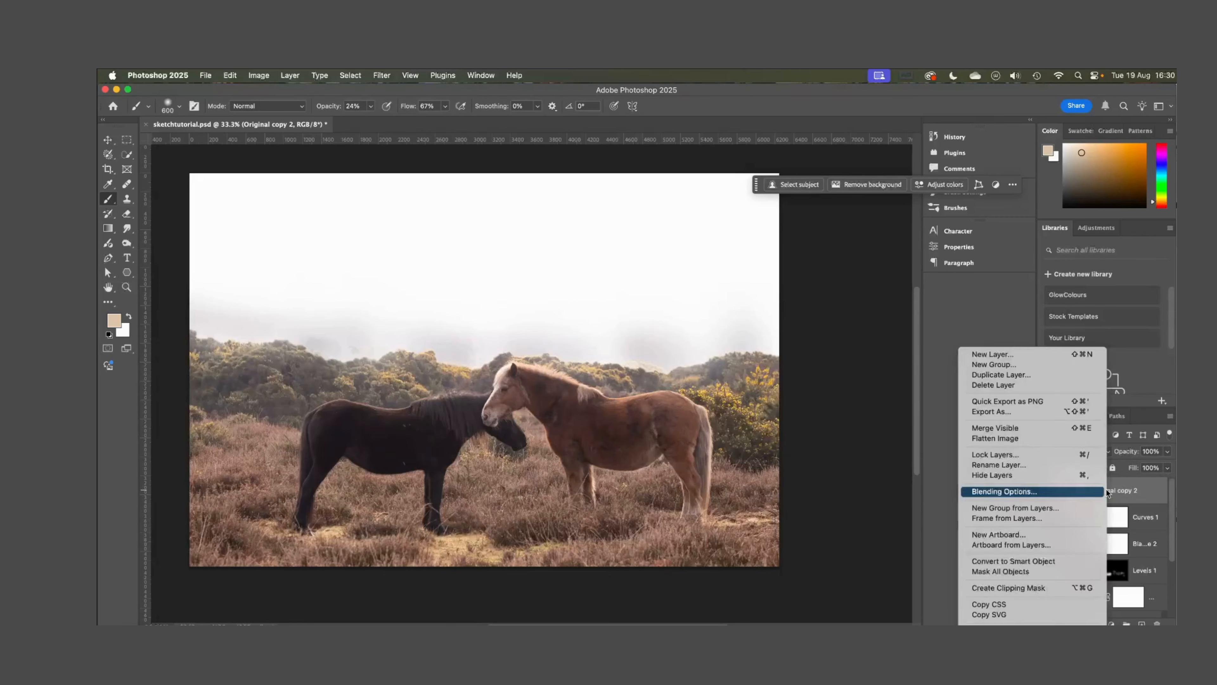
left_click(1066, 560)
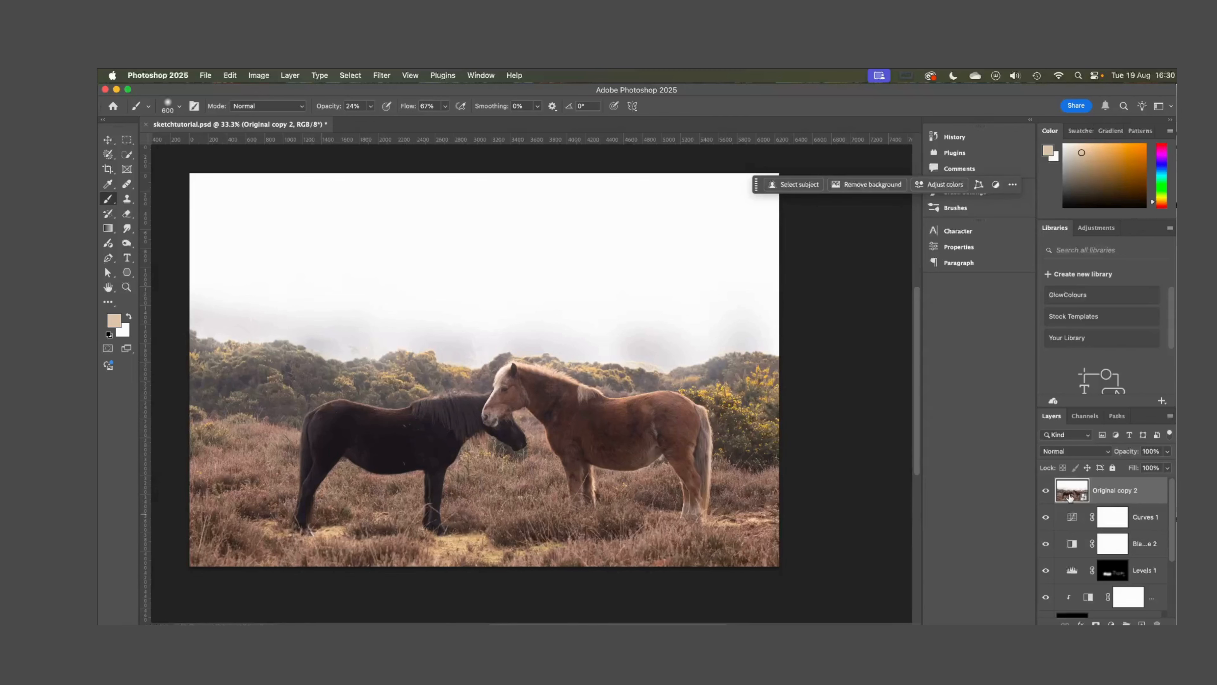
Lower the Fill of the Original copy 2 Smart Object to 61%
left_click(1167, 468)
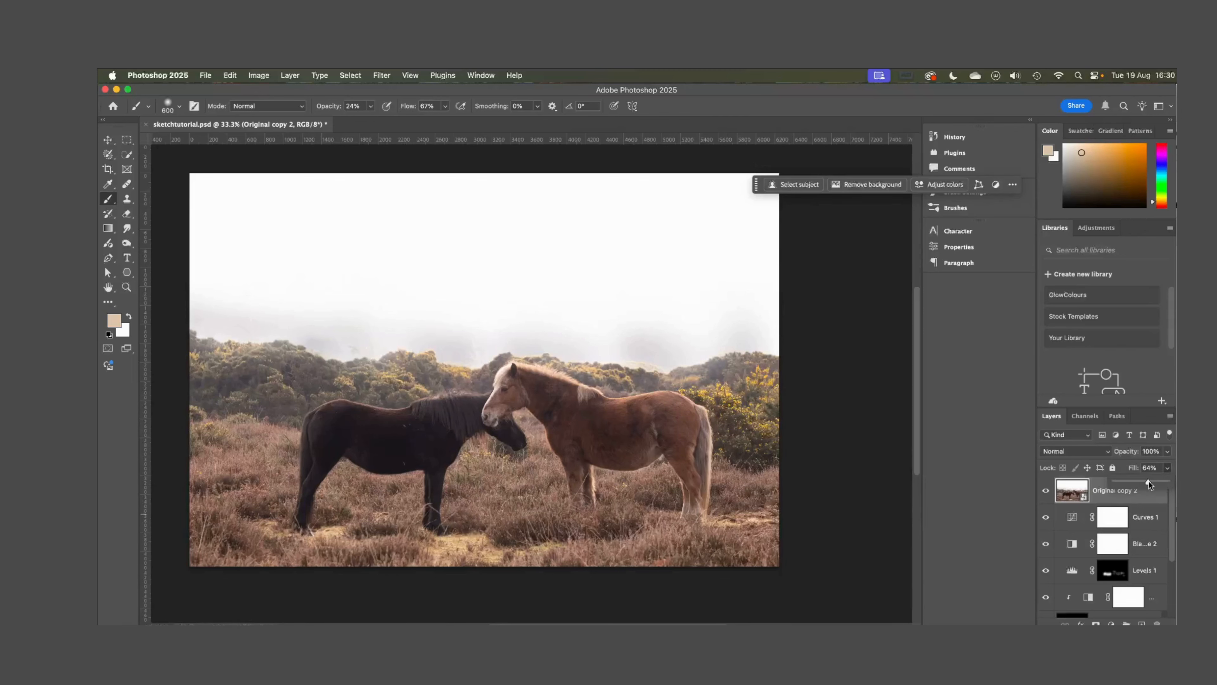
left_click_drag(1149, 482, 1146, 481)
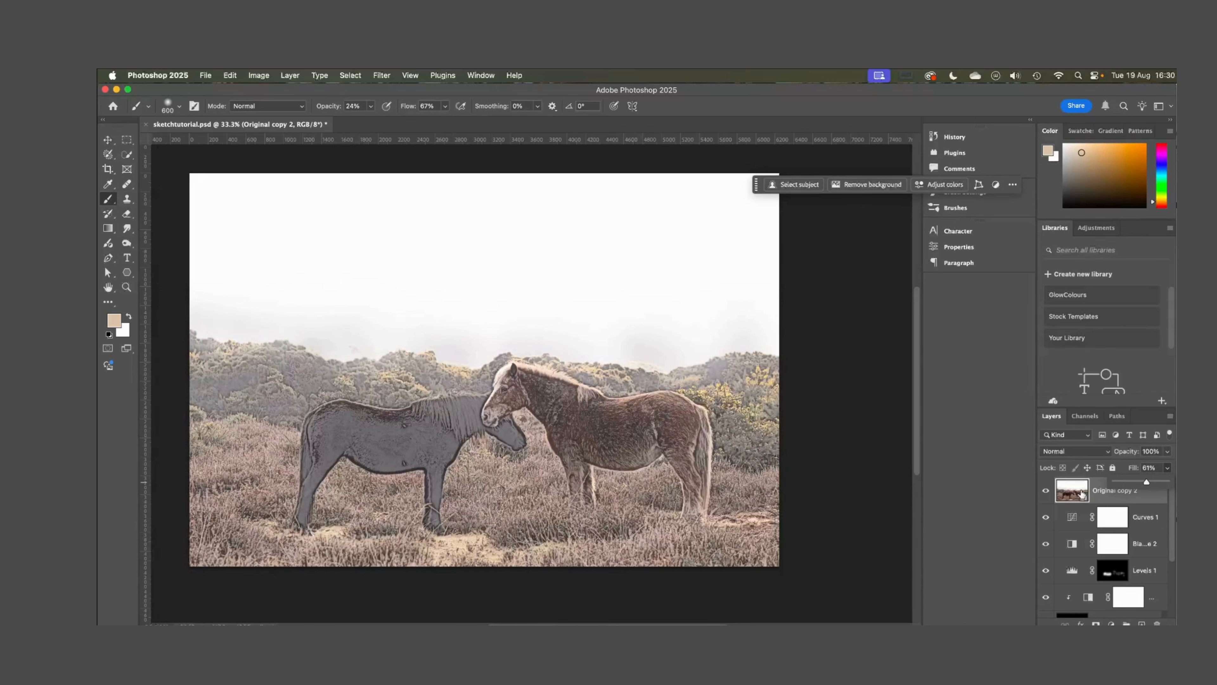
left_click(1081, 494)
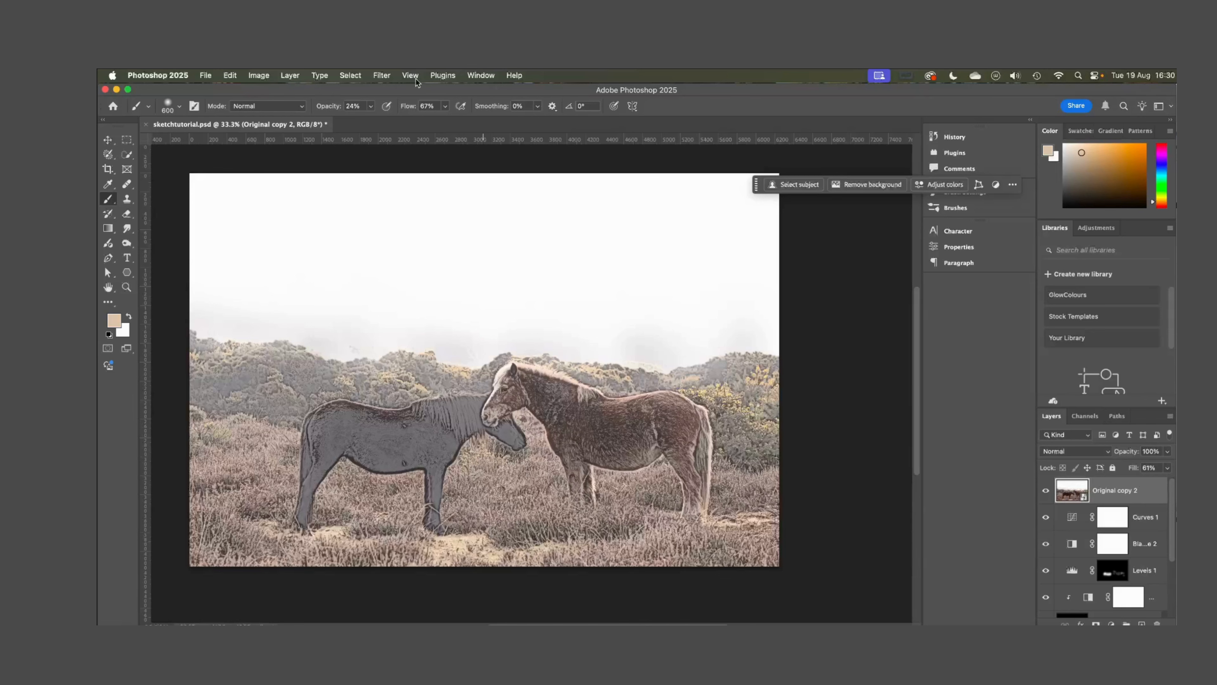
Apply a Gaussian Blur smart filter to the Original copy 2 Smart Object, adjusting the blur radius
left_click(385, 76)
mouse_move(391, 259)
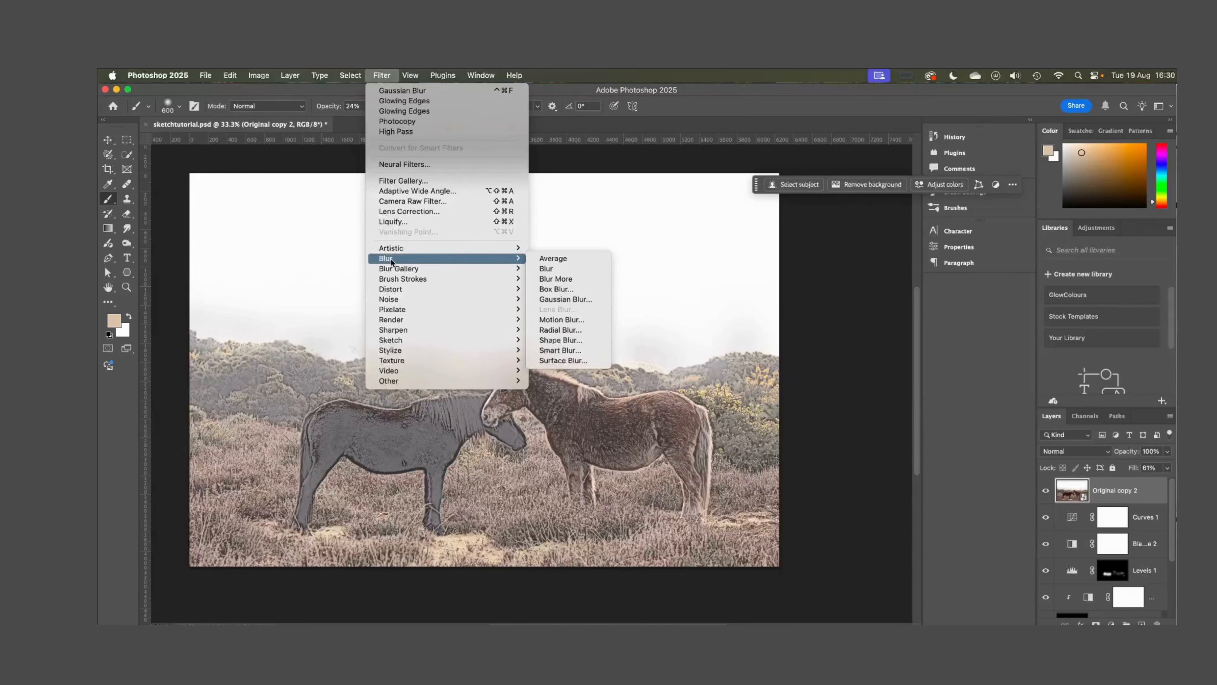
left_click(569, 297)
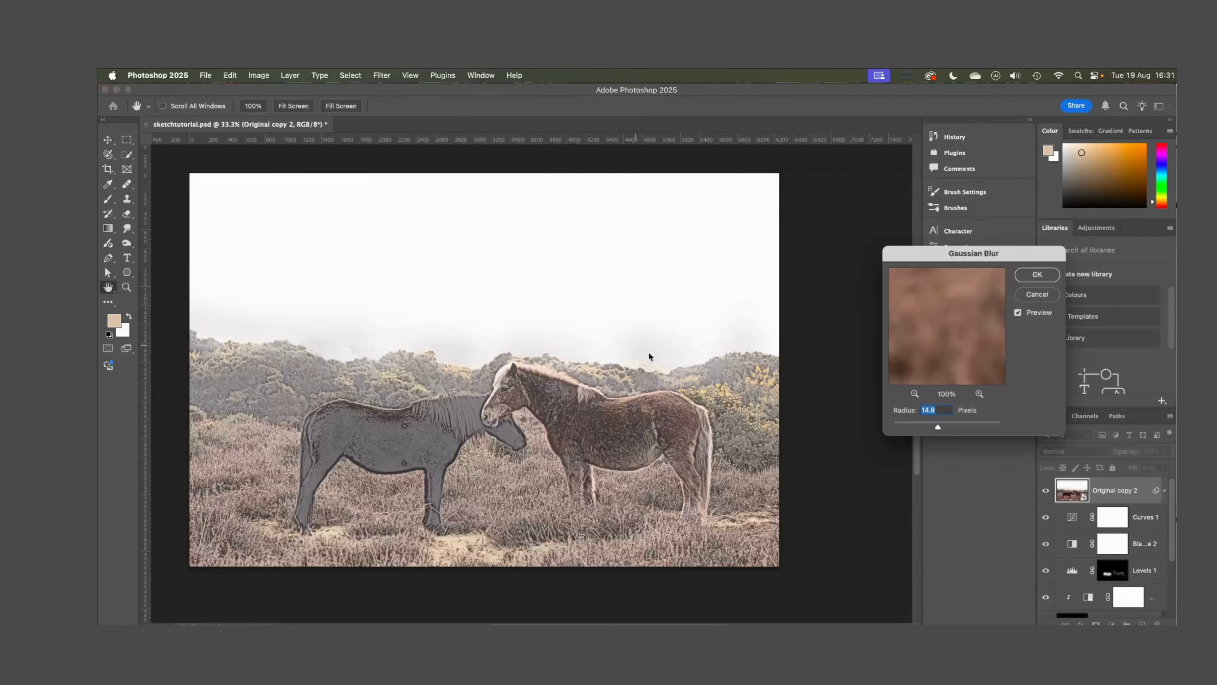
mouse_move(926, 428)
left_mouse_down()
mouse_move(906, 428)
mouse_move(961, 426)
mouse_move(948, 425)
left_mouse_up()
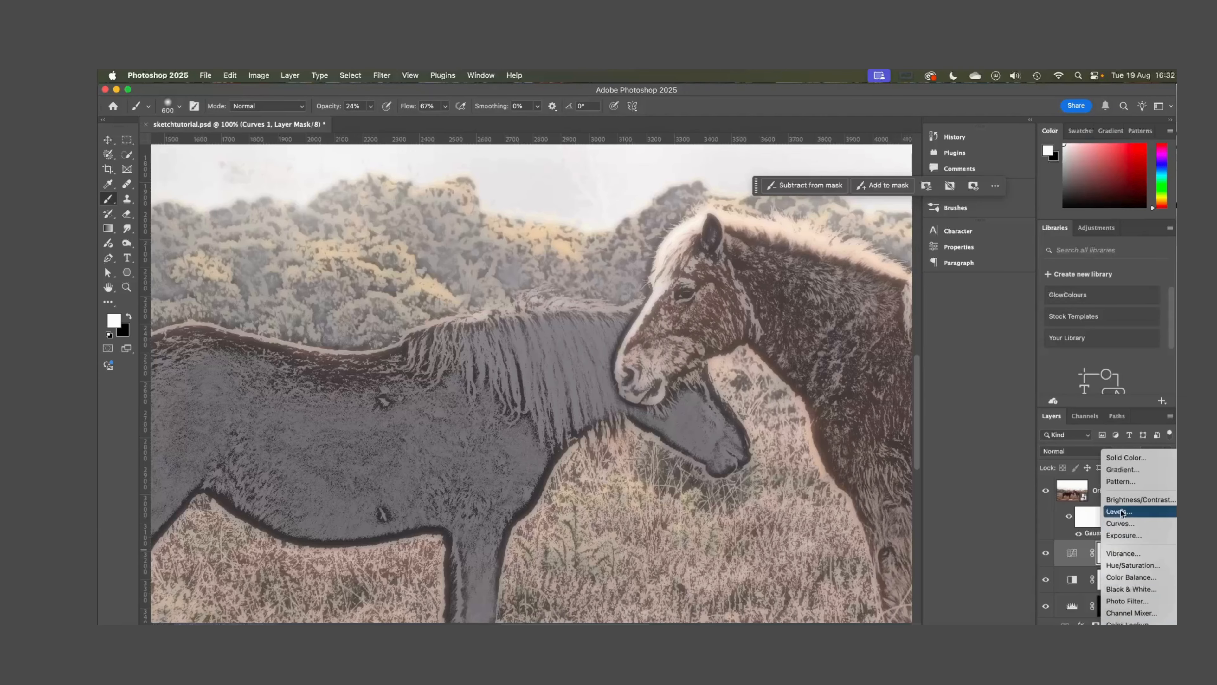
Add a Levels adjustment layer above Curves 1 with the midtone input at 0.01 and the white output level at 219
left_click(1122, 511)
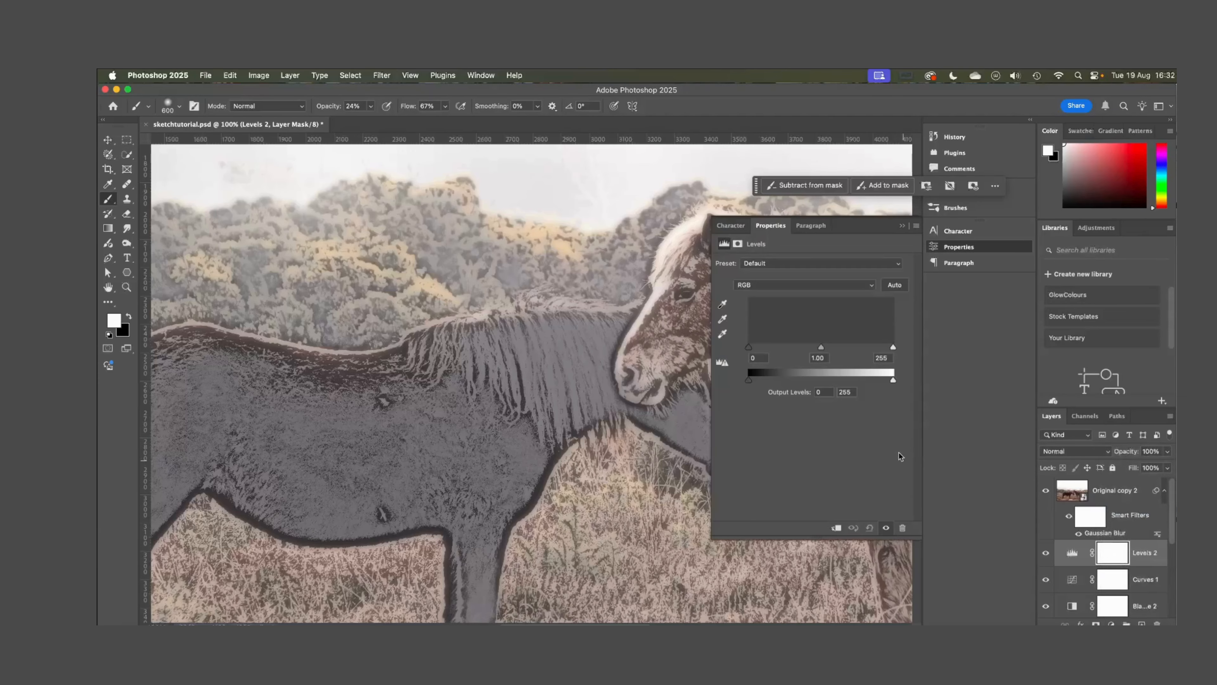
scroll(522, 402, "right", 5)
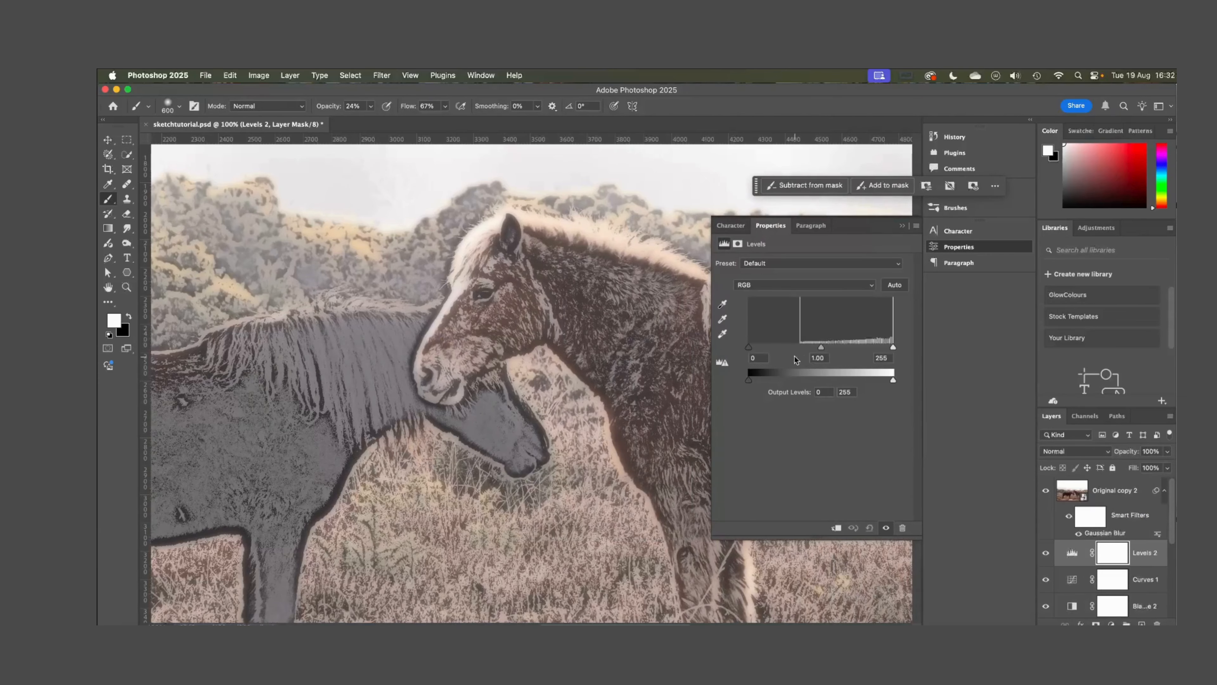
left_click_drag(820, 347, 896, 348)
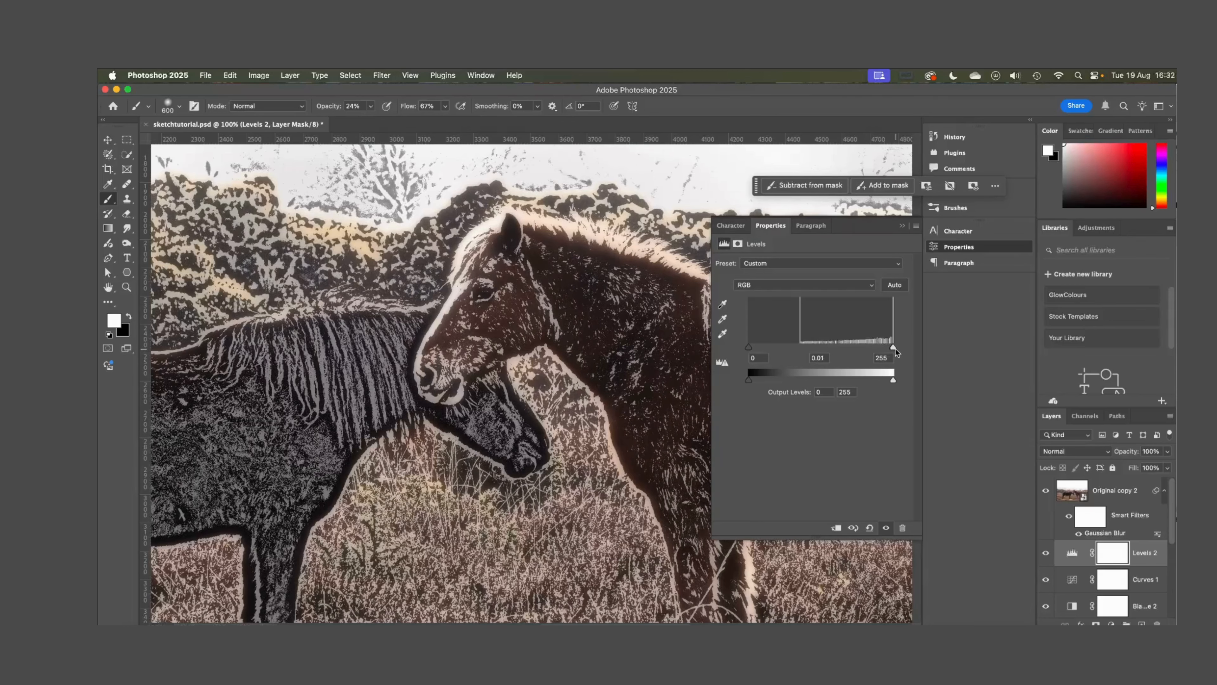
mouse_move(748, 379)
left_mouse_down()
mouse_move(790, 381)
mouse_move(751, 379)
left_mouse_up()
mouse_move(884, 382)
left_mouse_down()
mouse_move(863, 383)
mouse_move(873, 381)
left_mouse_up()
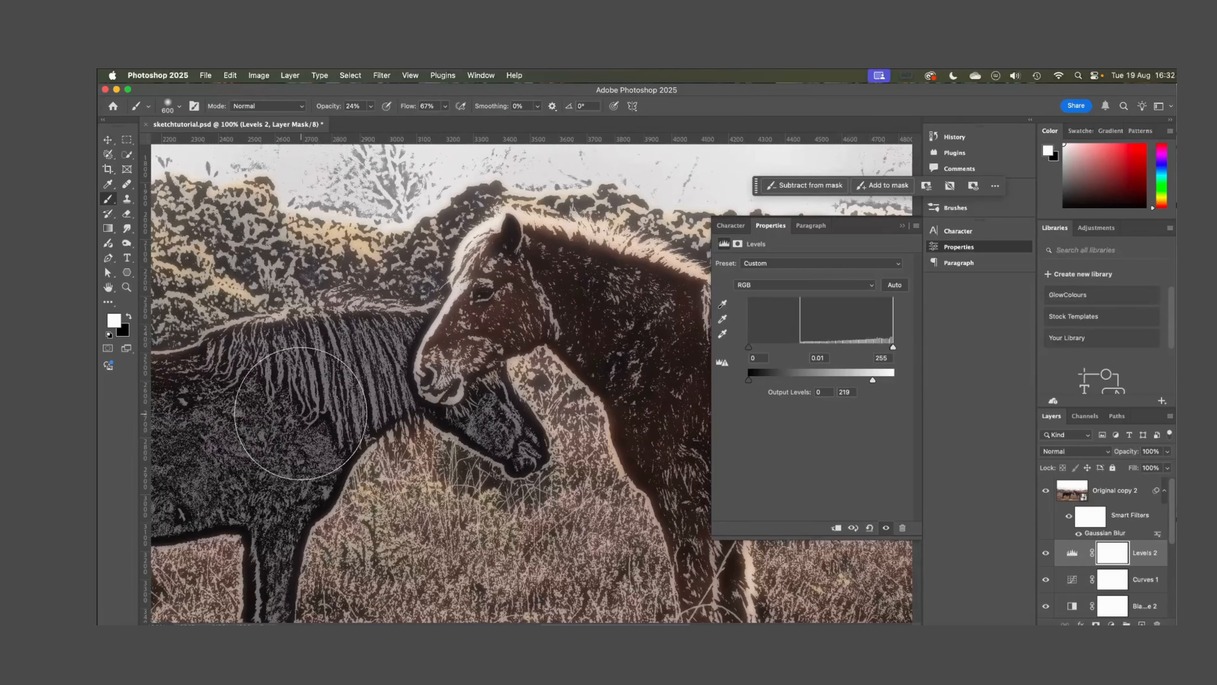
Fill the Levels 2 layer mask with black to hide the darkening everywhere
left_click(1114, 550)
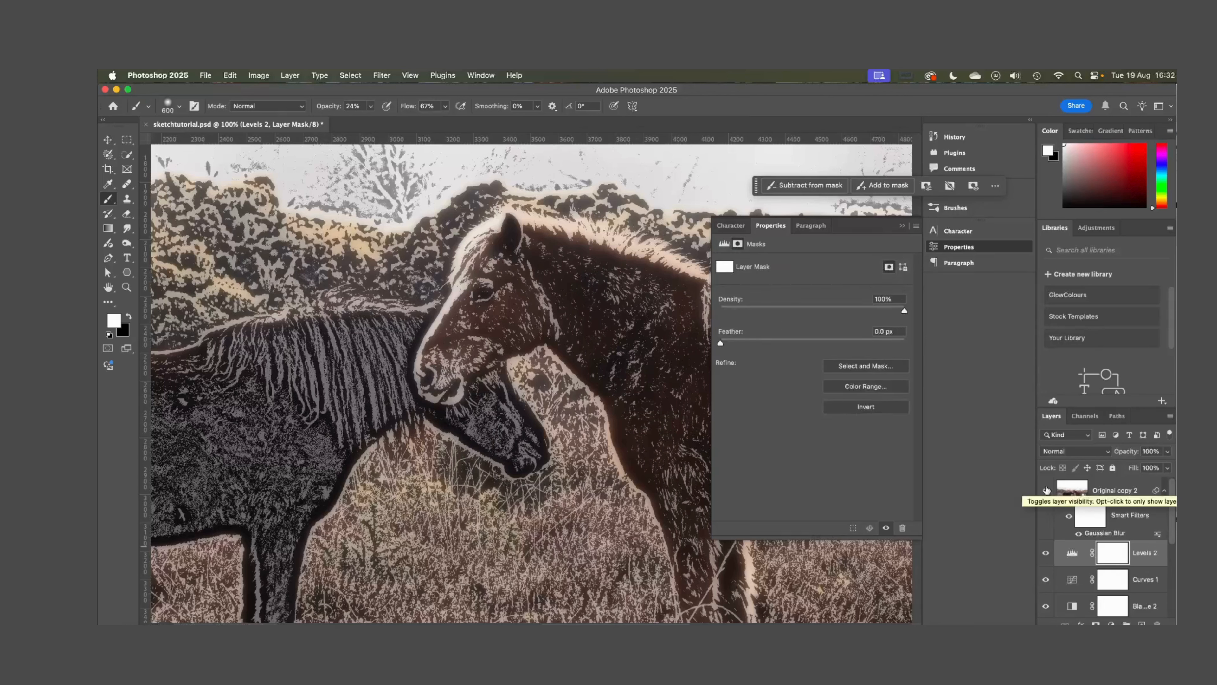
key("shift+BackSpace")
left_click(842, 179)
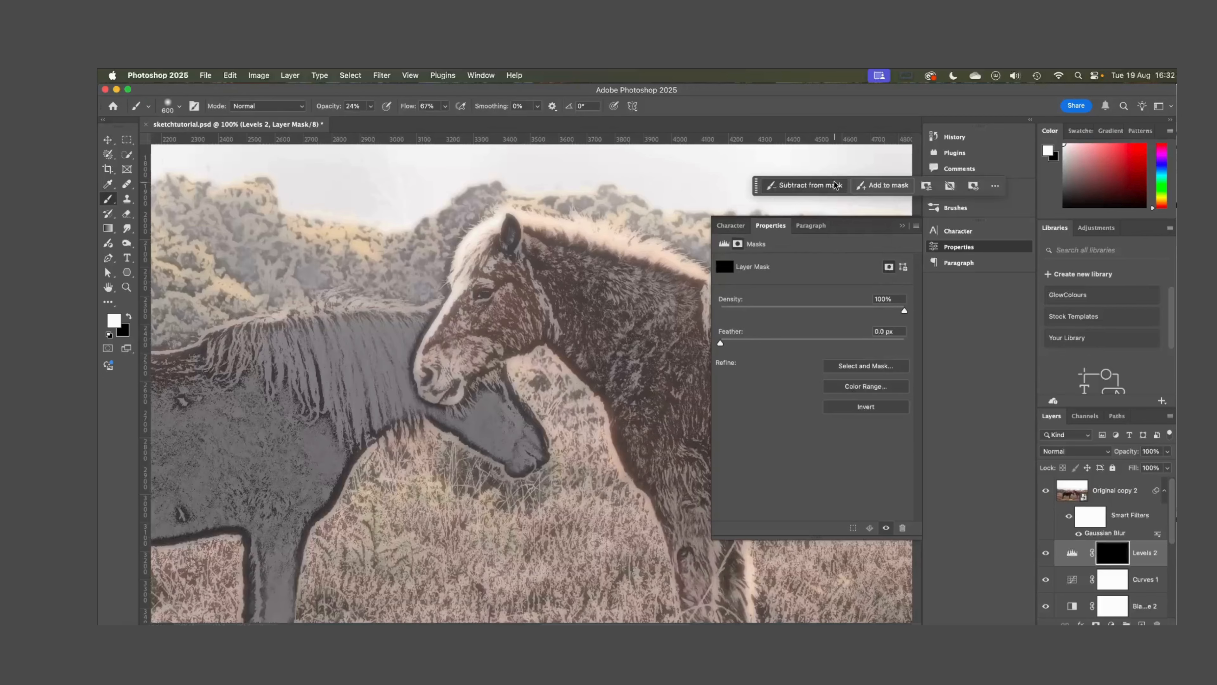
With a white 200 px brush, paint the Levels 2 mask over the dark horse's head, mane and shoulder
key("bracketleft")
key("bracketleft")
key("bracketleft")
key("bracketleft")
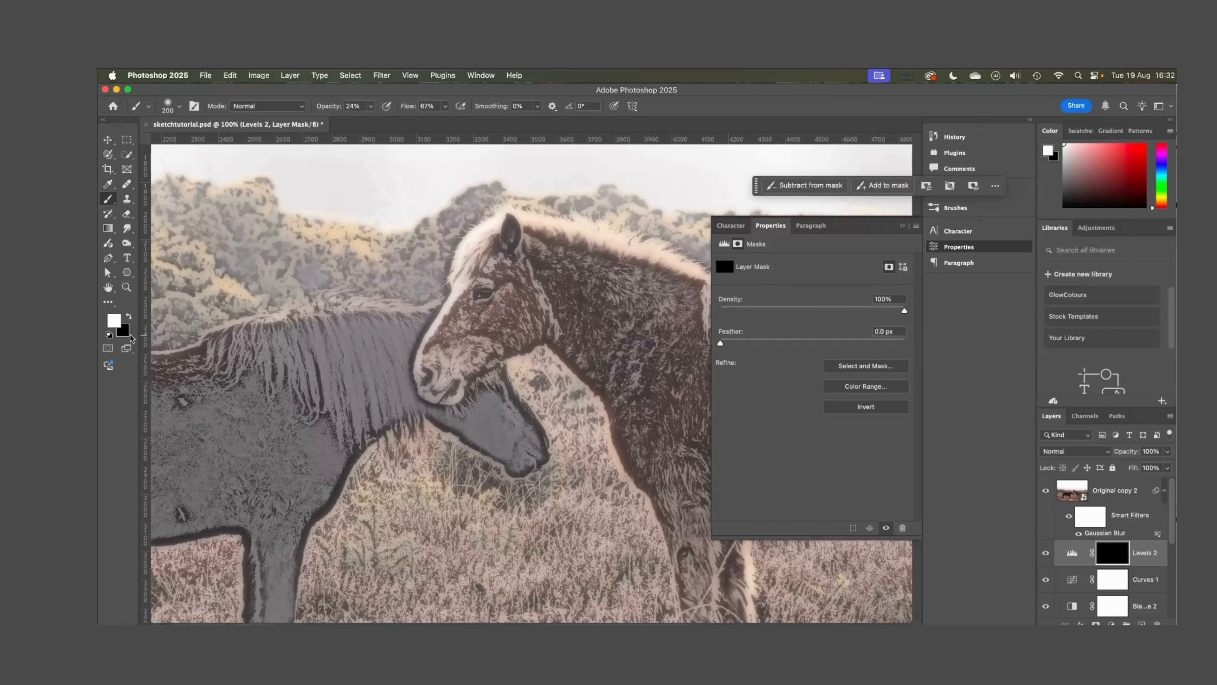
mouse_move(483, 413)
left_mouse_down()
mouse_move(471, 422)
mouse_move(493, 405)
mouse_move(522, 446)
left_mouse_up()
mouse_move(363, 343)
left_mouse_down()
mouse_move(351, 387)
mouse_move(377, 419)
mouse_move(365, 430)
mouse_move(405, 333)
mouse_move(303, 401)
mouse_move(273, 473)
mouse_move(420, 439)
mouse_move(400, 449)
mouse_move(427, 452)
mouse_move(405, 456)
mouse_move(442, 460)
mouse_move(417, 446)
left_mouse_up()
key("x")
key("x")
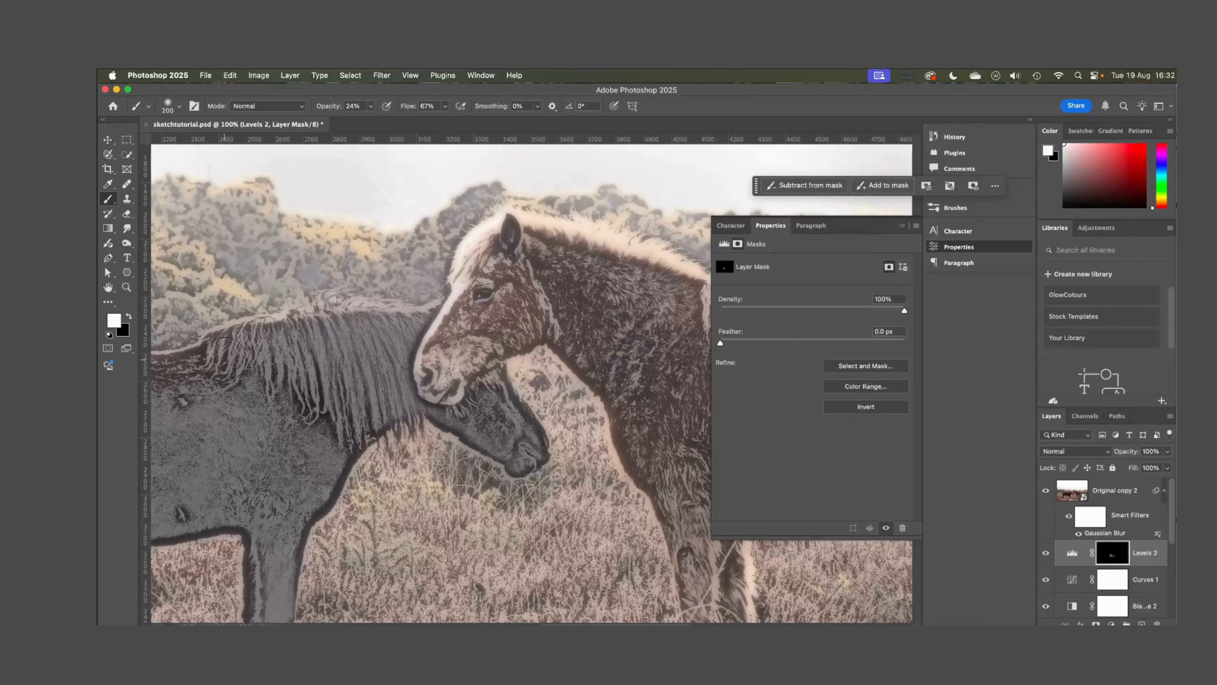
mouse_move(249, 376)
left_mouse_down()
mouse_move(230, 457)
mouse_move(260, 459)
mouse_move(304, 431)
mouse_move(235, 419)
left_mouse_up()
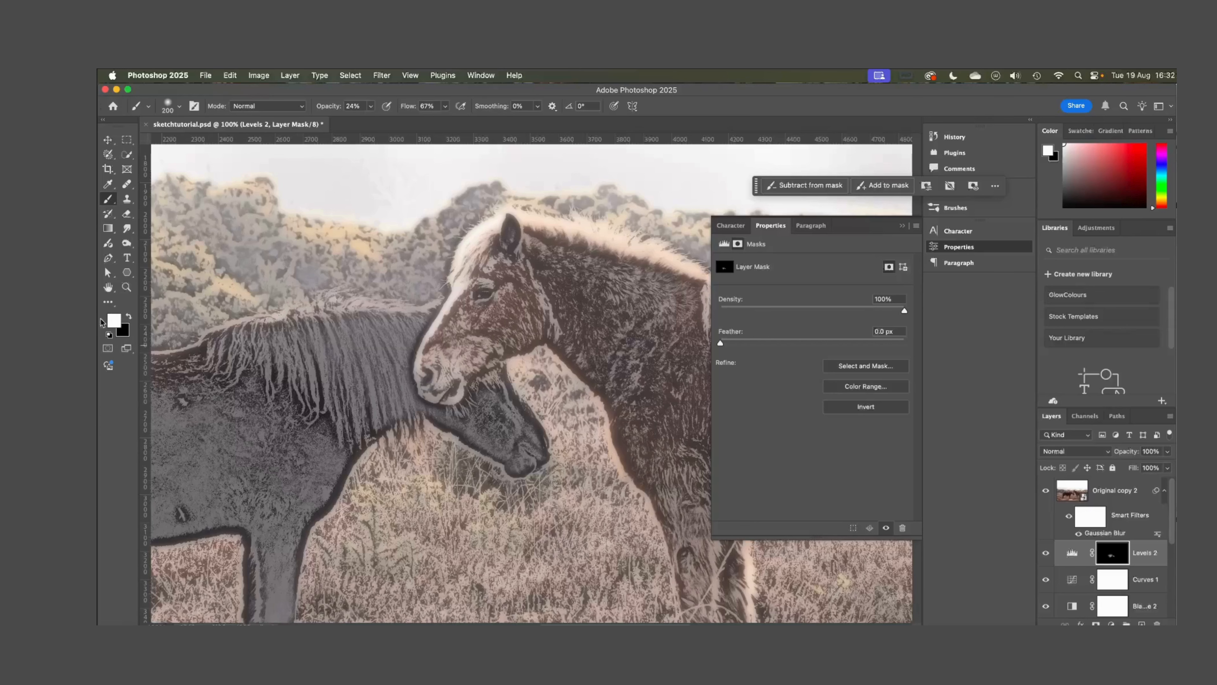
Paint white on the Levels 2 mask over the dark horse's flank, front leg, rump and back up to the mane
scroll(260, 451, "left", 10)
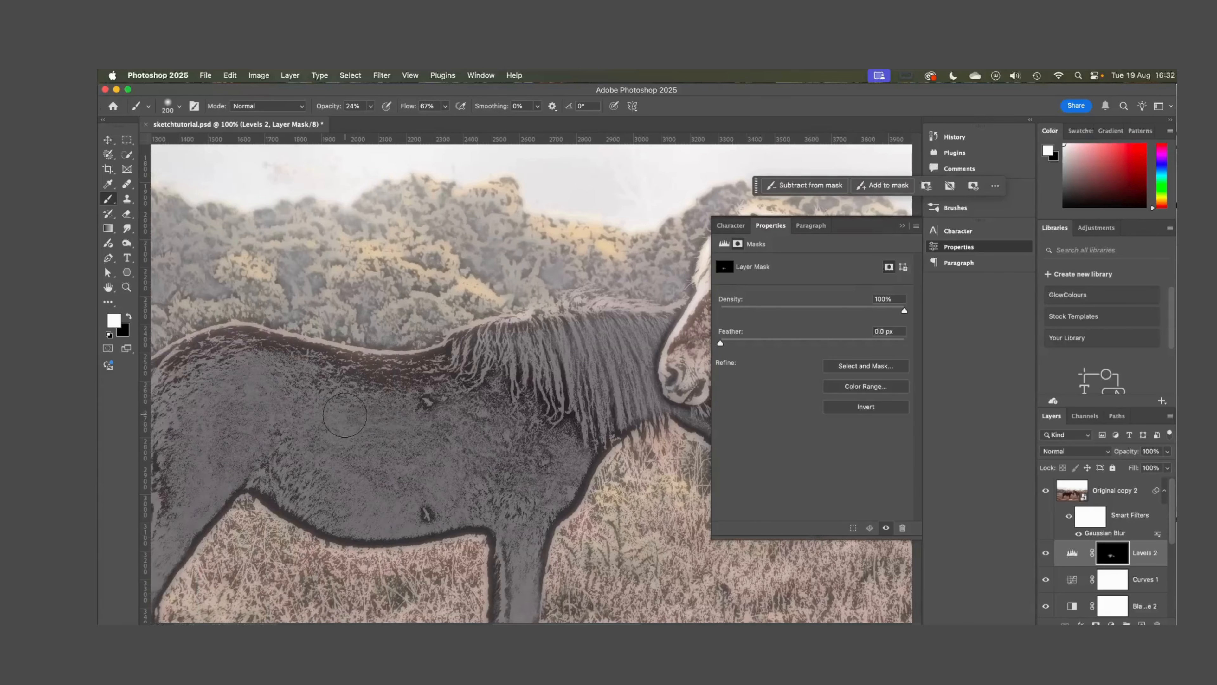
mouse_move(322, 446)
left_mouse_down()
mouse_move(421, 486)
mouse_move(349, 501)
mouse_move(474, 504)
mouse_move(505, 490)
mouse_move(466, 405)
left_mouse_up()
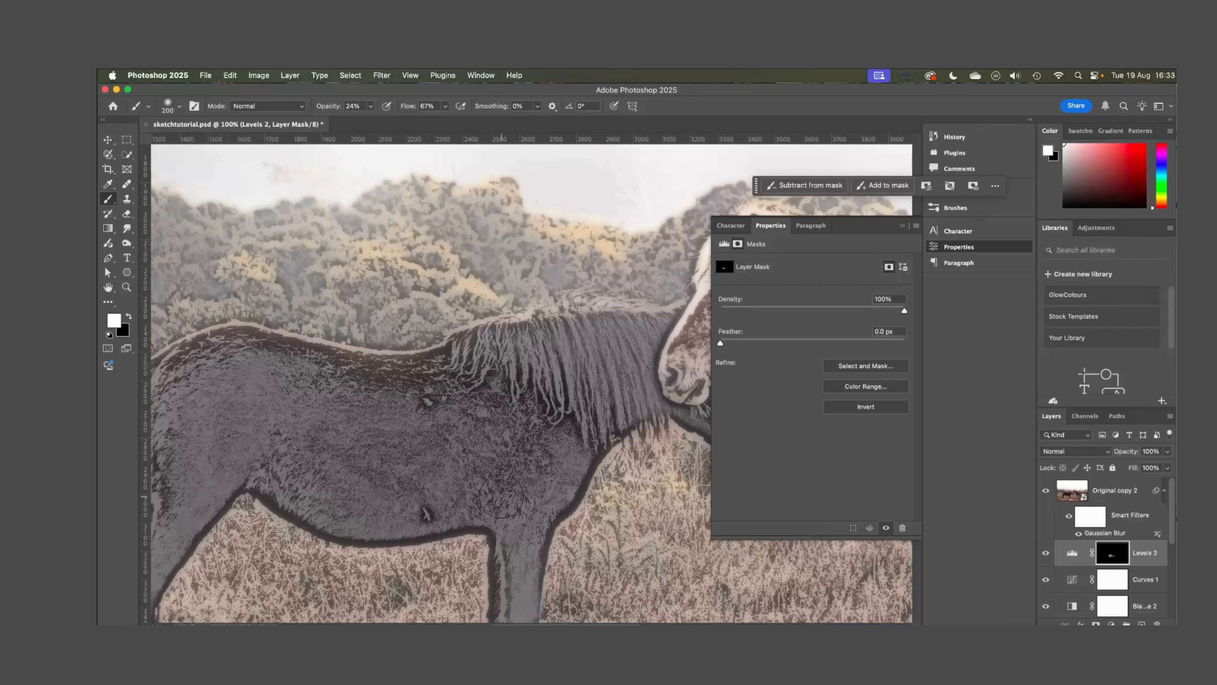
mouse_move(502, 497)
left_mouse_down()
mouse_move(567, 435)
mouse_move(522, 522)
mouse_move(544, 499)
mouse_move(525, 533)
mouse_move(522, 605)
left_mouse_up()
mouse_move(298, 412)
left_mouse_down()
mouse_move(243, 401)
mouse_move(289, 388)
mouse_move(262, 374)
mouse_move(294, 383)
mouse_move(204, 401)
mouse_move(260, 450)
mouse_move(248, 459)
mouse_move(252, 435)
mouse_move(222, 446)
mouse_move(233, 460)
mouse_move(207, 483)
mouse_move(212, 388)
mouse_move(256, 375)
mouse_move(187, 382)
left_mouse_up()
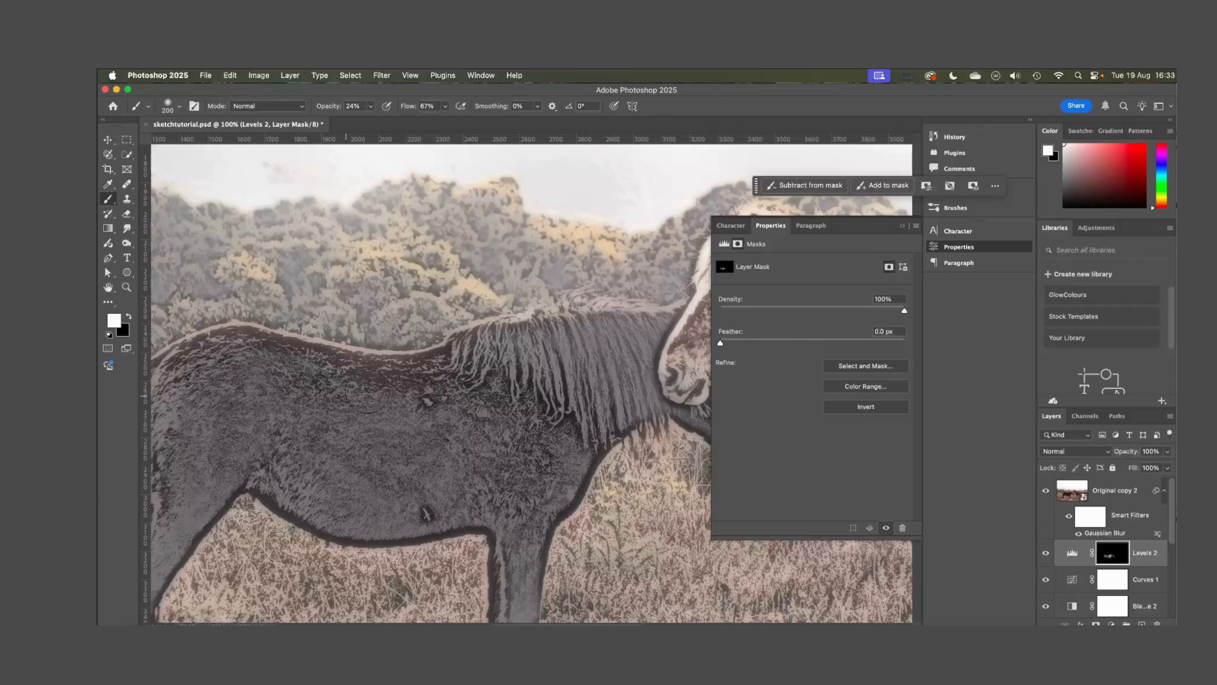
mouse_move(367, 391)
left_mouse_down()
mouse_move(503, 375)
mouse_move(586, 350)
mouse_move(565, 358)
mouse_move(581, 341)
mouse_move(602, 402)
left_mouse_up()
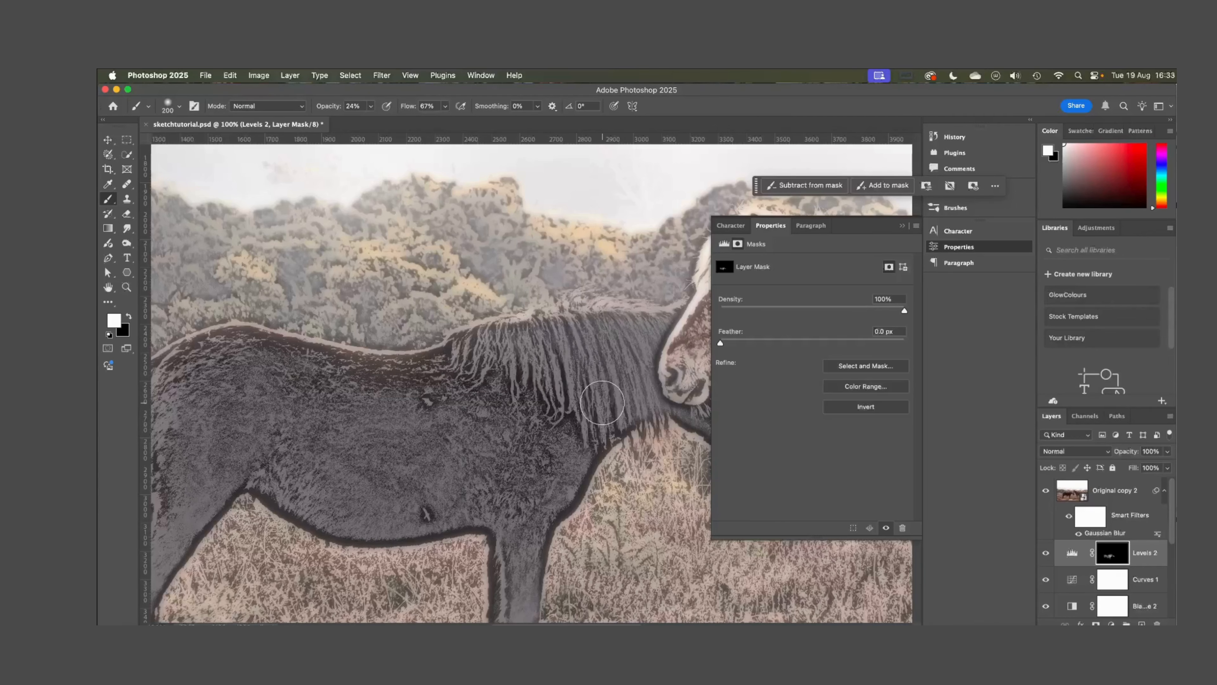
Paint more white on the Levels 2 mask over the dark horse's face, tail and upper hind leg
scroll(594, 395, "right", 3)
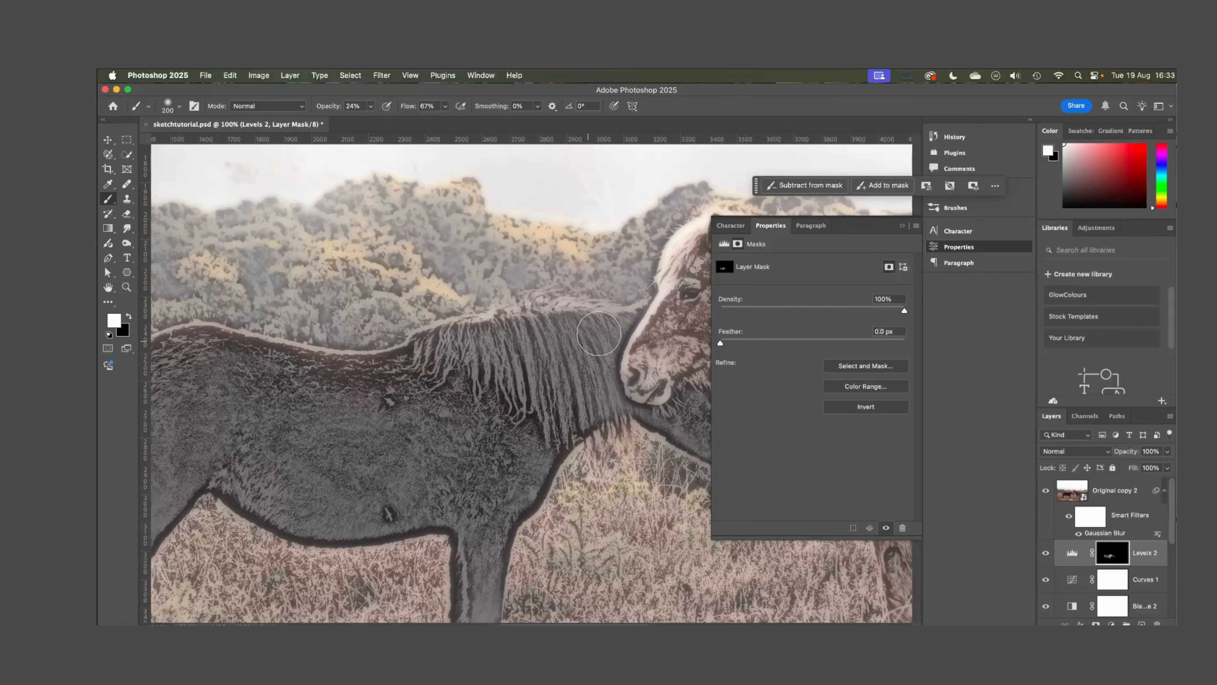
scroll(599, 335, "right", 6)
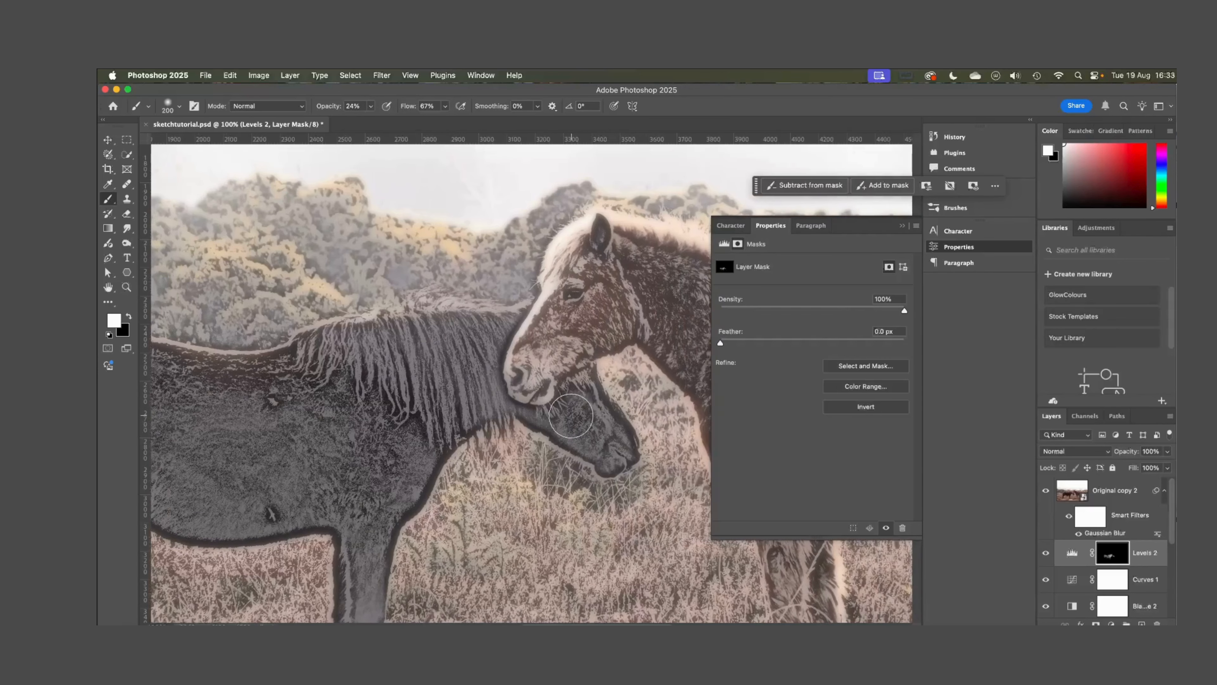
mouse_move(570, 415)
left_mouse_down()
mouse_move(621, 448)
mouse_move(606, 425)
left_mouse_up()
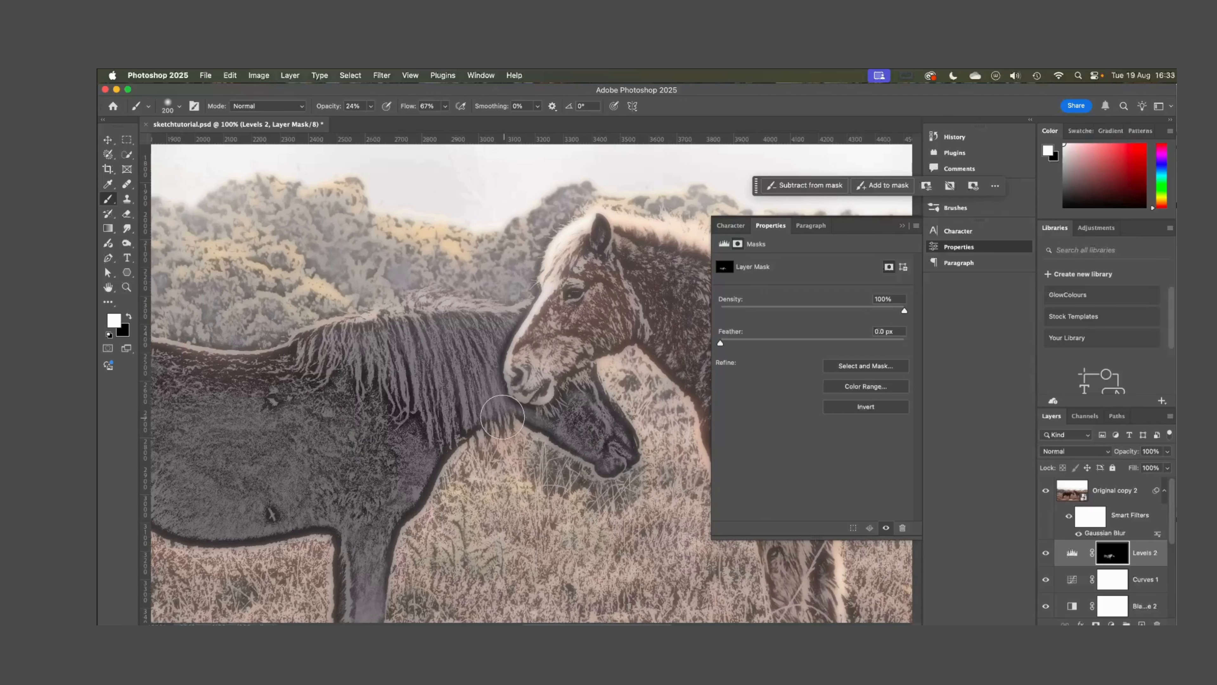
scroll(402, 415, "left", 6)
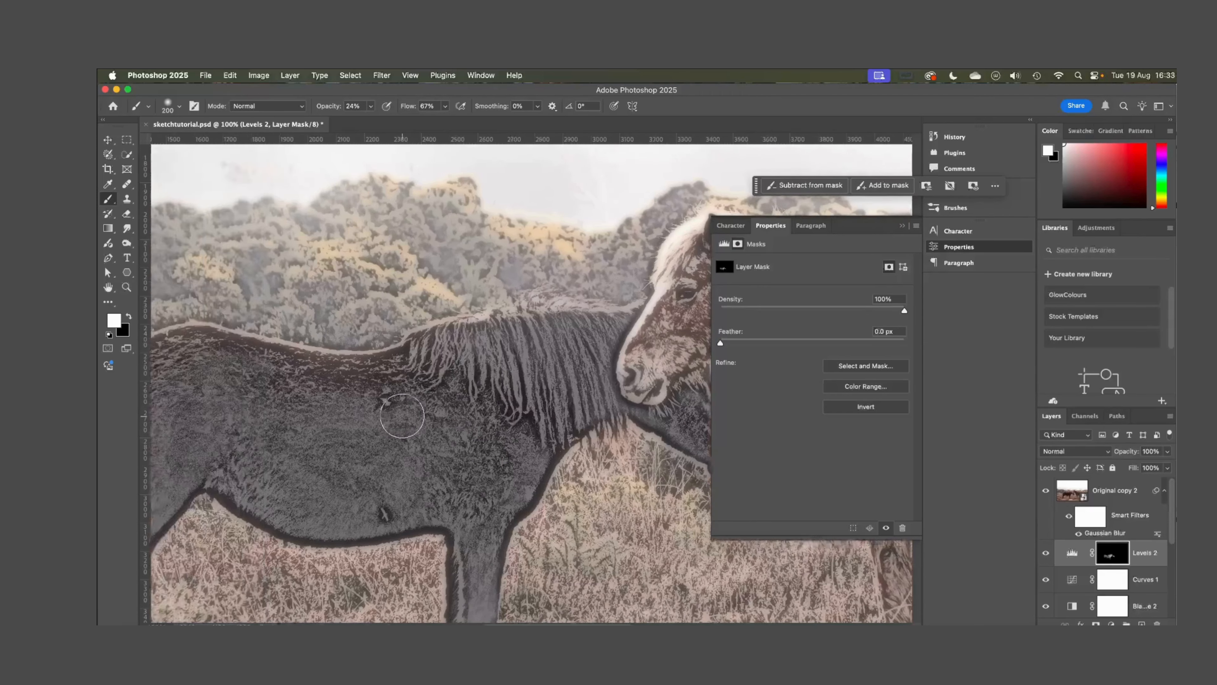
scroll(402, 415, "left", 9)
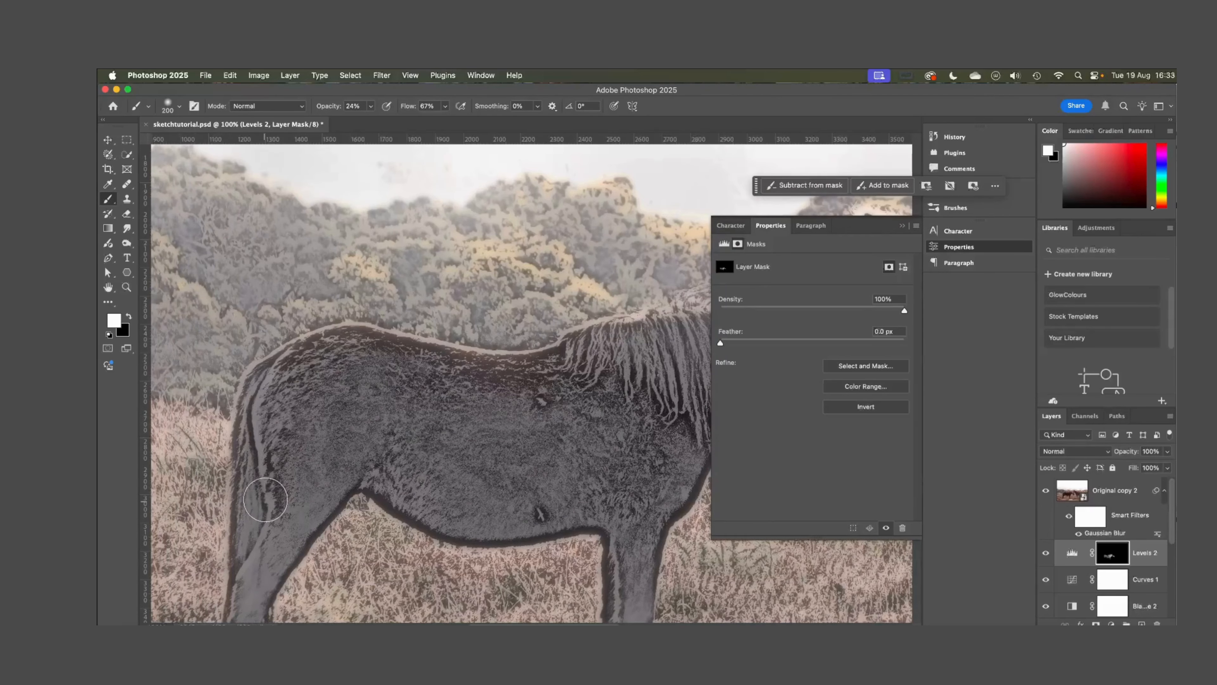
left_click_drag(265, 499, 242, 599)
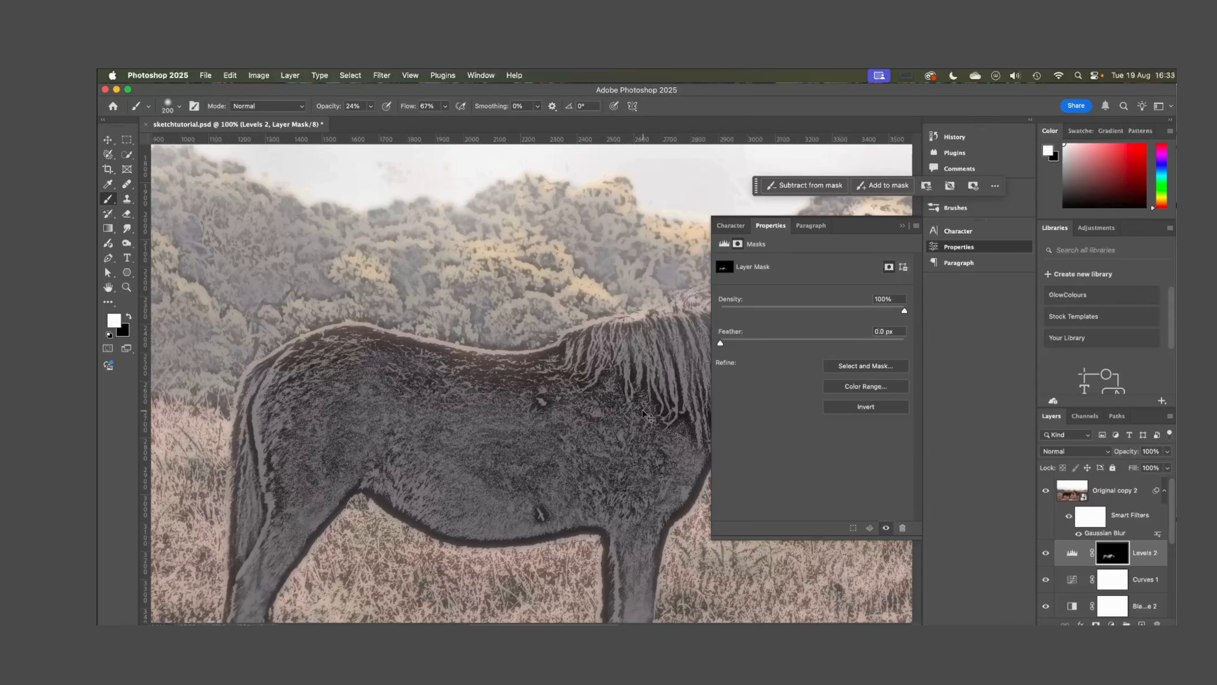
Compare the whole image with and without the Levels 2 layer, and with and without the Original copy 2 layer
scroll(647, 416, "down", 3)
scroll(565, 394, "right", 3)
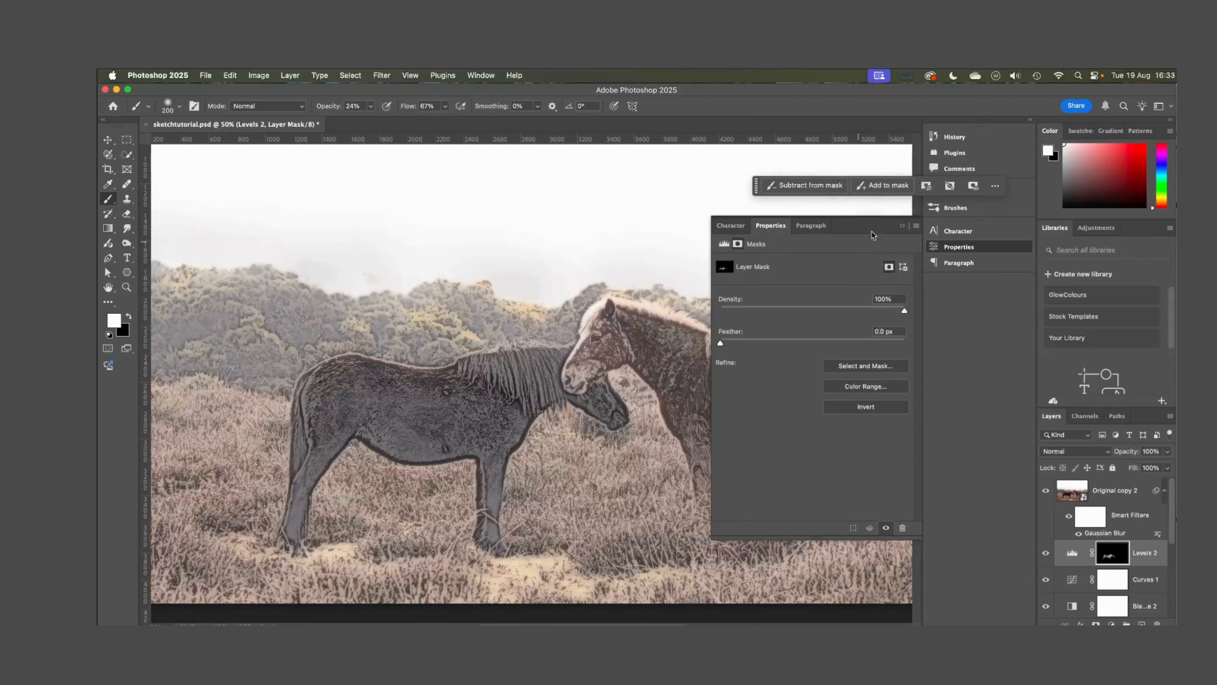
left_click(900, 226)
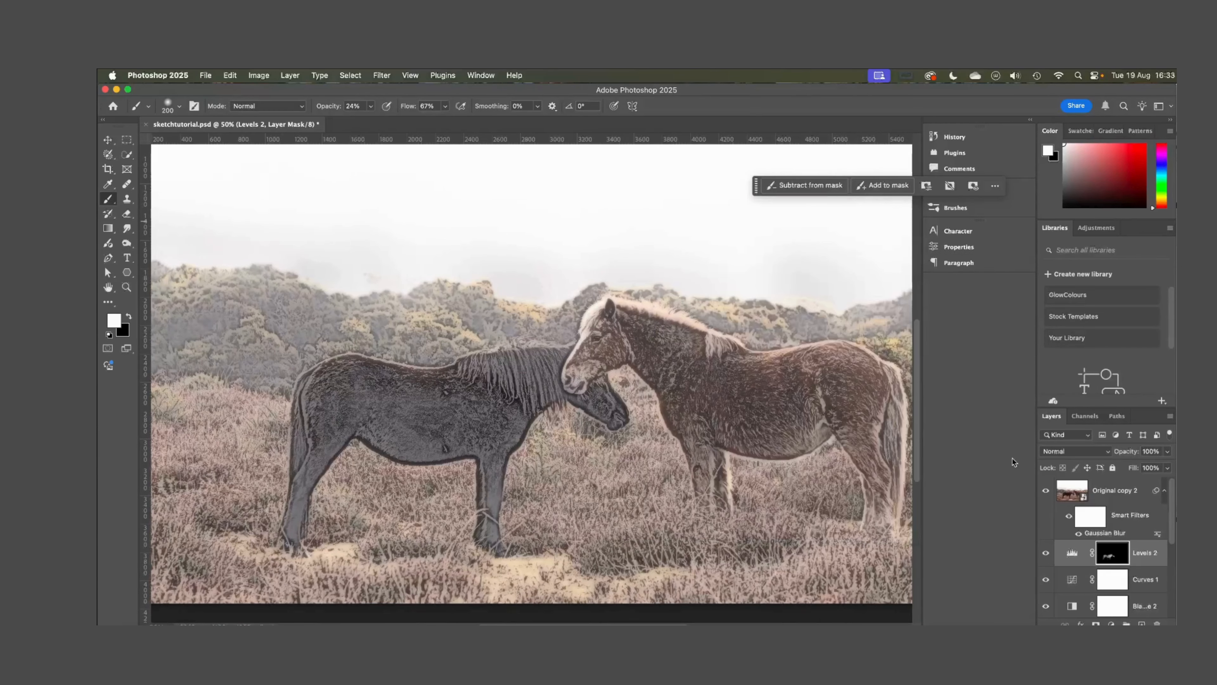
left_click(1046, 555)
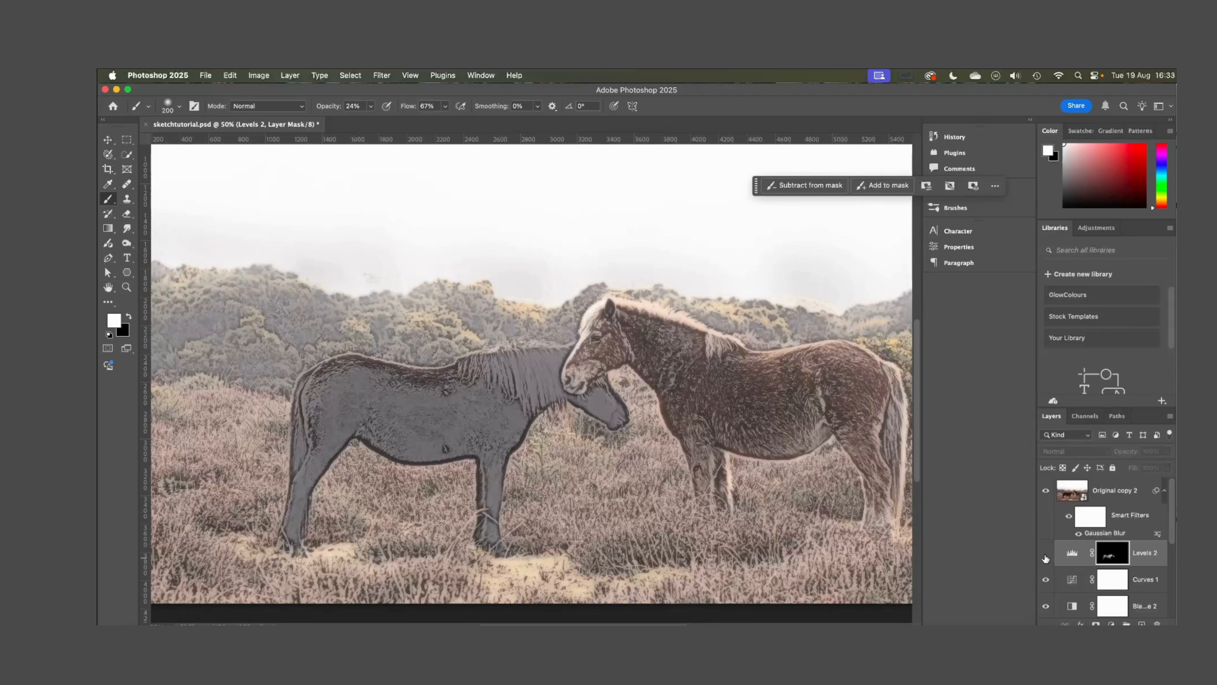
left_click(1046, 554)
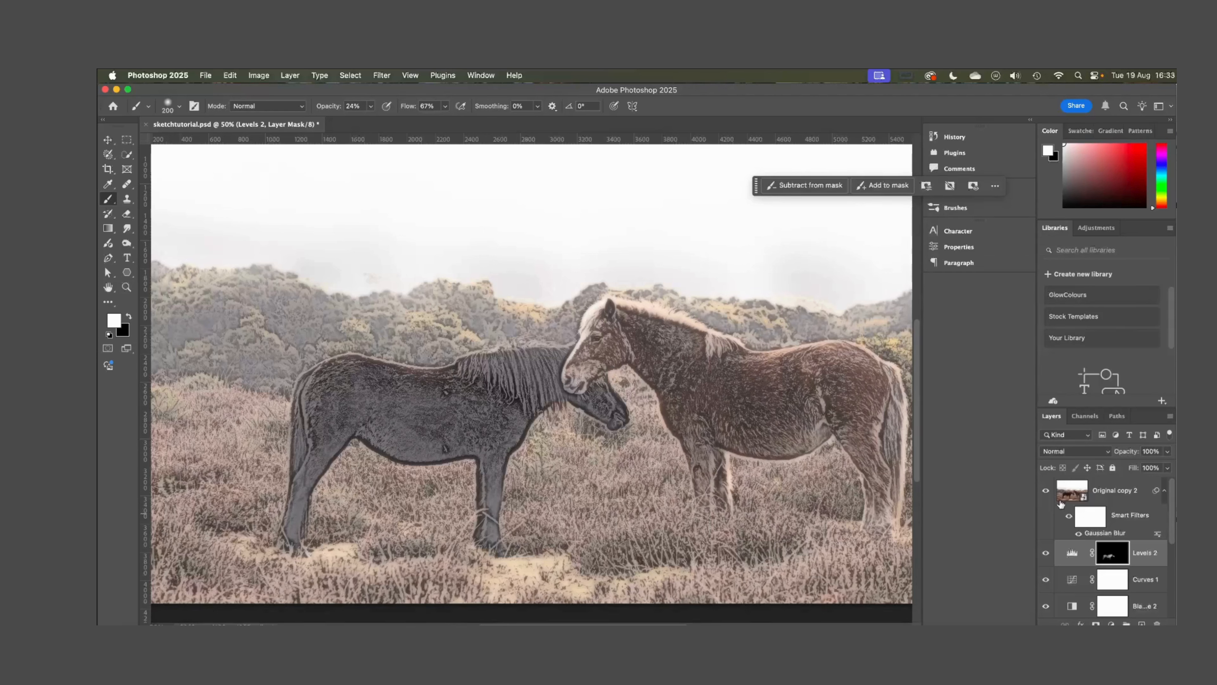
left_click(1047, 491)
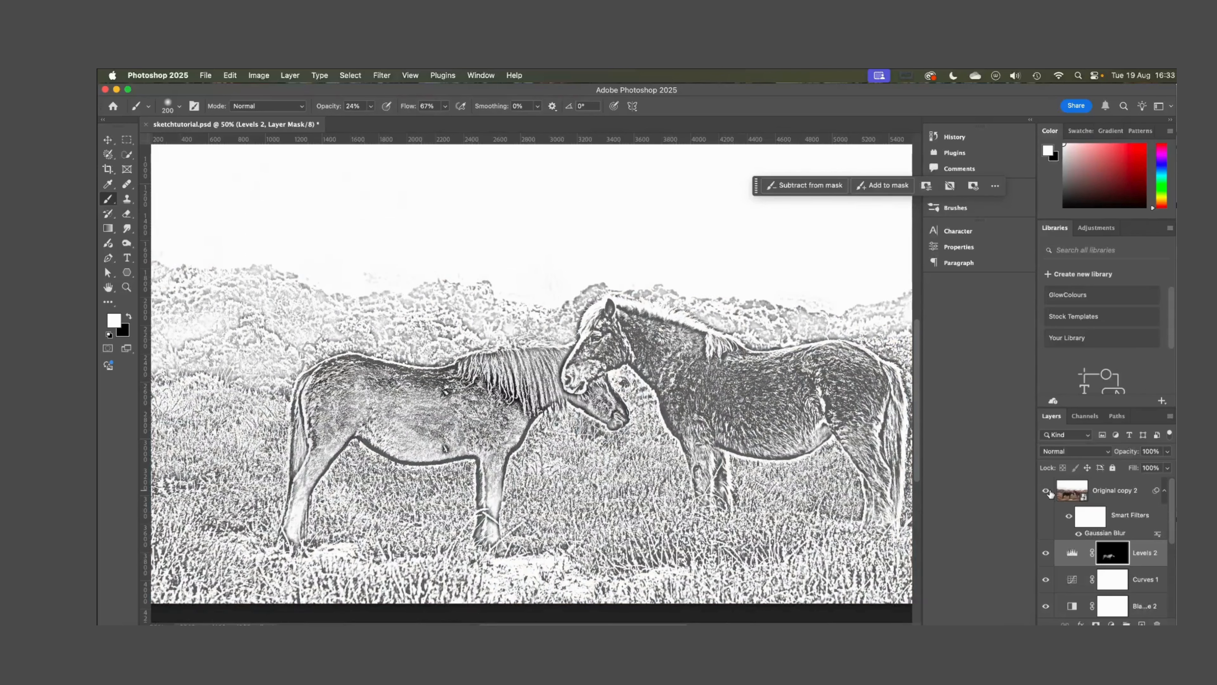
left_click(1048, 491)
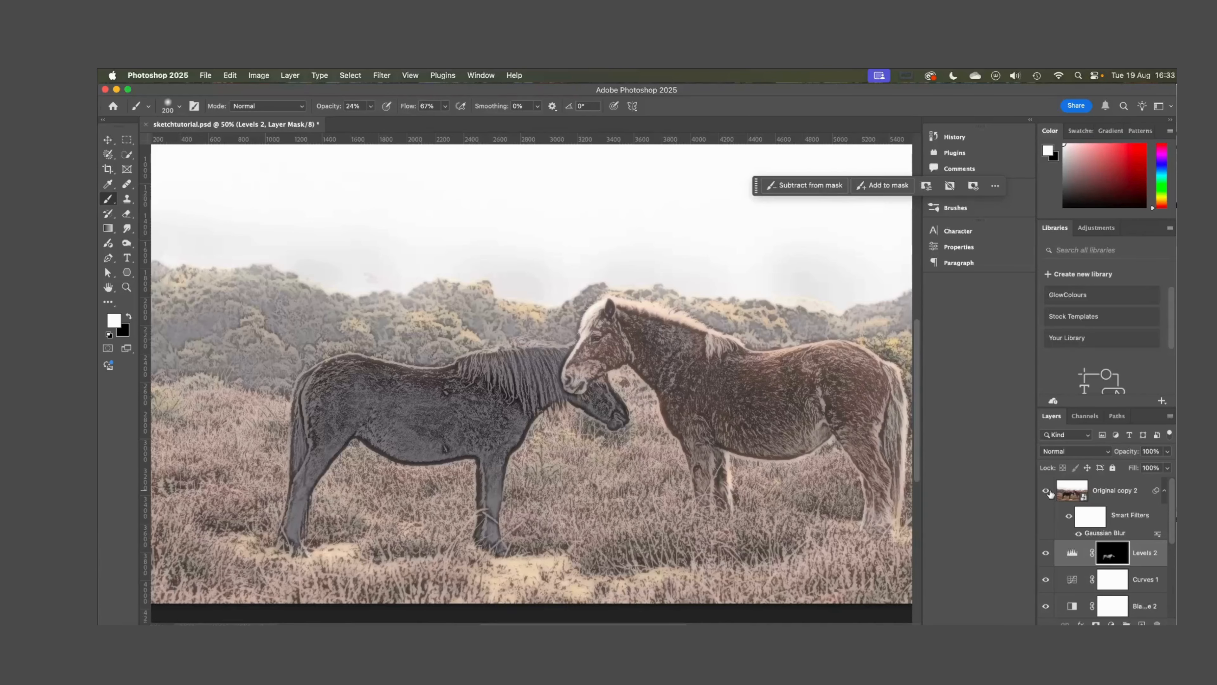
Select the Original copy 2 layer and hide it to view the whole pencil sketch without colour
left_click(1067, 494)
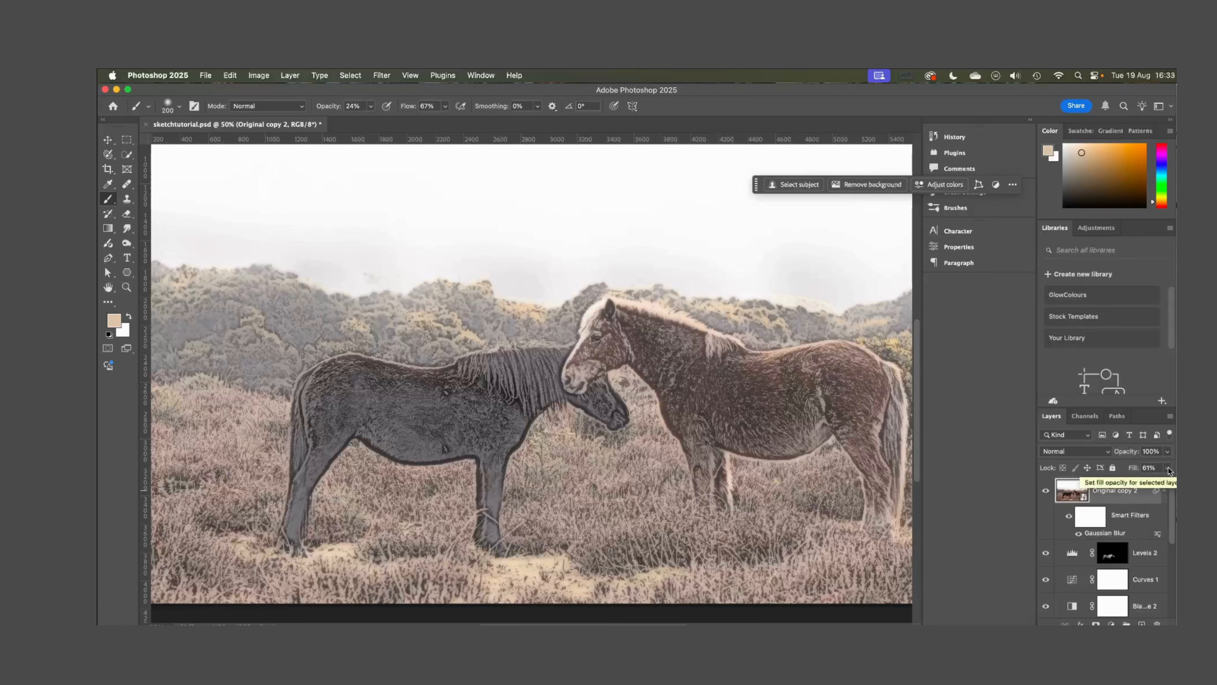
scroll(715, 464, "right", 3)
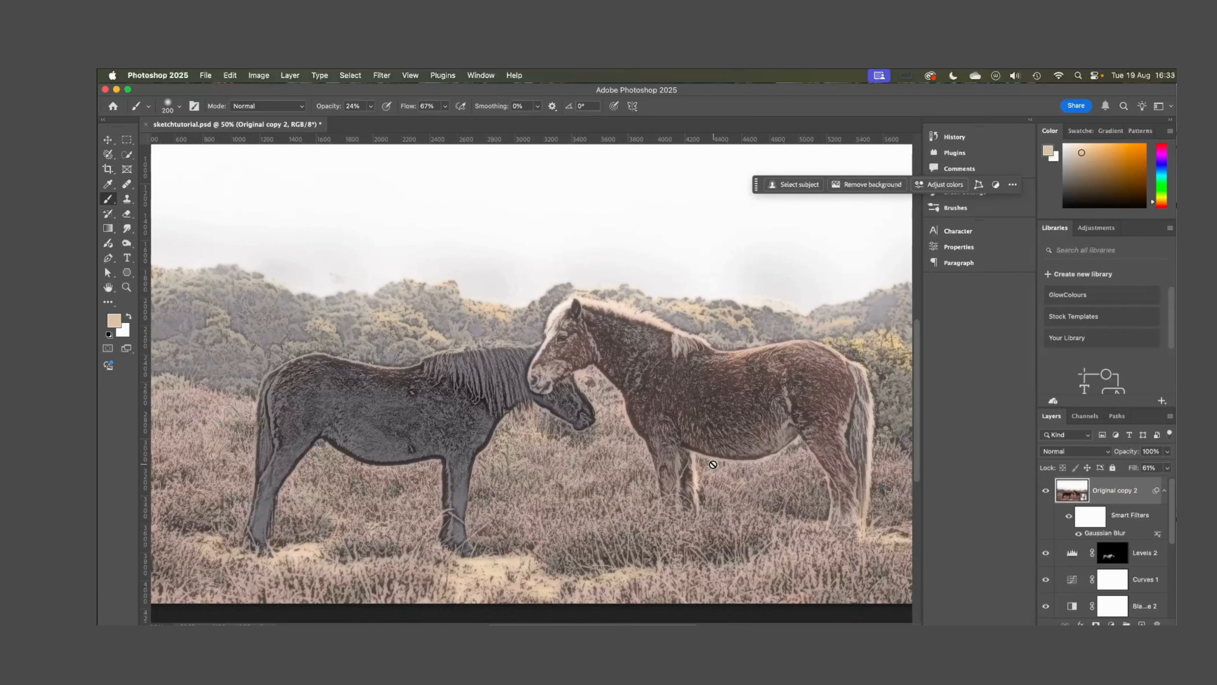
key("super+minus")
key("super+minus")
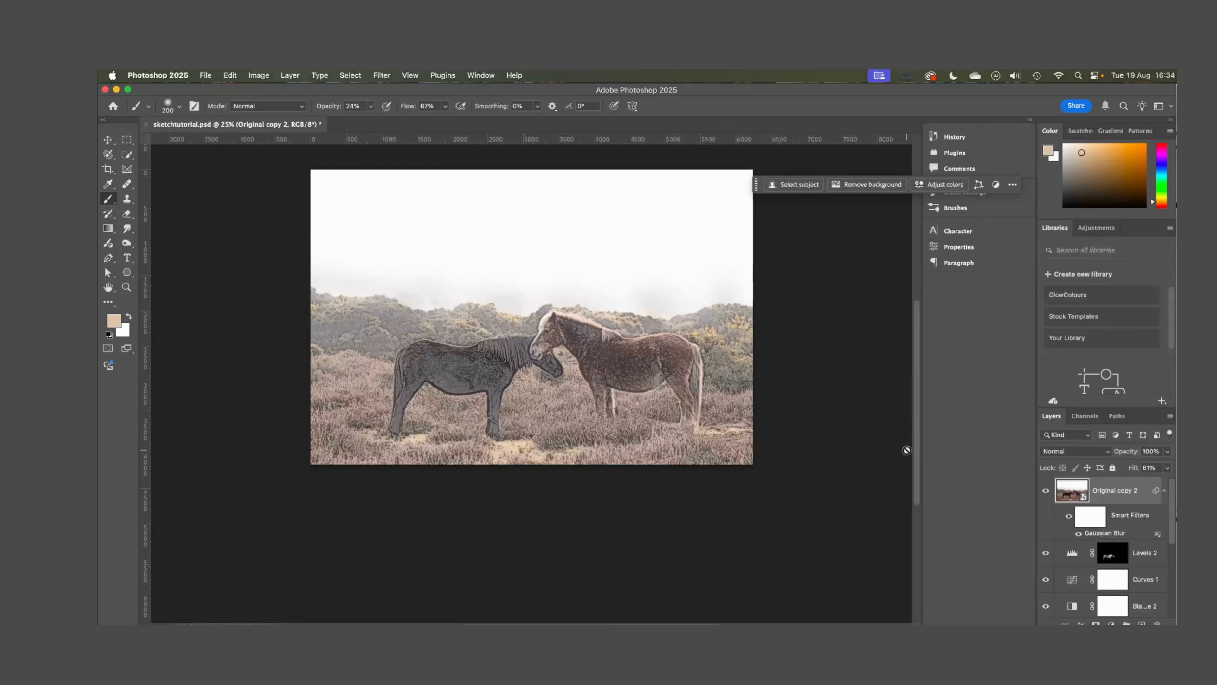
left_click(1043, 491)
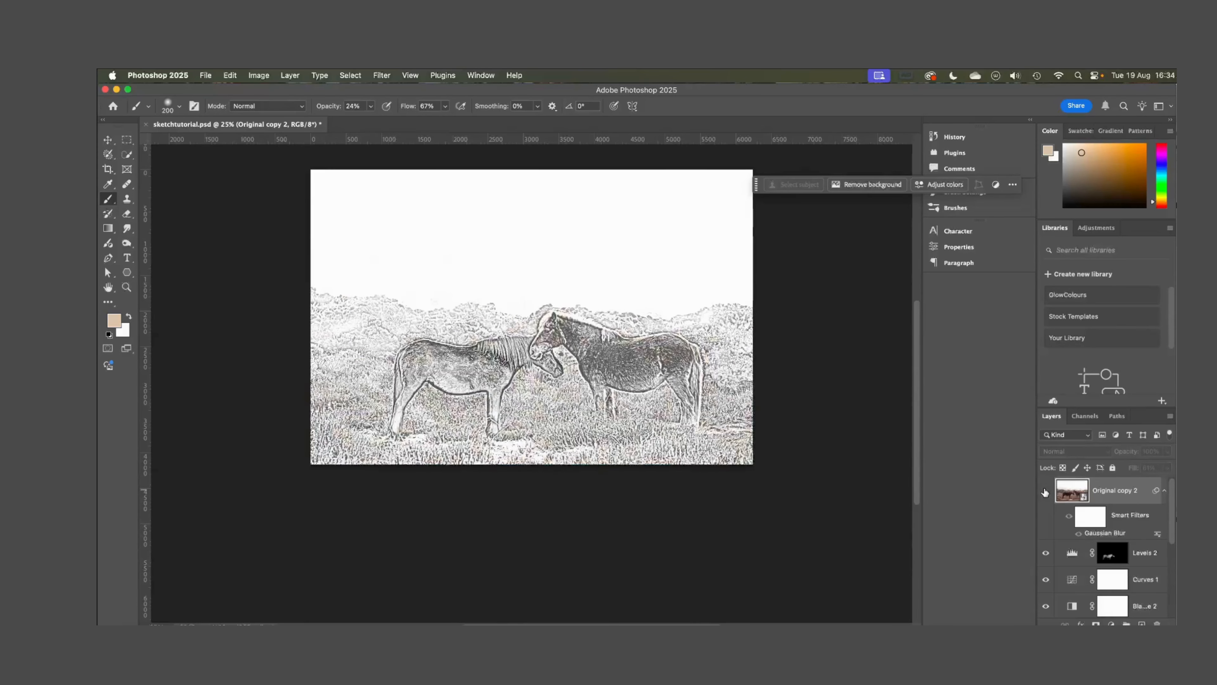